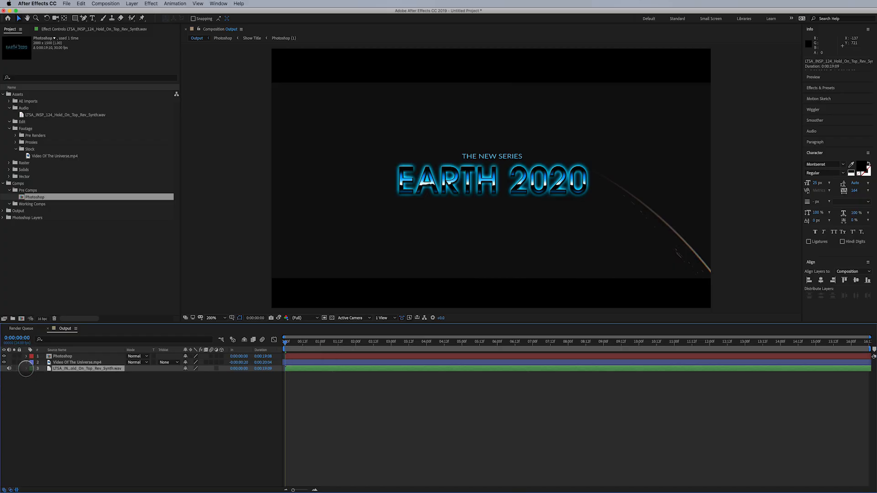
Reveal the audio layer's waveform and play back the Output composition to match the sound against the title.
click(26, 369)
drag(290, 343, 245, 369)
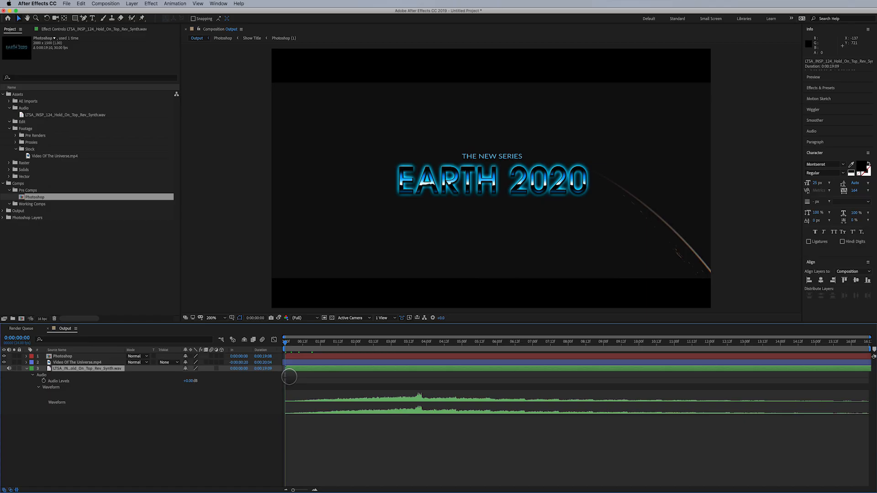
key(period)
key(period)
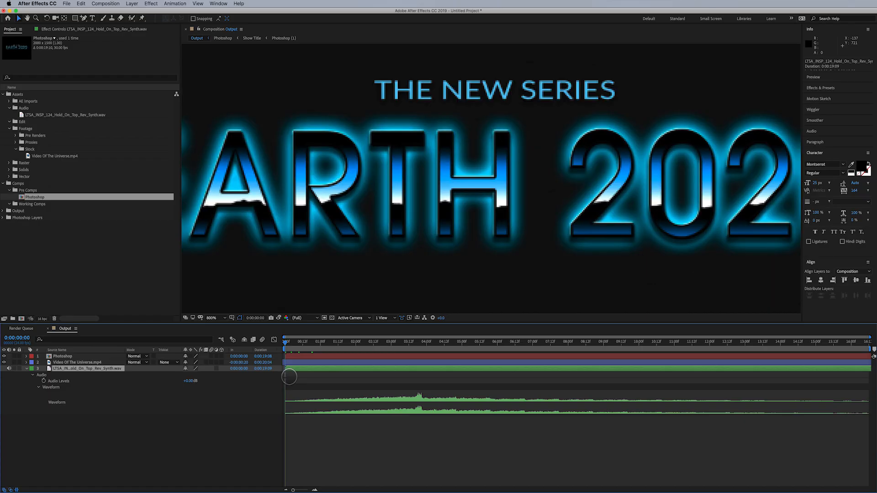
key(comma)
key(comma)
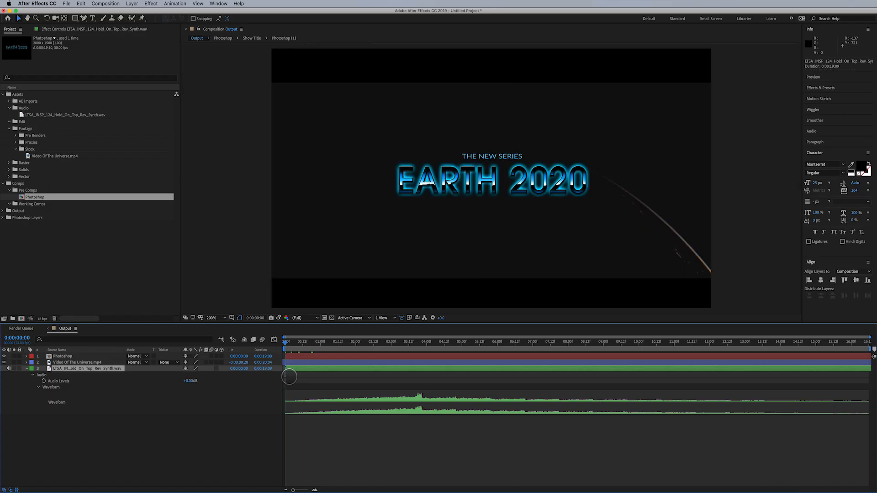
key(space)
key(space)
key(space)
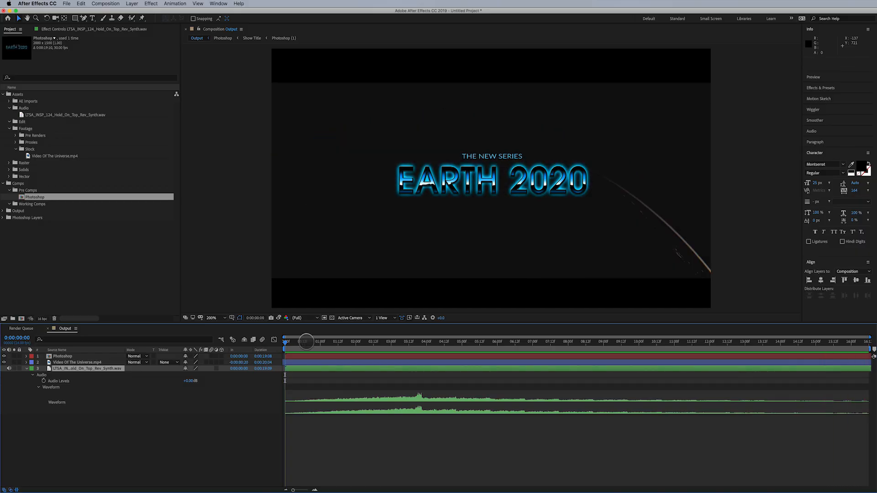
Place a composition marker at 0:00:03:09, just before the peak in the audio waveform.
drag(307, 341, 416, 380)
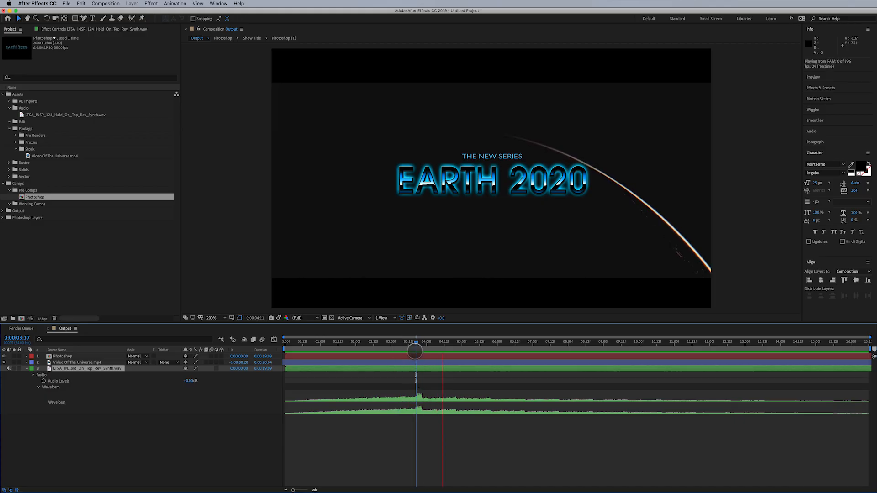
drag(417, 346, 406, 343)
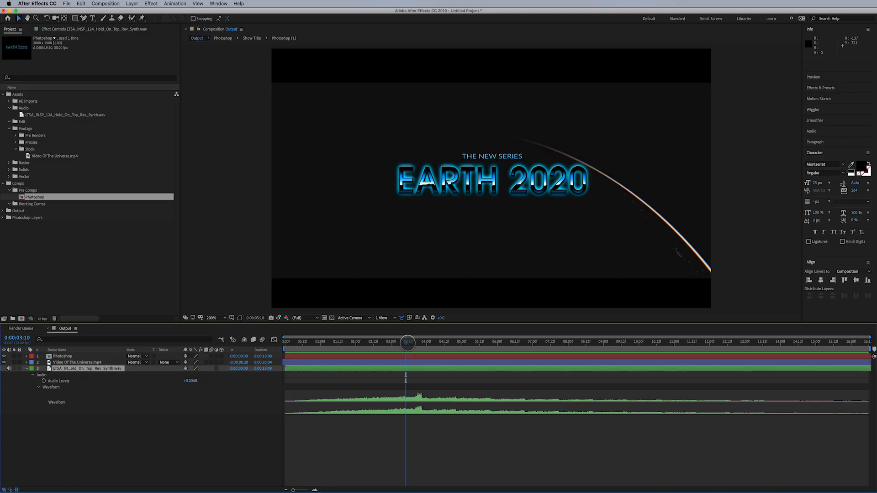
drag(407, 342, 404, 348)
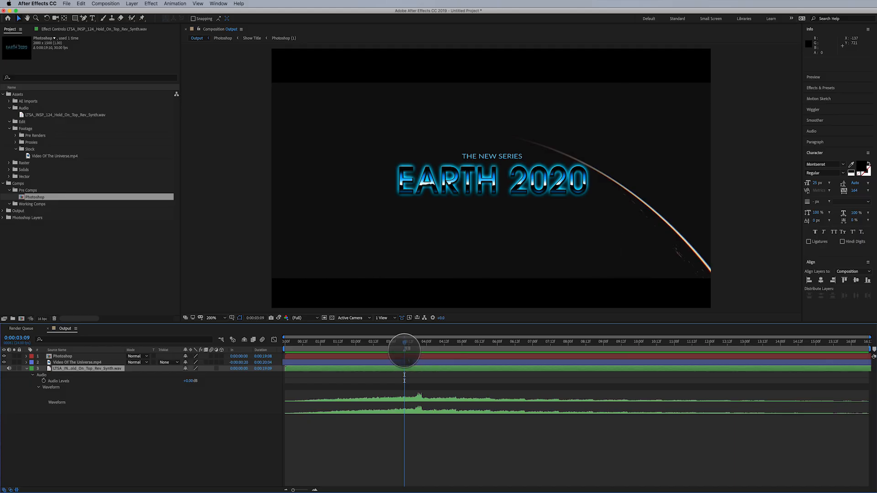
Set the comment of the marker at 0:00:03:09 to "flicker effect".
click(407, 348)
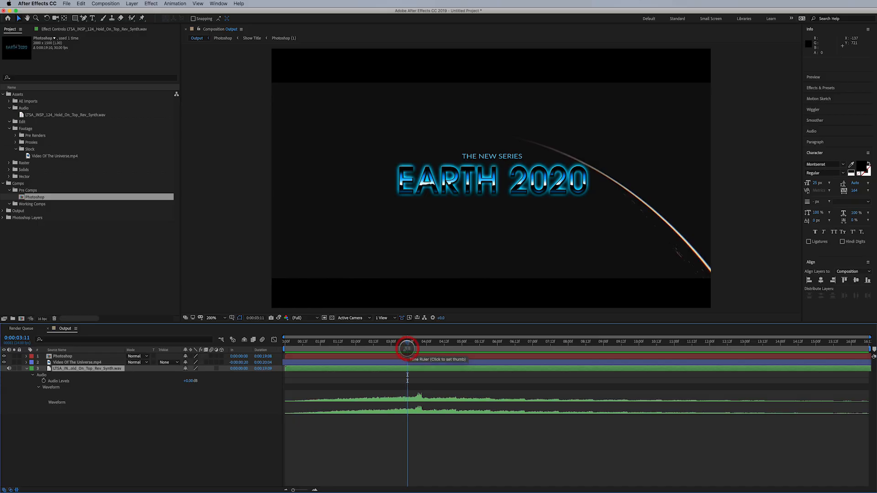
right_click(406, 350)
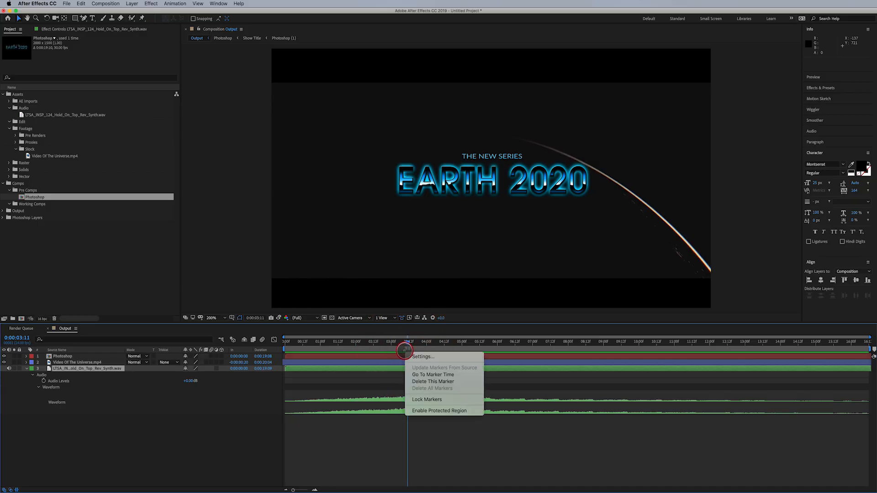
click(416, 355)
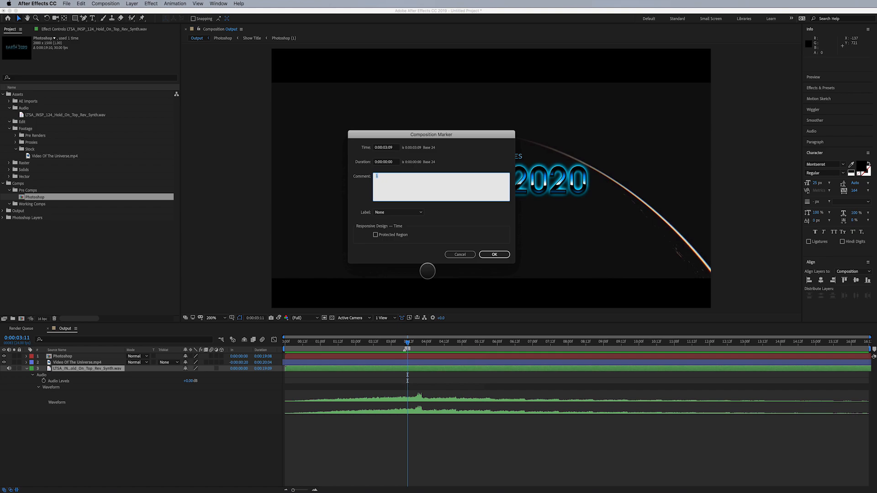
text(s)
text(licker effect)
click(494, 255)
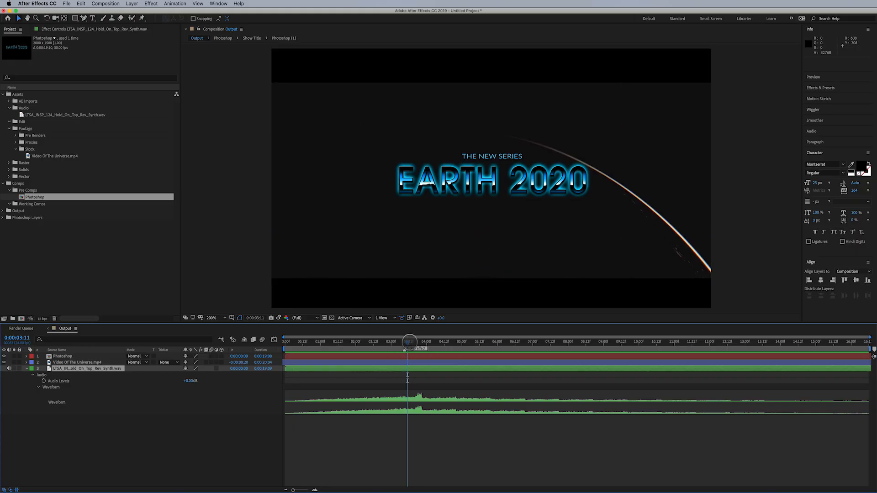
Scrub through the composition to check the title against the planet footage, and return to the start.
drag(408, 341, 469, 375)
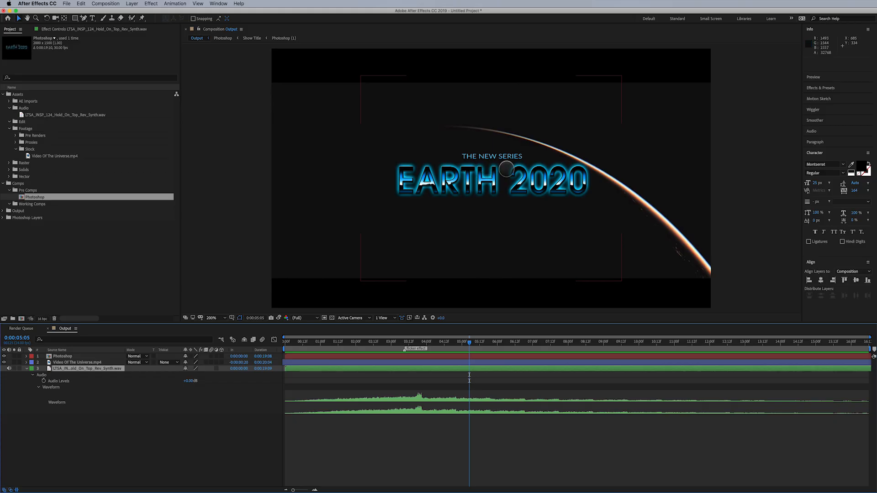
key(apostrophe)
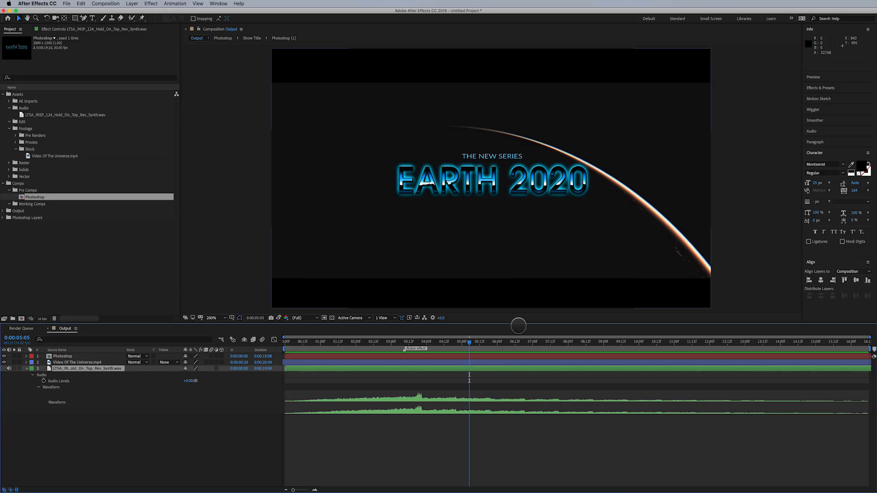
drag(471, 342, 677, 357)
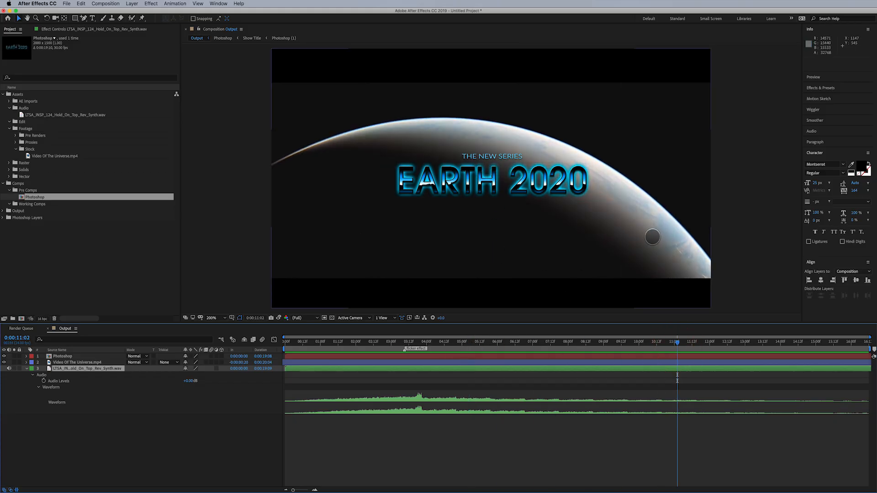
key(apostrophe)
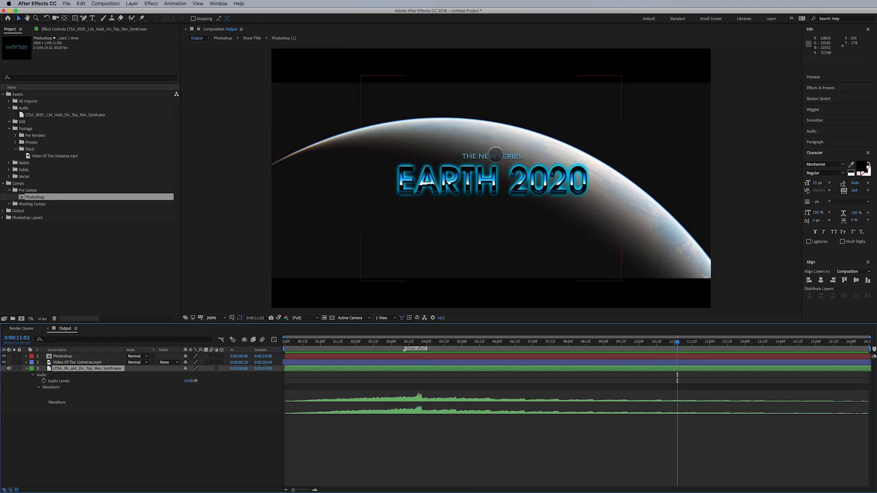
drag(674, 342, 296, 389)
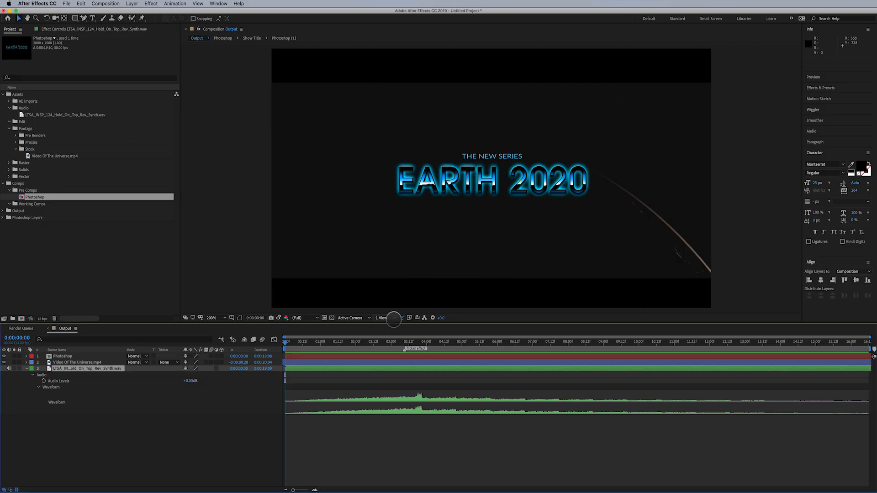
Collapse and lock the audio layer, and rename the Photoshop layer as Earth 2020.
click(19, 369)
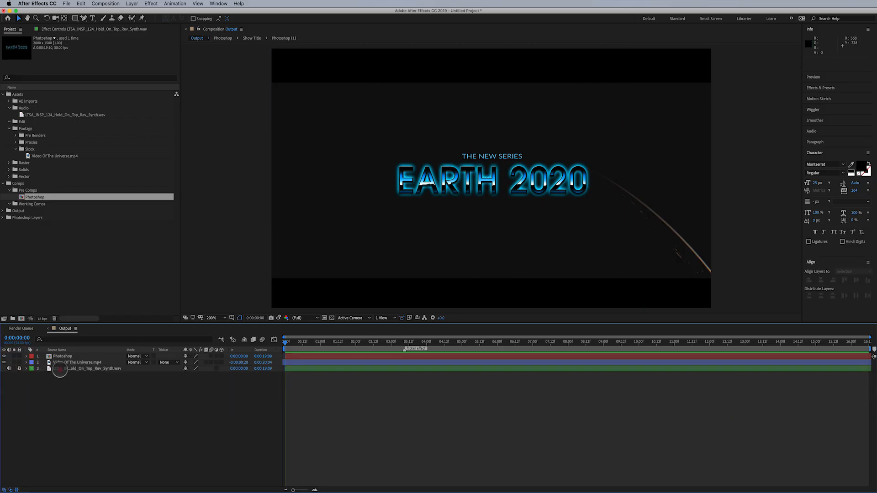
click(62, 363)
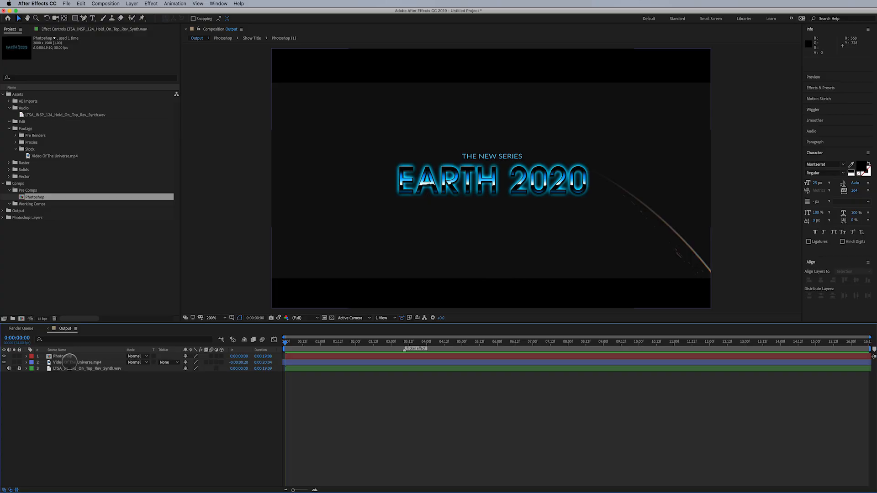
click(63, 355)
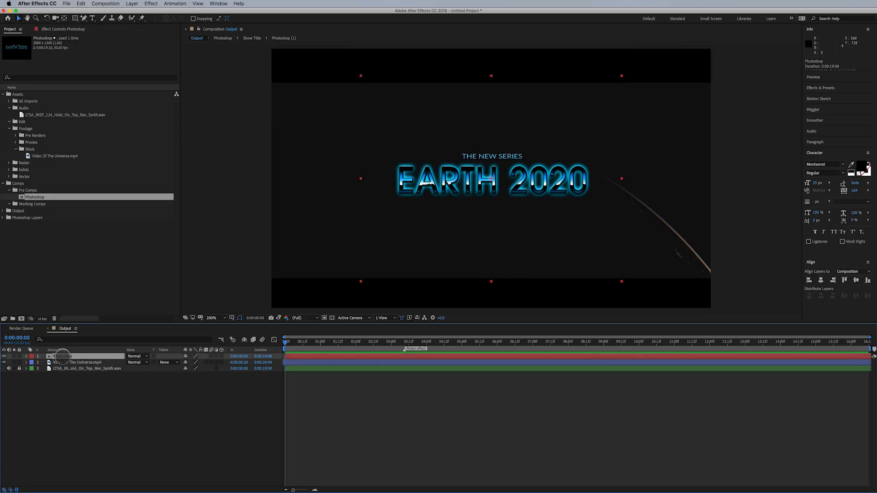
key(Return)
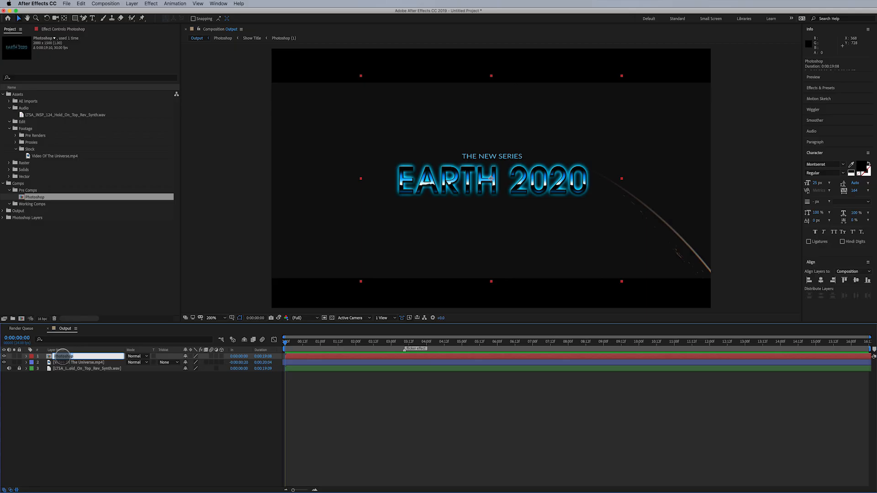
text(Er)
text(rth 2020)
key(Return)
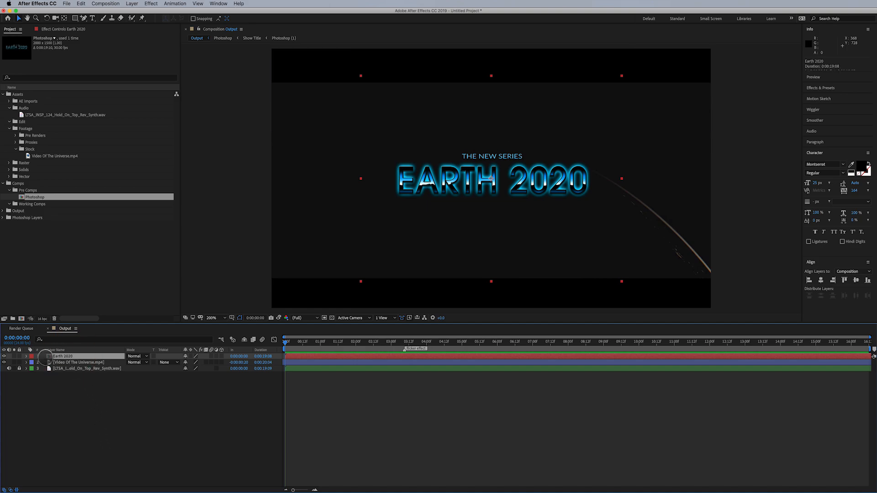
Add a Scale keyframe of 35% to the Earth 2020 layer at 0:00:00:00.
click(26, 357)
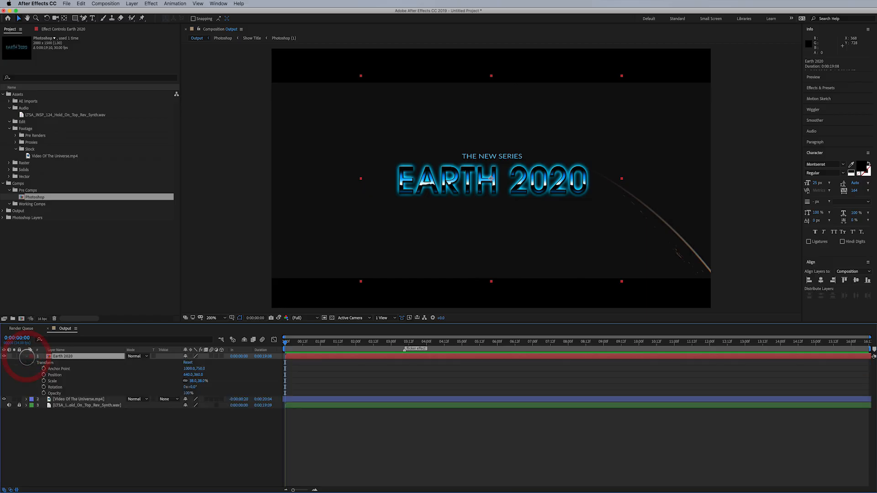
click(40, 362)
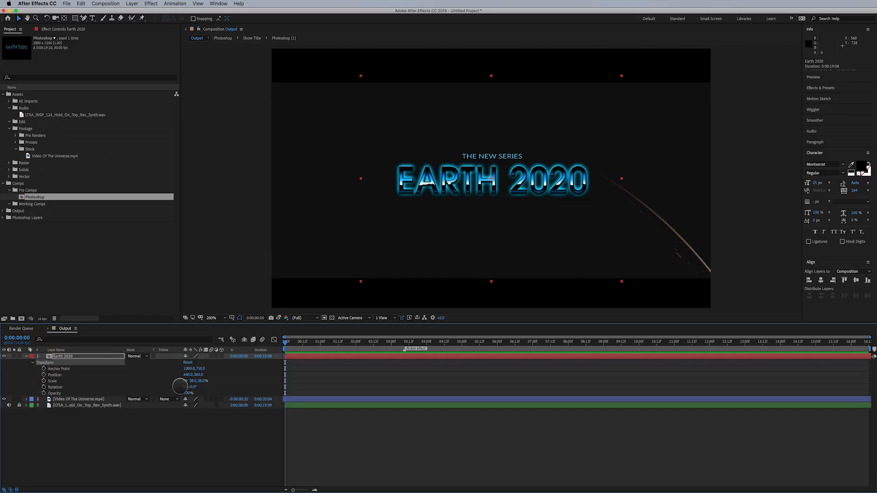
text(35)
key(Return)
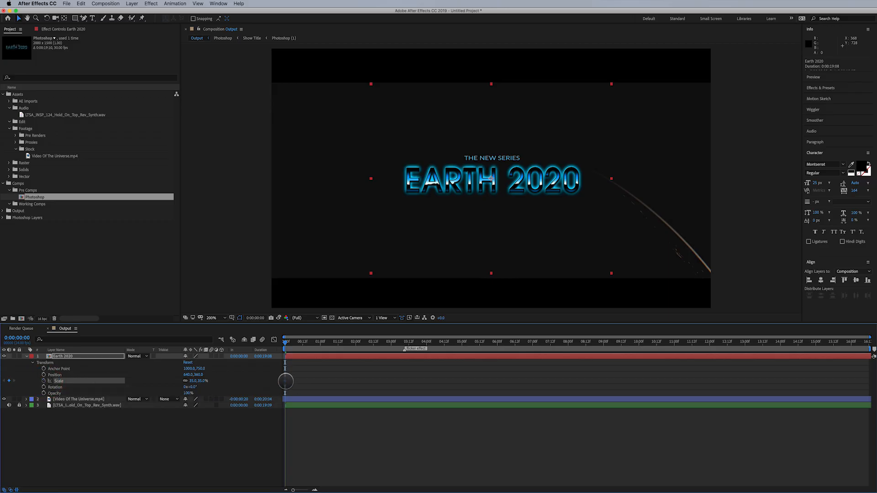
Add a second Scale keyframe of 50% to the Earth 2020 layer at 0:00:14:00.
key(space)
drag(359, 346, 778, 364)
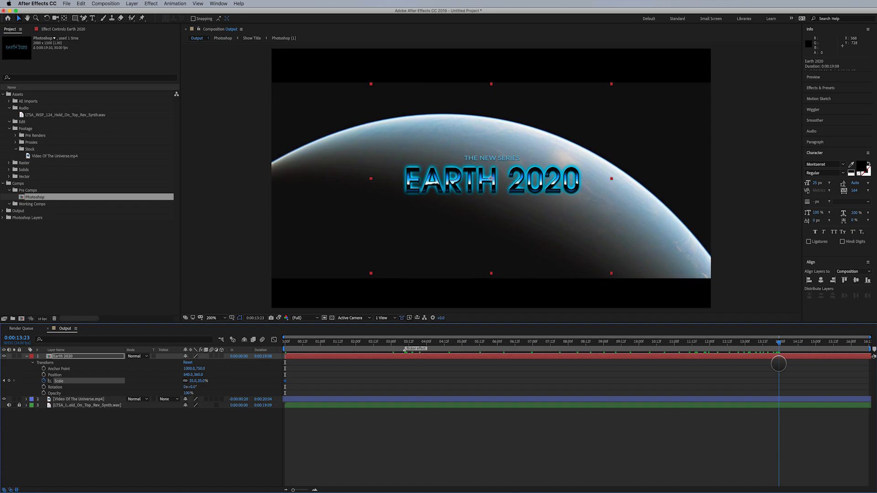
click(779, 358)
click(202, 381)
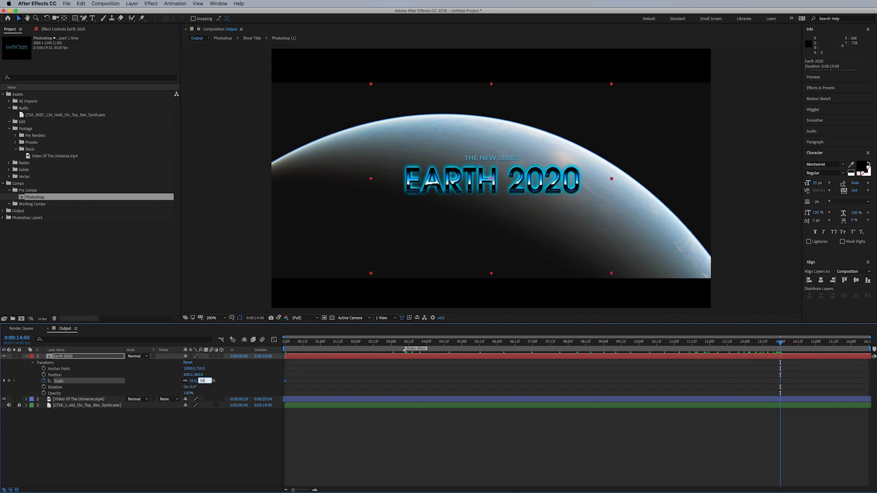
key(Return)
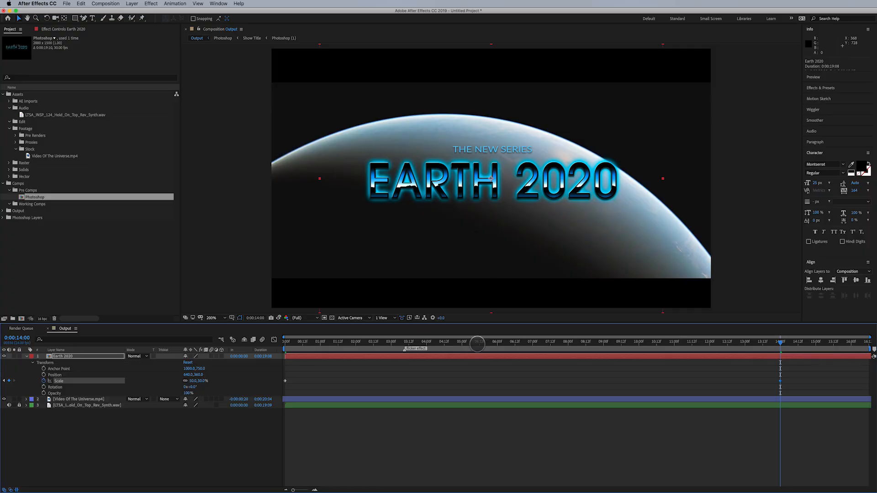
Move the second Scale keyframe to 0:00:16:11 near the end of the composition and set its value to 55%.
drag(779, 342, 865, 384)
drag(857, 346, 874, 349)
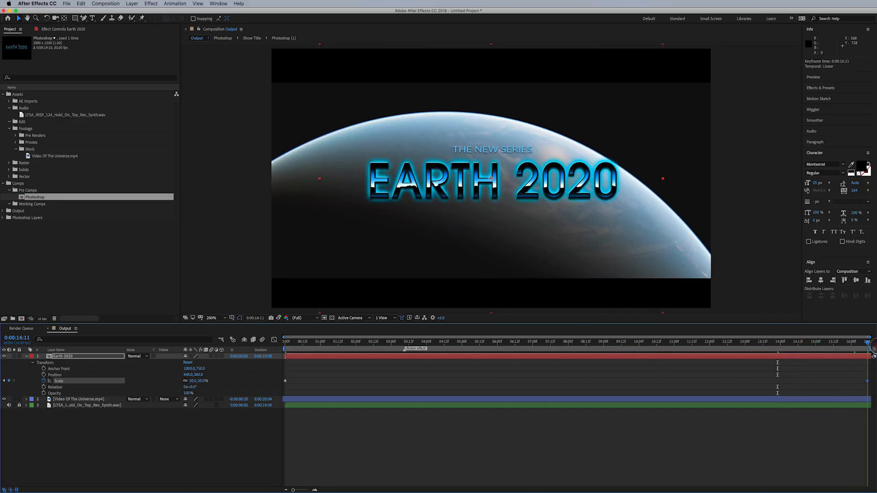
click(202, 381)
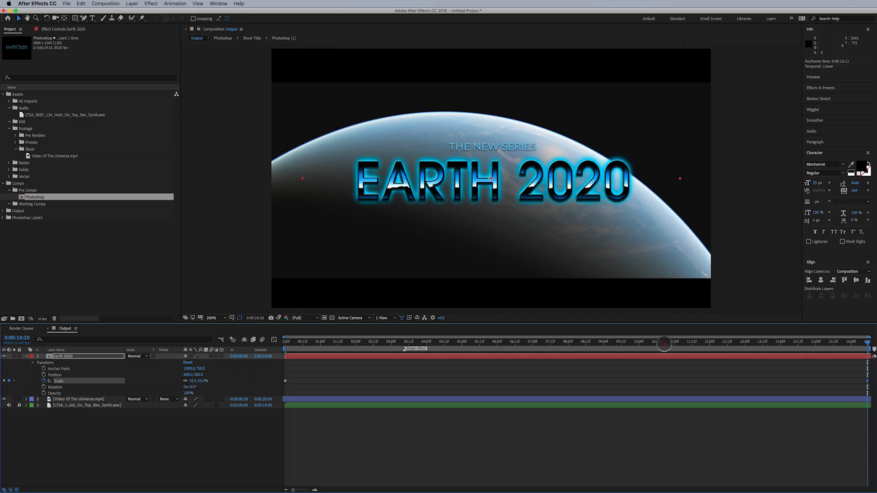
Scrub through and play back the title's scale animation from the start of the composition.
drag(664, 343, 839, 347)
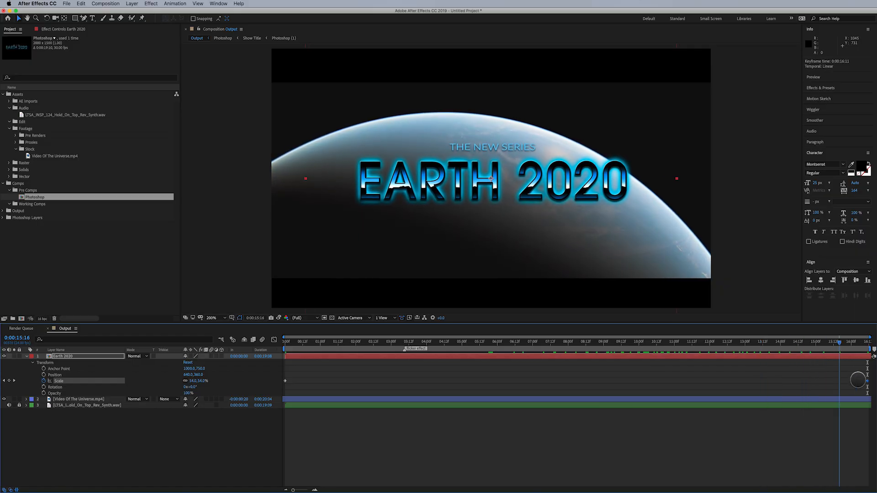
drag(857, 380, 233, 365)
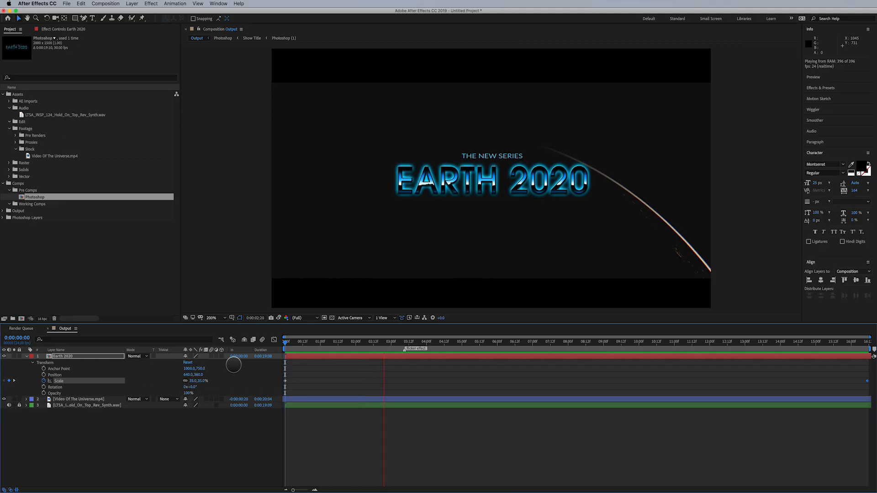
key(space)
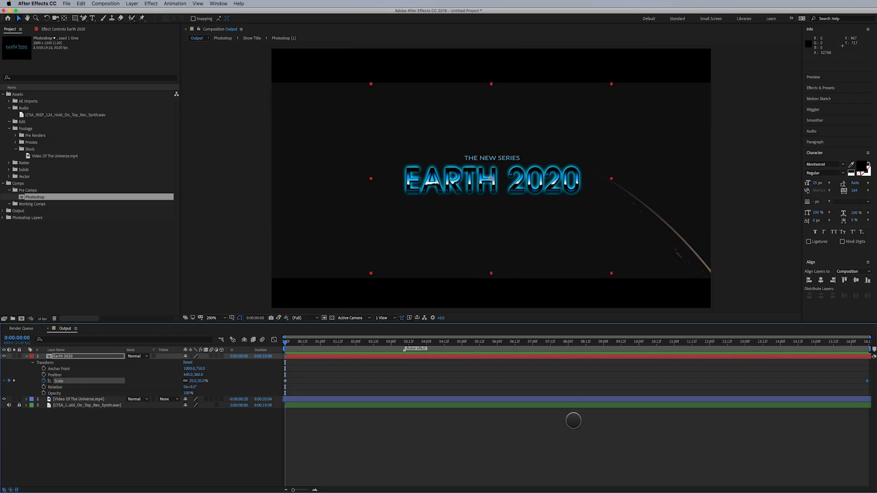
Open the precomposition behind the Earth 2020 layer.
click(568, 455)
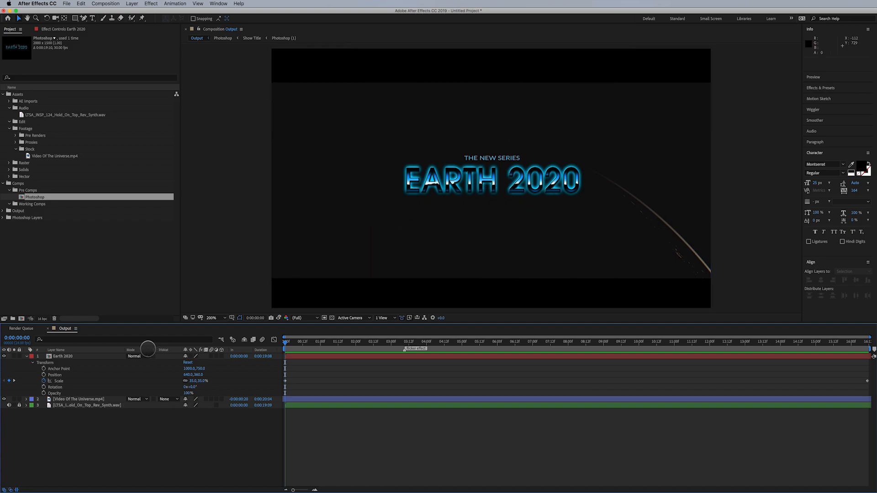
click(69, 356)
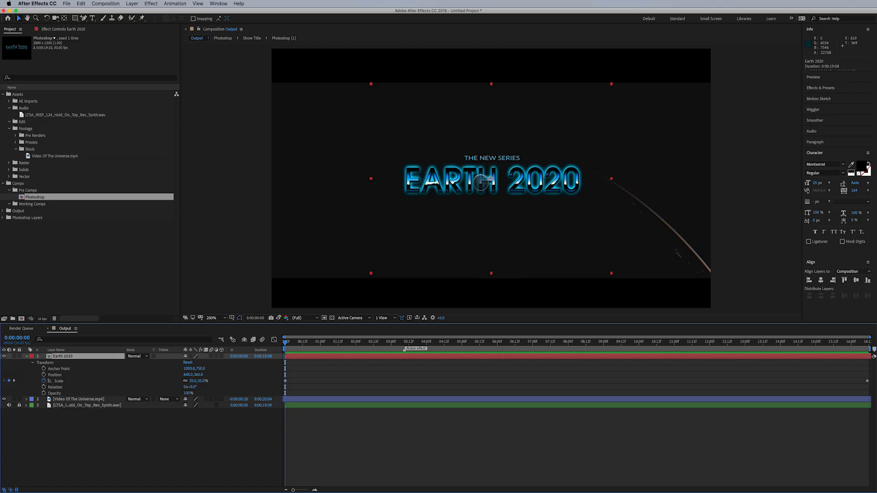
double_click(47, 356)
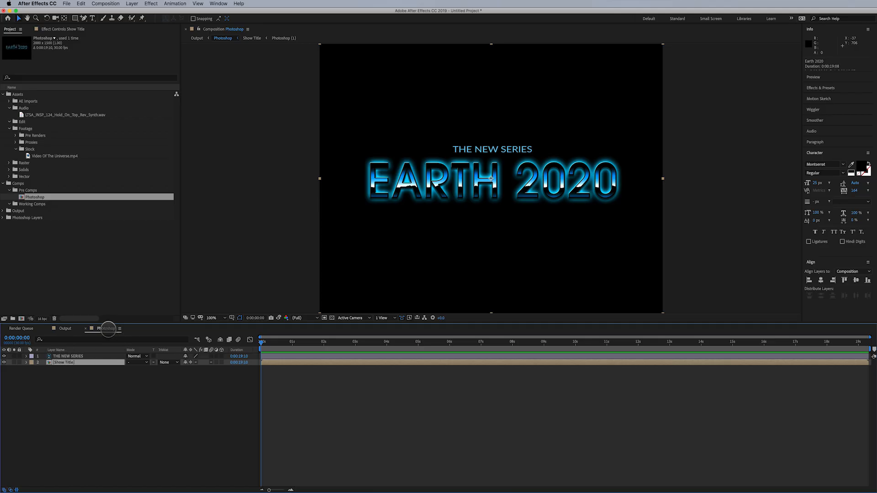
Return to the Output composition and compare the title layer's source name with its layer name.
click(68, 361)
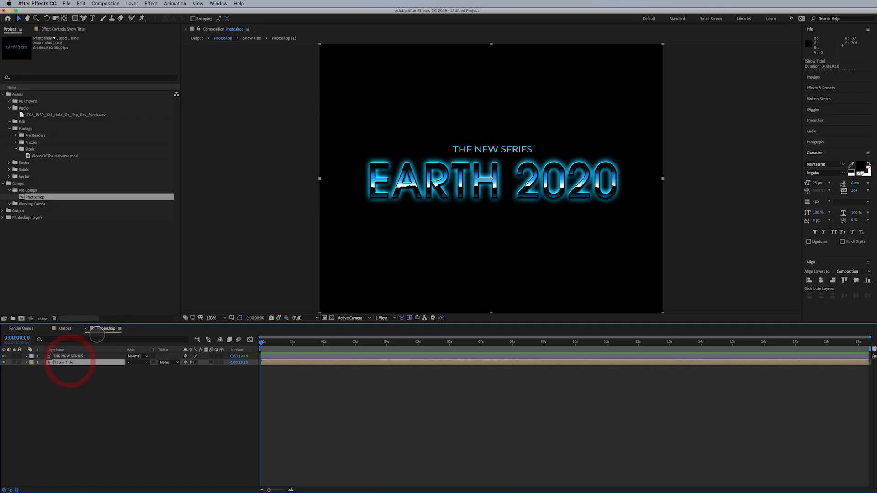
click(66, 328)
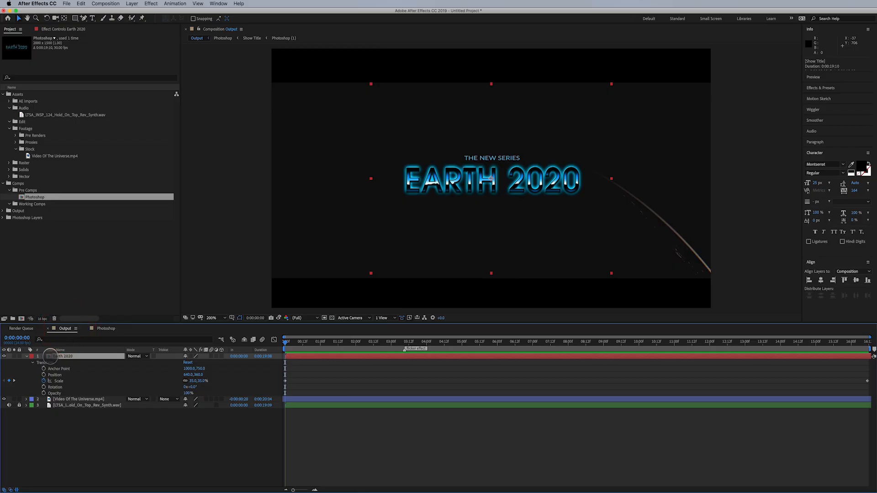
click(58, 349)
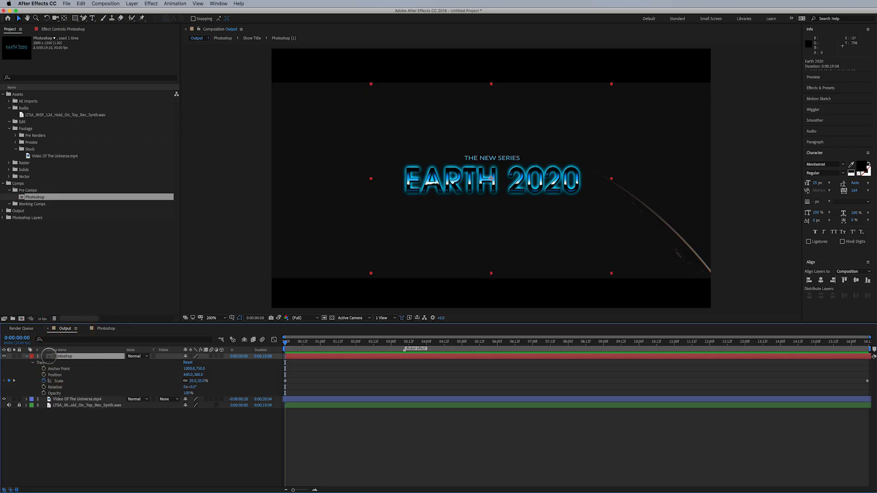
click(56, 350)
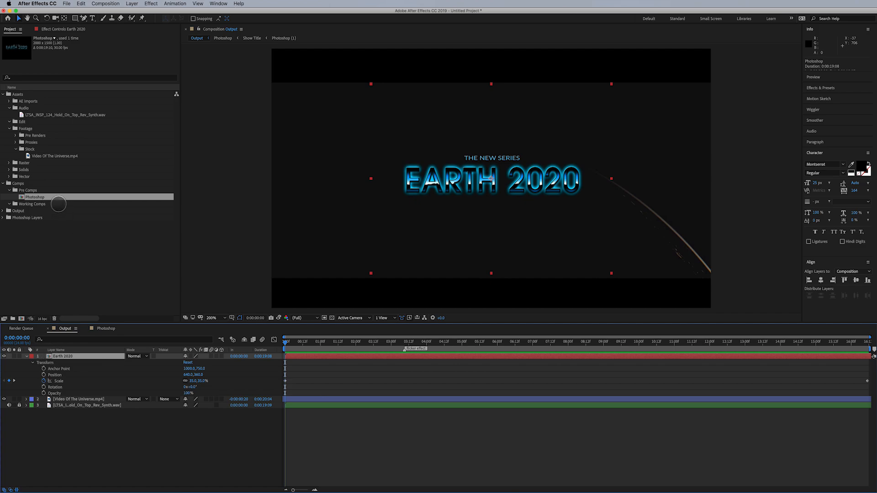
Rename the Photoshop composition in the Pre Comps folder to Earth 2020.
click(33, 196)
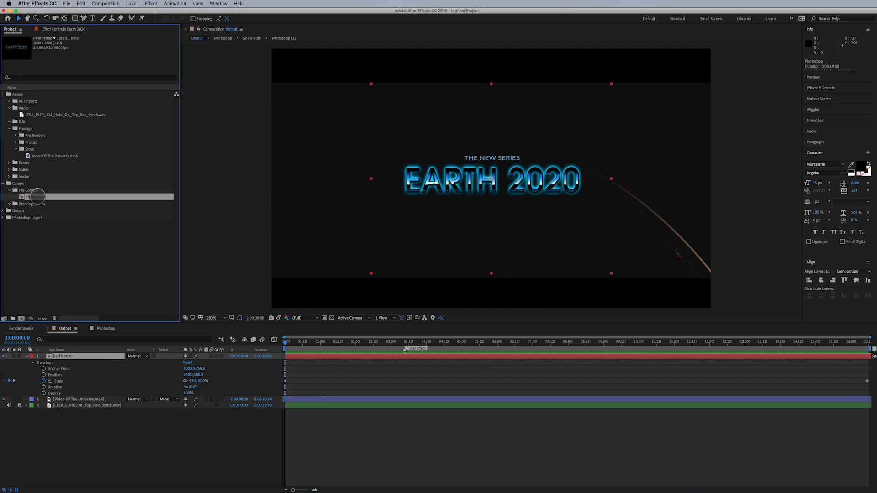
key(Return)
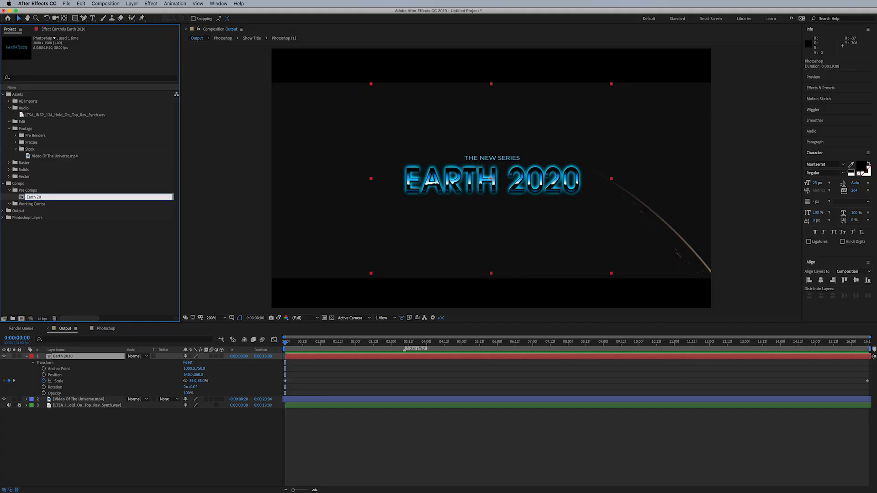
key(Return)
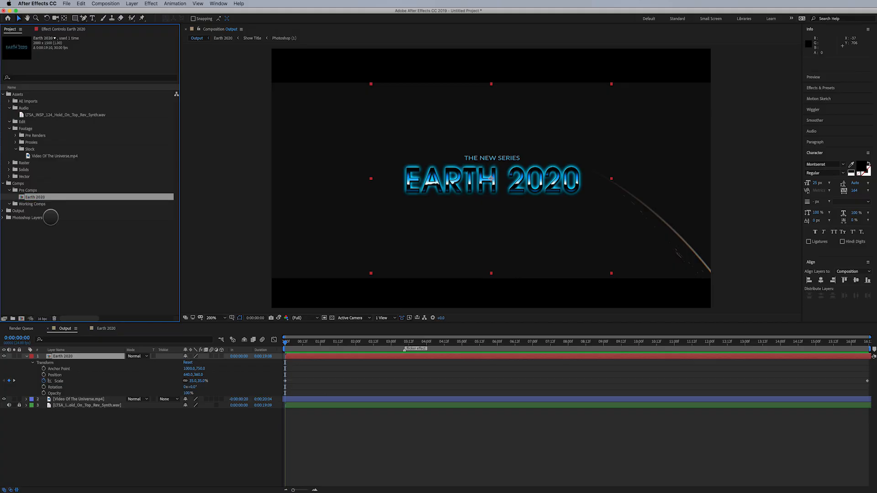
Open the Earth 2020 precomposition and toggle the Show Title layer's visibility to check what it contains.
double_click(49, 359)
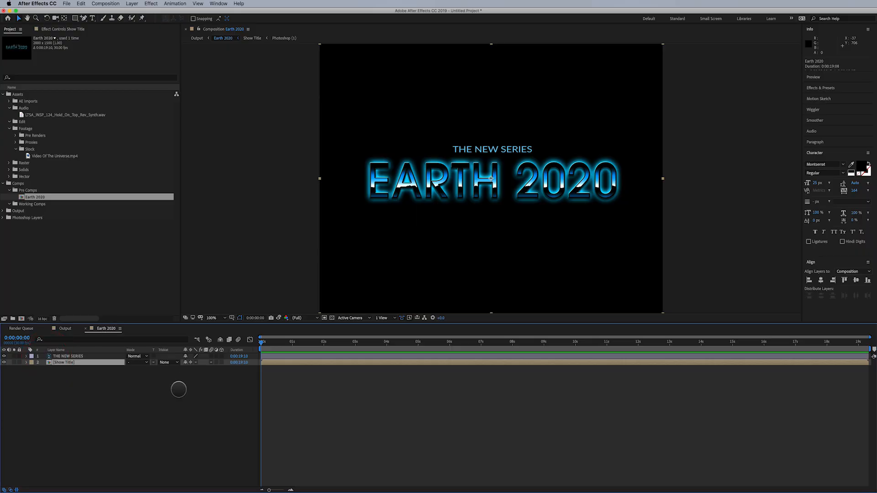
click(68, 363)
click(4, 362)
click(4, 362)
click(4, 362)
click(4, 362)
click(4, 362)
click(4, 362)
Apply the Gradient Wipe transition effect to the Show Title layer.
click(151, 4)
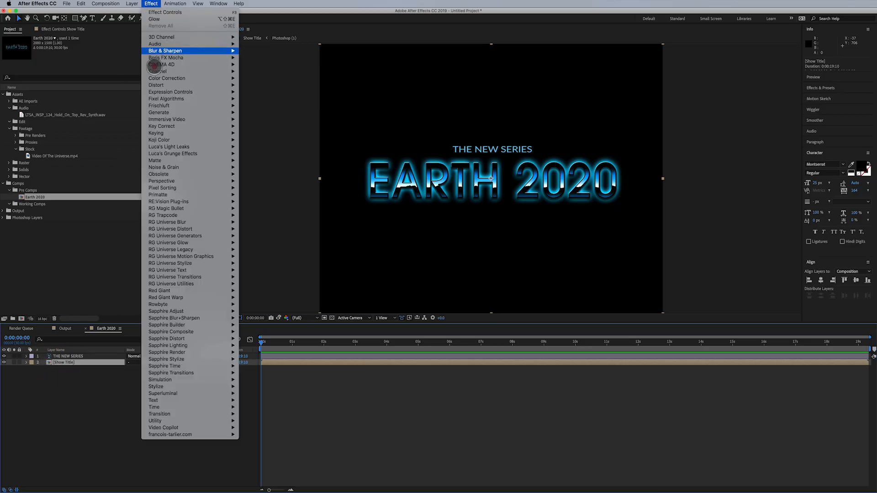
mouse_move(182, 413)
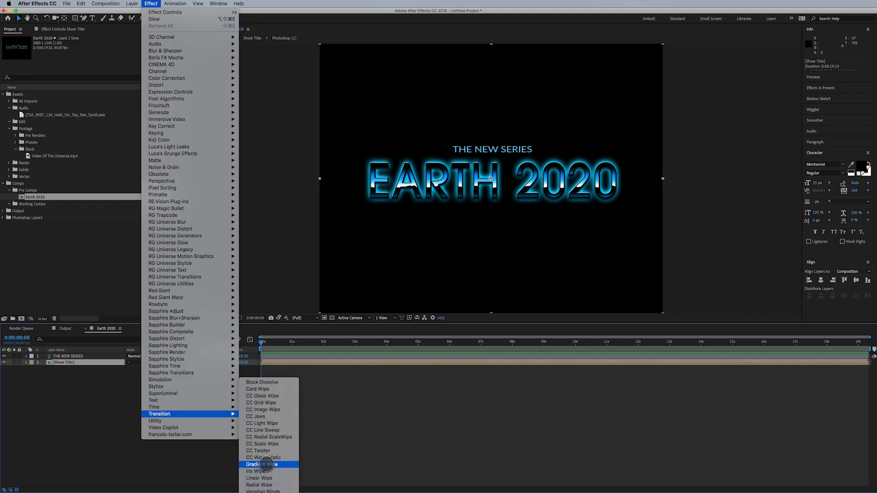
click(266, 464)
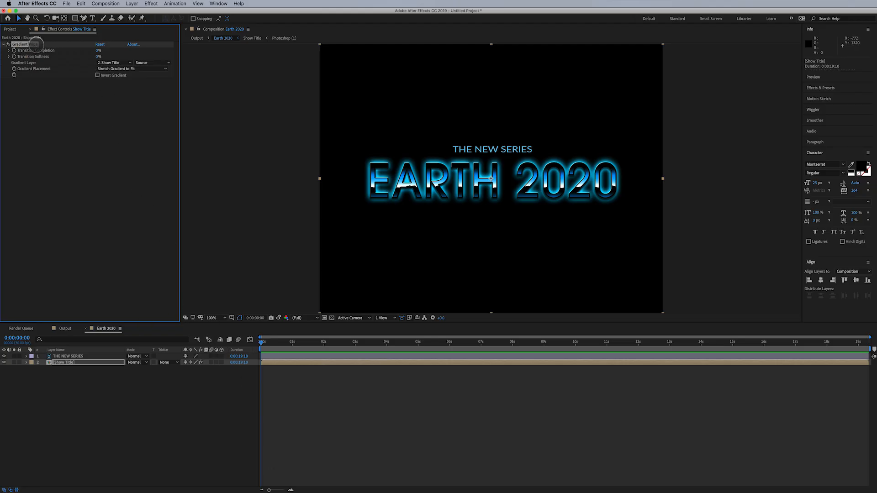
Dock the effect controls beside the project list so that both can be seen at once.
click(10, 28)
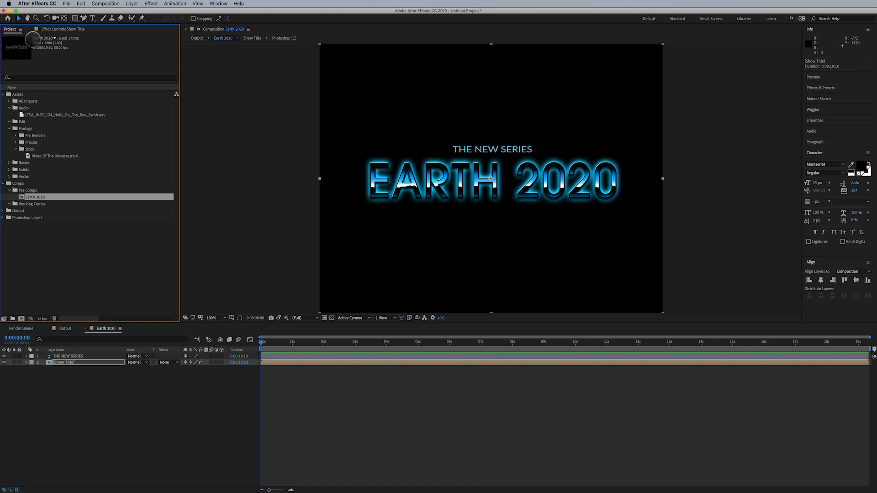
click(62, 29)
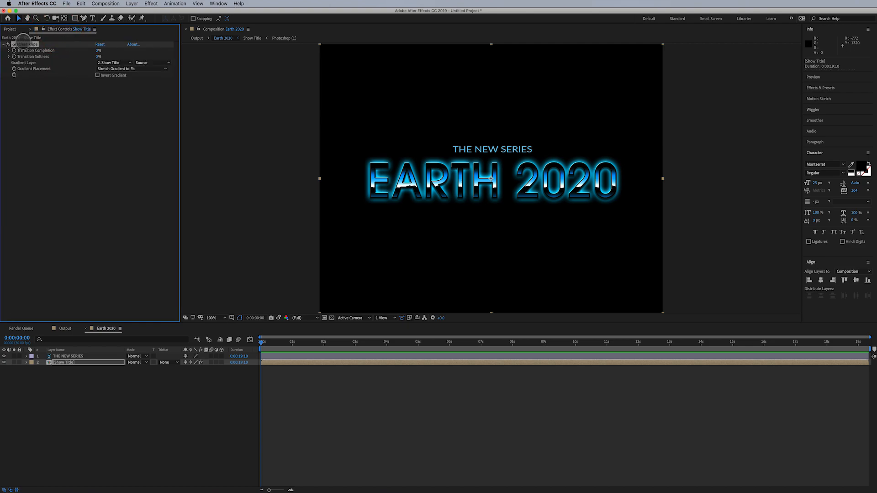
click(10, 28)
click(51, 29)
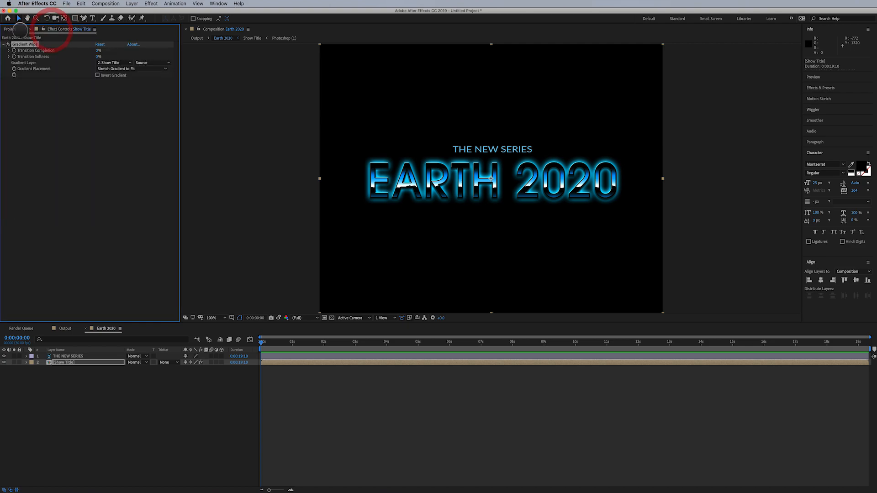
click(13, 30)
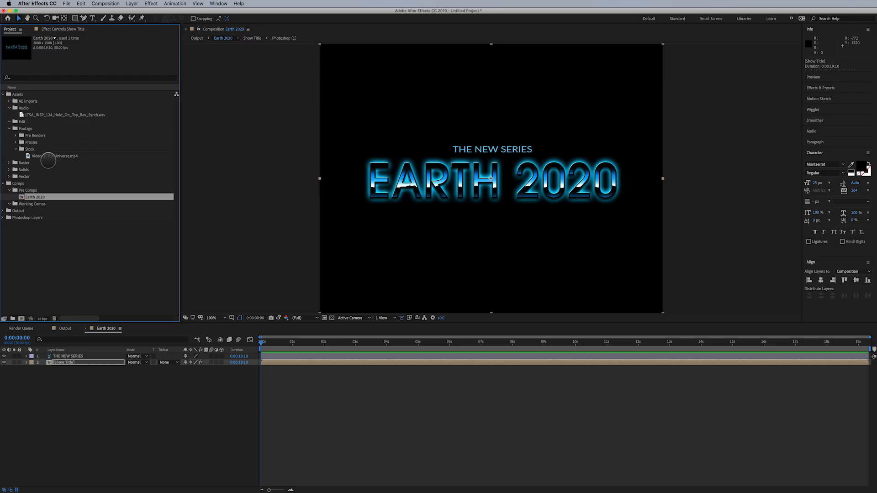
click(55, 29)
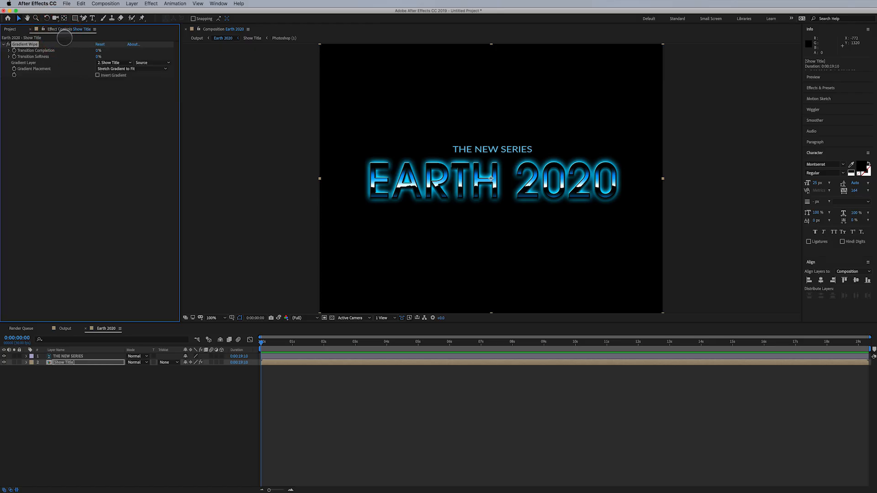
drag(54, 43, 190, 130)
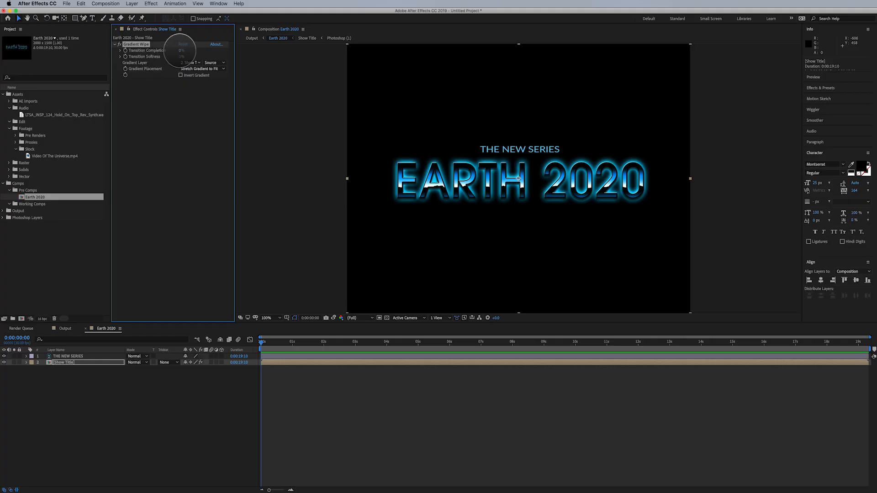
Try out the Gradient Wipe, setting Transition Softness to 100% and Transition Completion to 1%, and enable keyframing for Transition Completion.
click(183, 50)
mouse_move(188, 50)
mouse_down()
mouse_move(208, 50)
mouse_move(194, 62)
mouse_up()
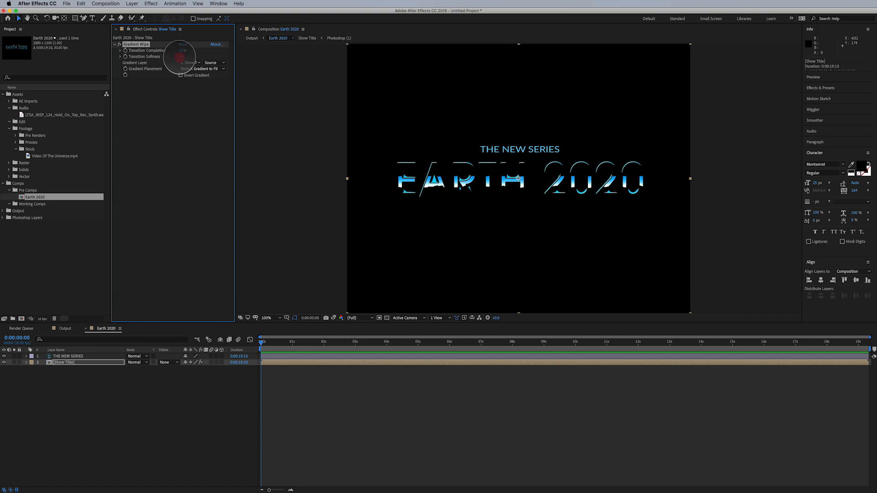
drag(180, 57, 239, 55)
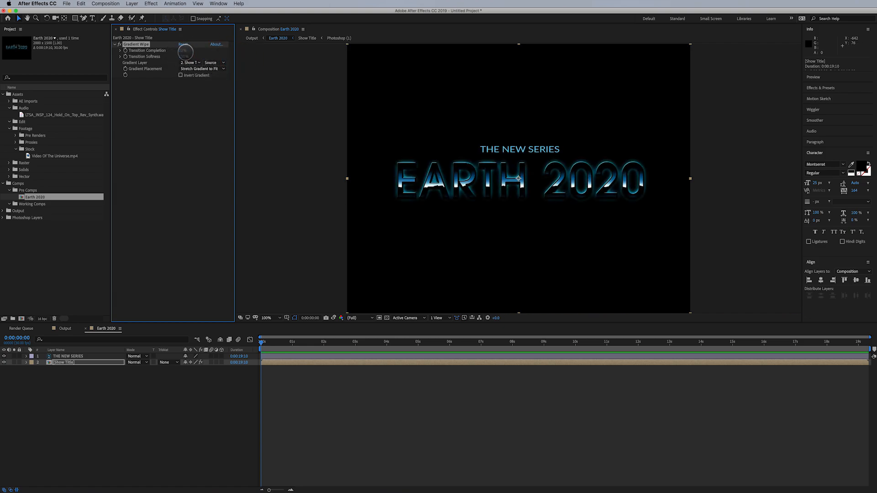
mouse_move(185, 51)
mouse_down()
mouse_move(200, 50)
mouse_move(165, 61)
mouse_move(191, 55)
mouse_up()
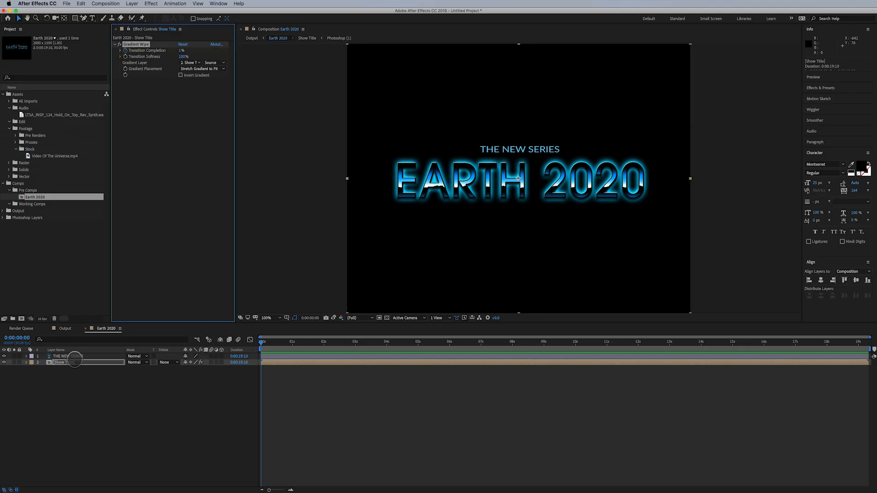
Reveal the Show Title layer's Gradient Wipe properties in the timeline and set the Transition Completion keyframe at 0:00:00:00 to 100%.
click(65, 329)
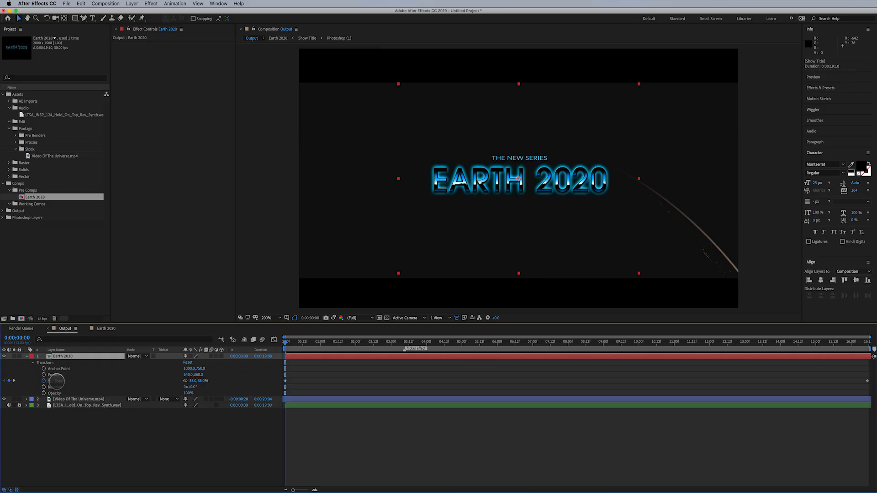
click(106, 330)
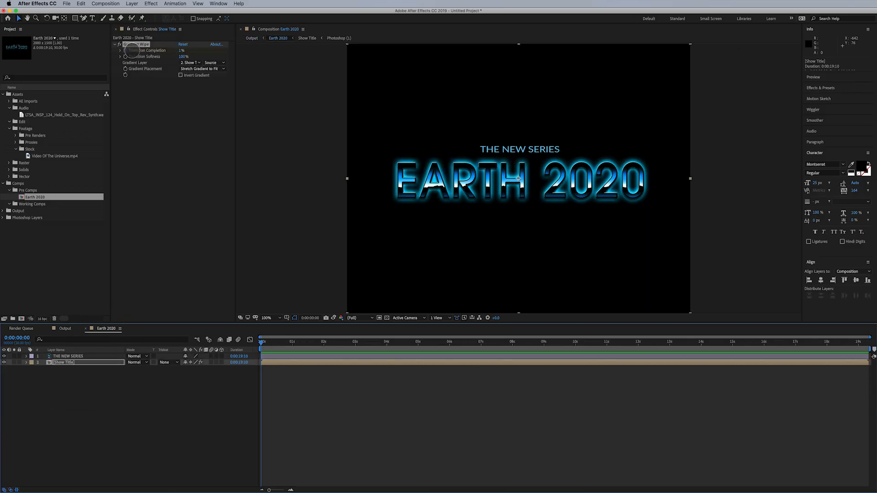
click(132, 51)
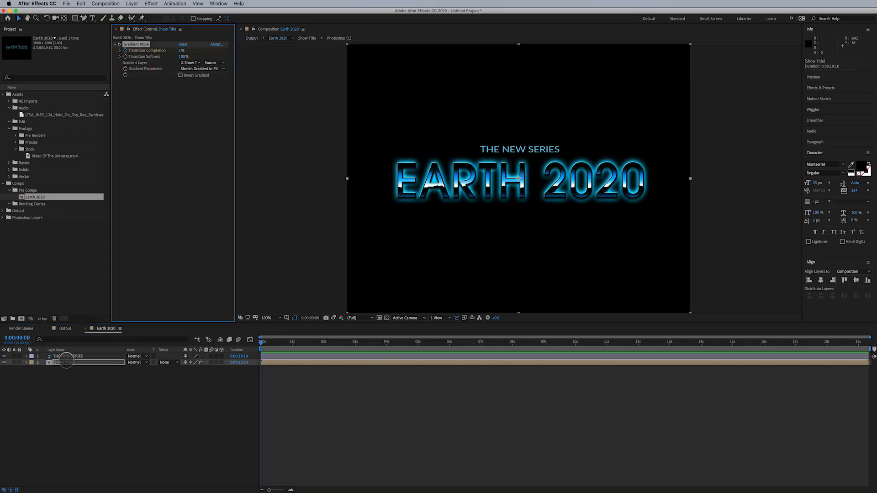
click(65, 363)
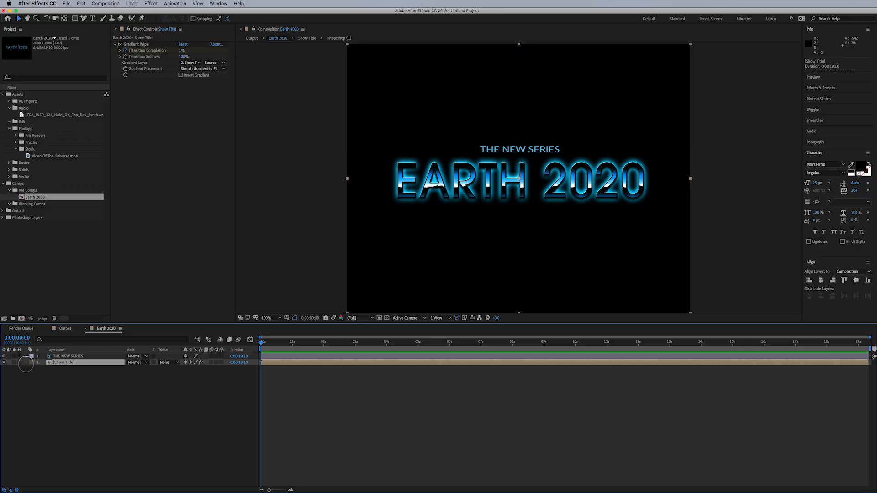
click(26, 363)
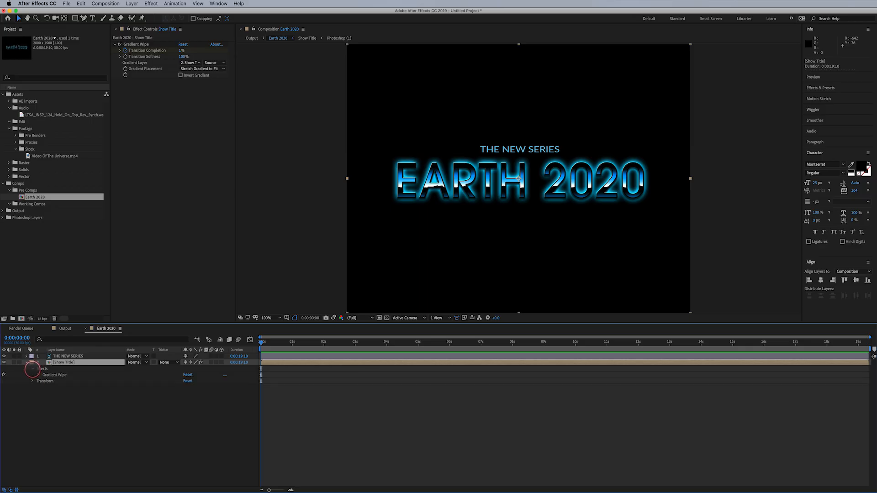
click(32, 369)
click(38, 375)
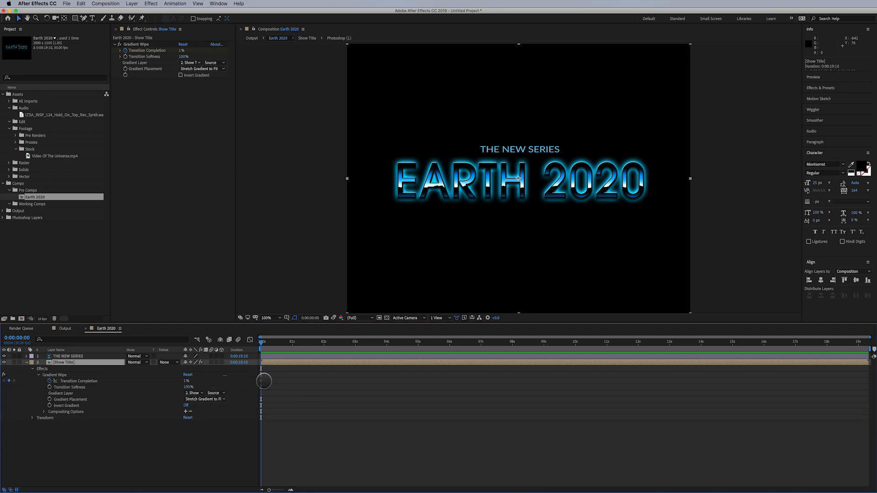
drag(185, 382, 239, 385)
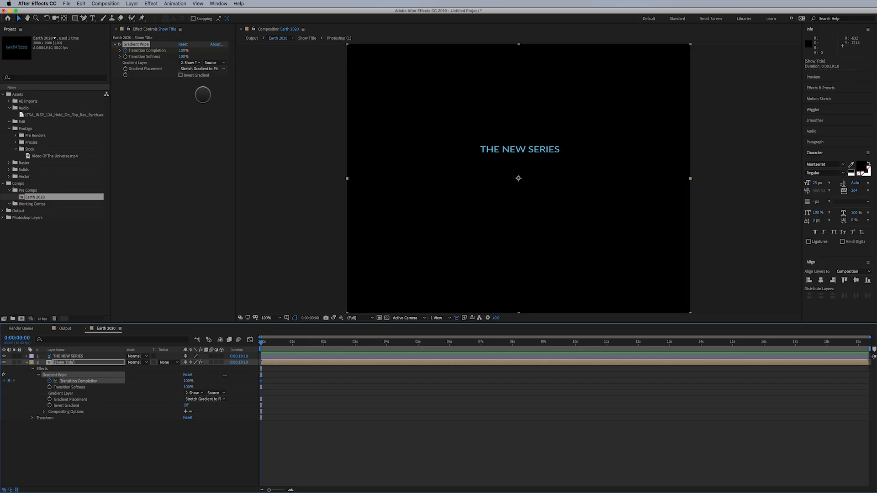
Add a second Transition Completion keyframe of 0% at 0:00:04:00 on the Show Title layer's Gradient Wipe.
drag(309, 342, 386, 355)
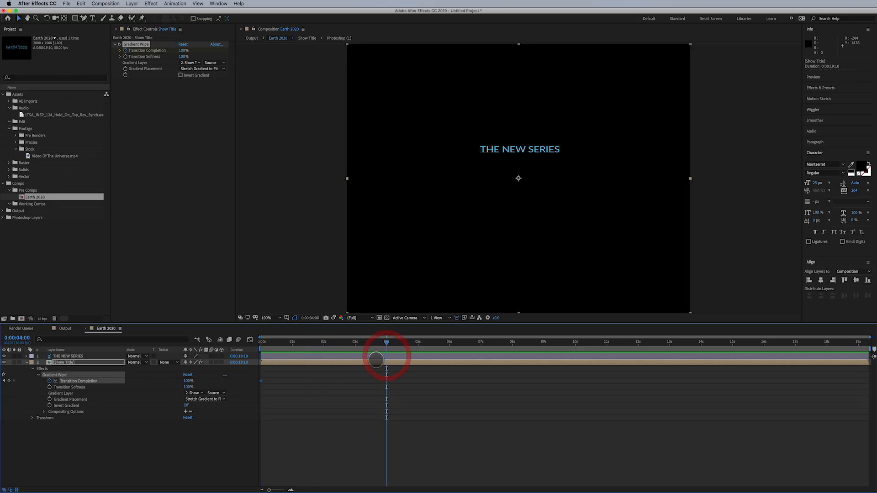
drag(188, 380, 159, 396)
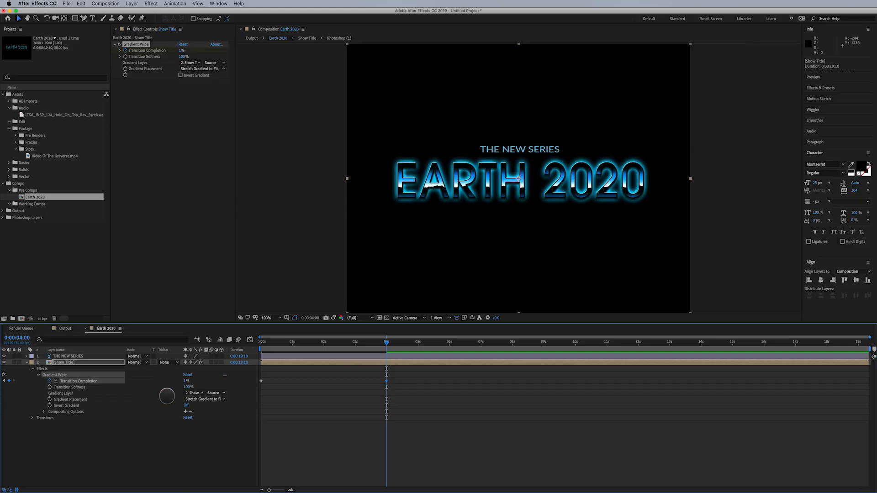
key(super+z)
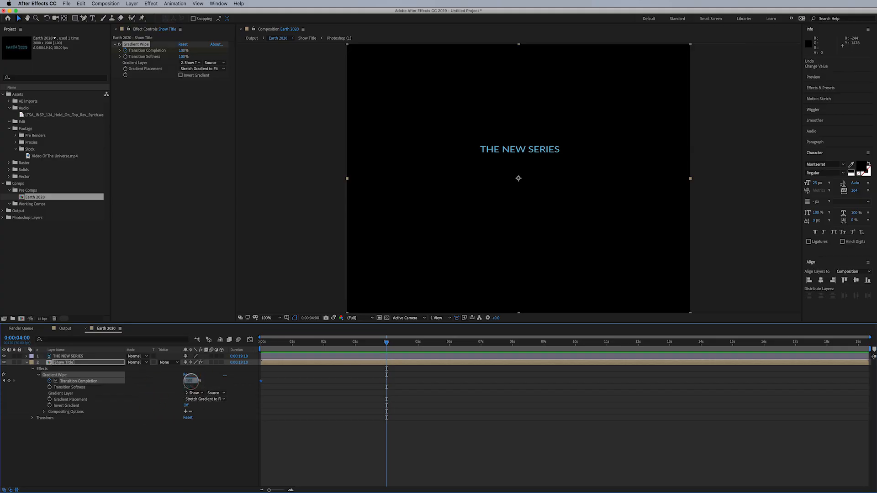
key(Return)
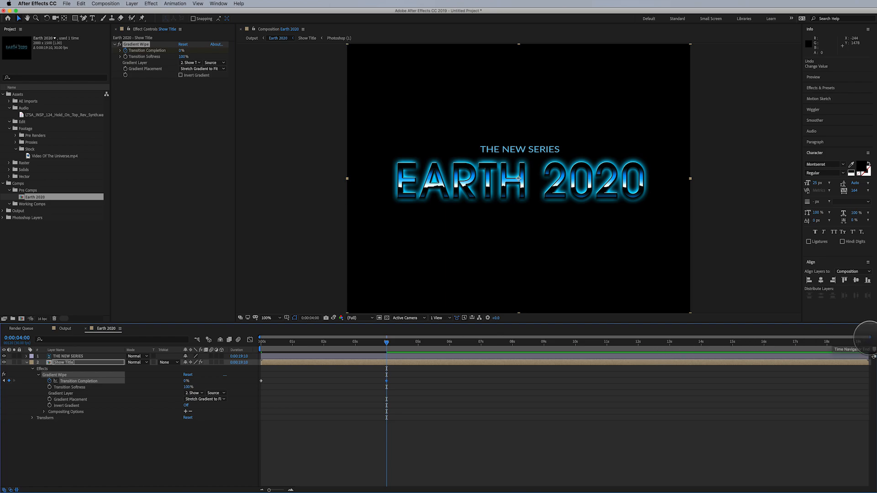
Narrow the visible timeline range to end at 0:00:06:17 and scrub through the title's wipe animation up to 0:00:04:00.
drag(864, 338, 873, 383)
click(869, 343)
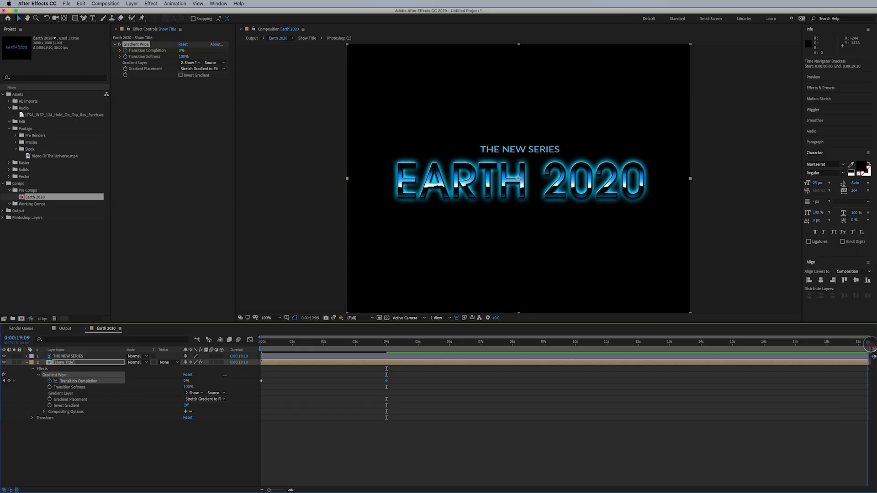
drag(869, 343, 387, 389)
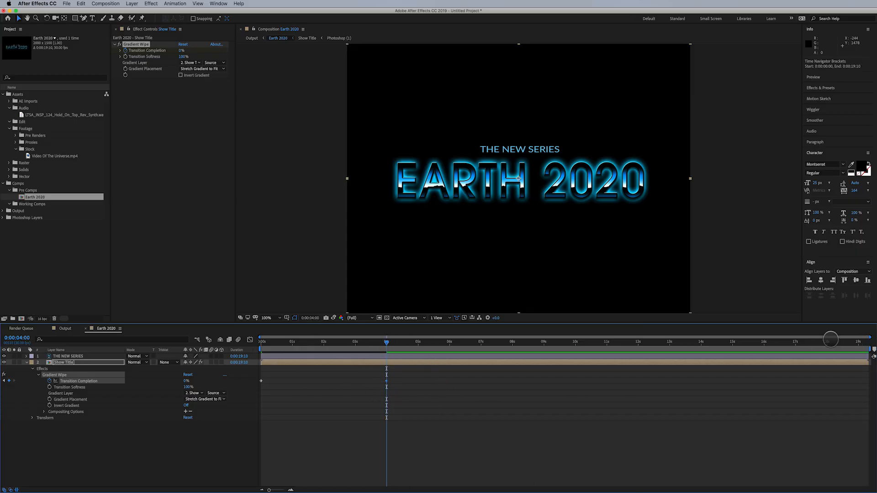
drag(867, 337, 467, 374)
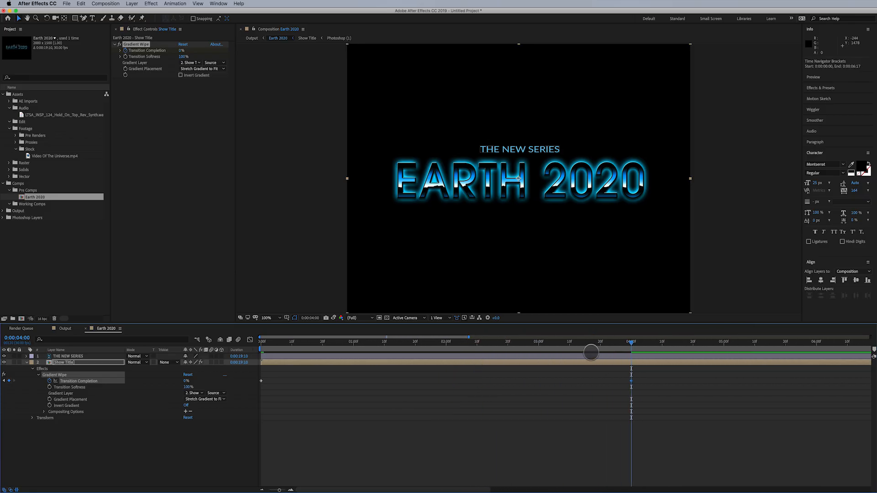
drag(631, 342, 631, 378)
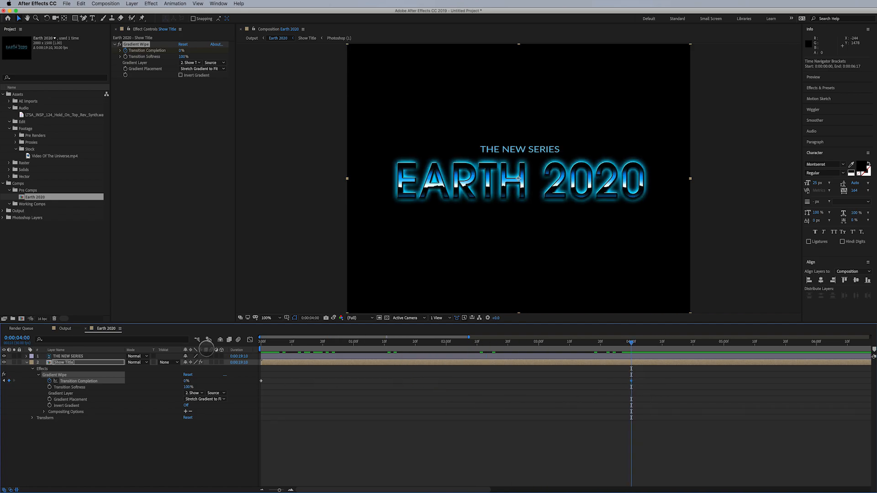
Rename the Output composition to Main Comp in its composition settings.
click(64, 329)
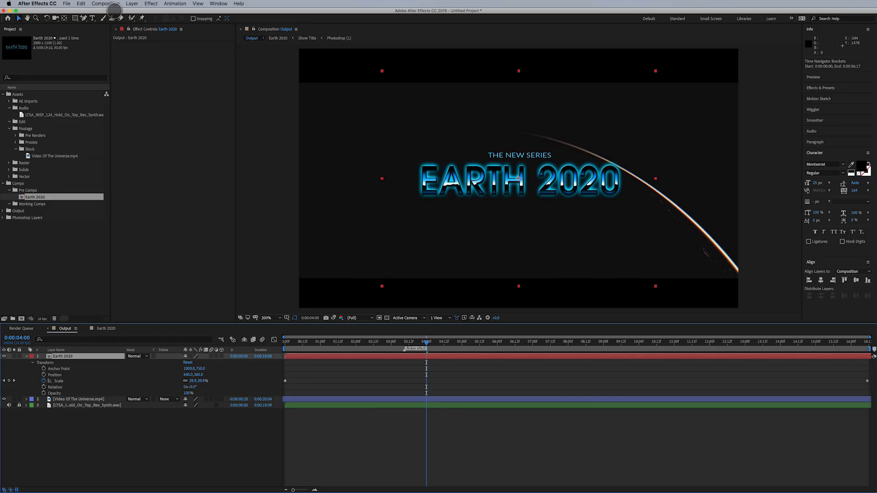
click(106, 3)
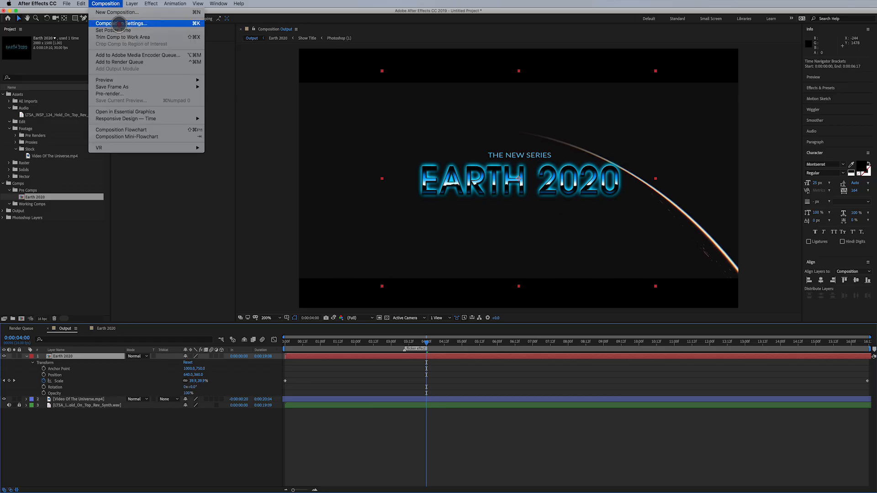
click(351, 378)
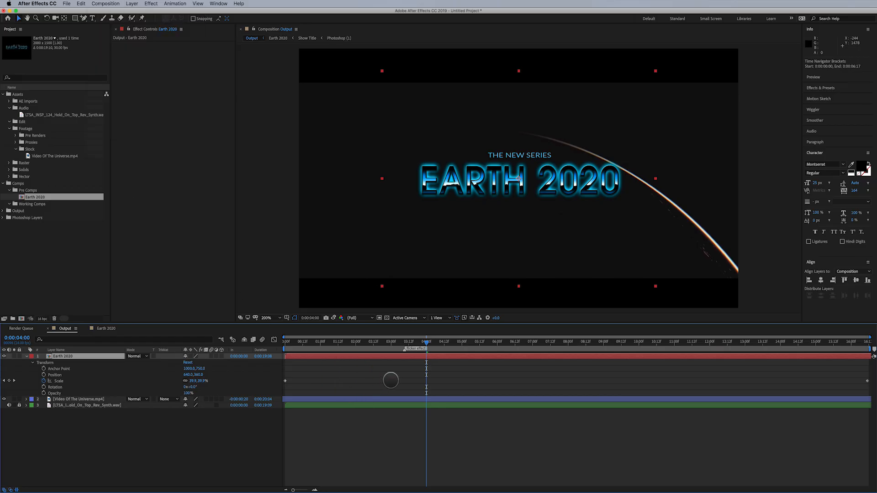
key(super+k)
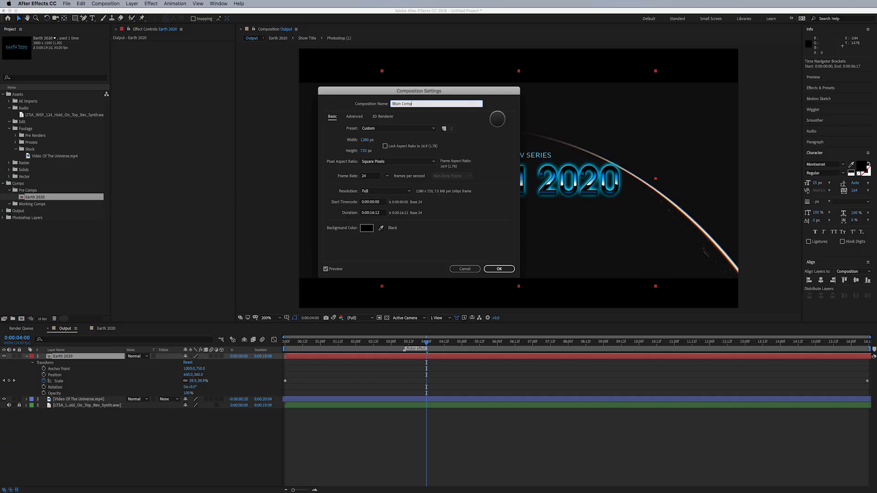
click(499, 268)
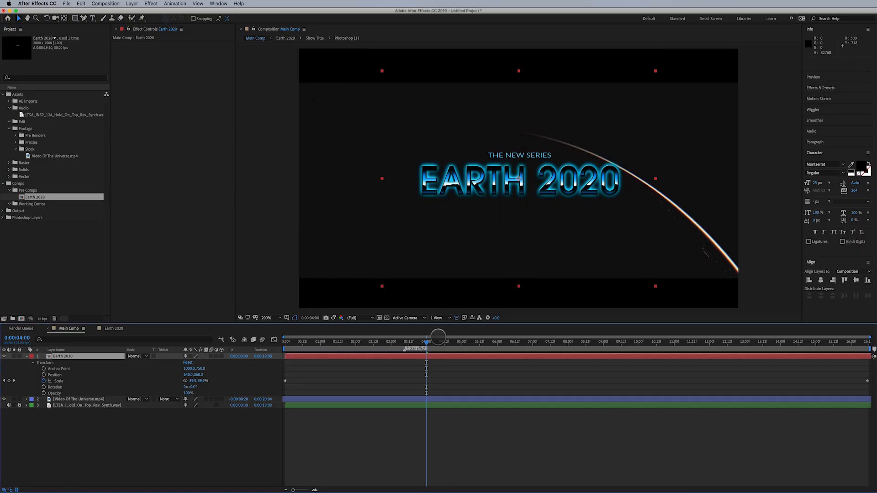
Play back the title reveal in Main Comp, starting from 0:00:02:08 and again from 0:00:02:02.
drag(427, 342, 367, 337)
key(space)
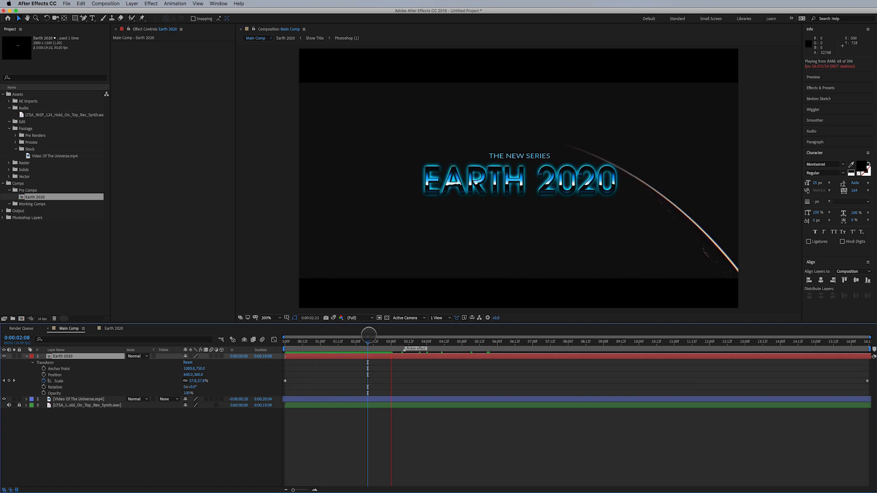
key(space)
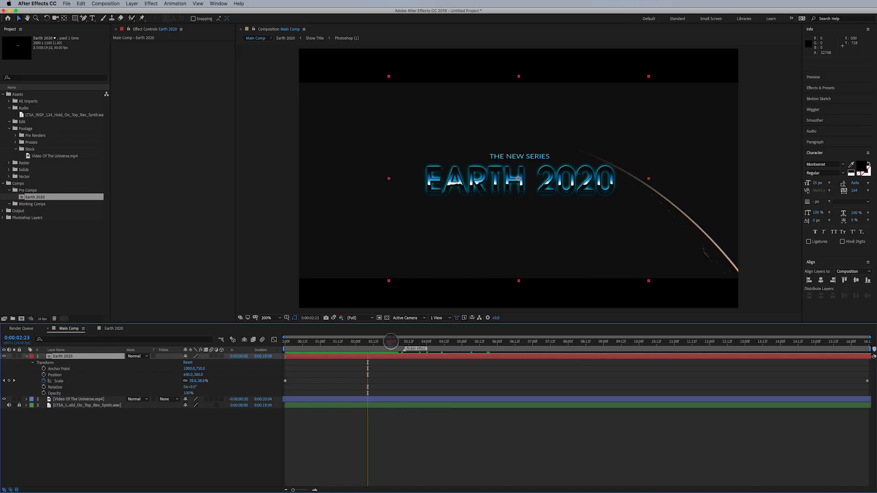
drag(393, 341, 359, 352)
key(space)
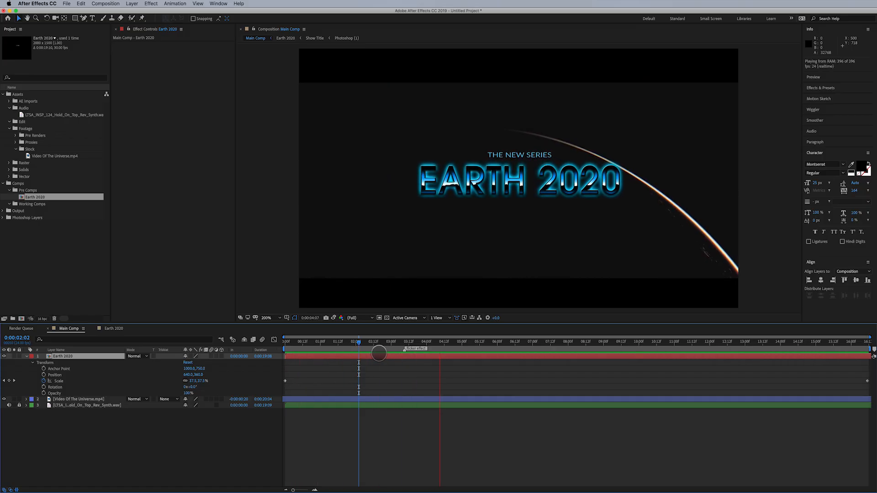
Move the flicker effect marker in Main Comp to 0:00:03:12 and play back from there.
click(402, 342)
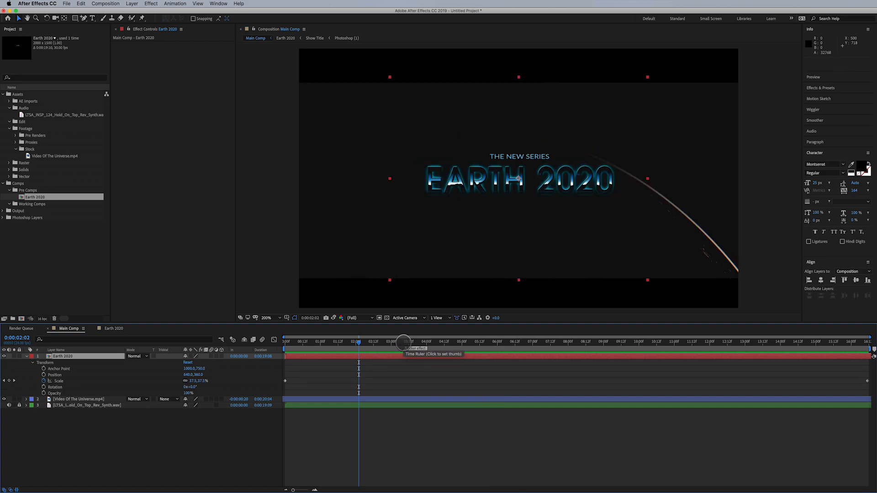
drag(402, 341, 409, 349)
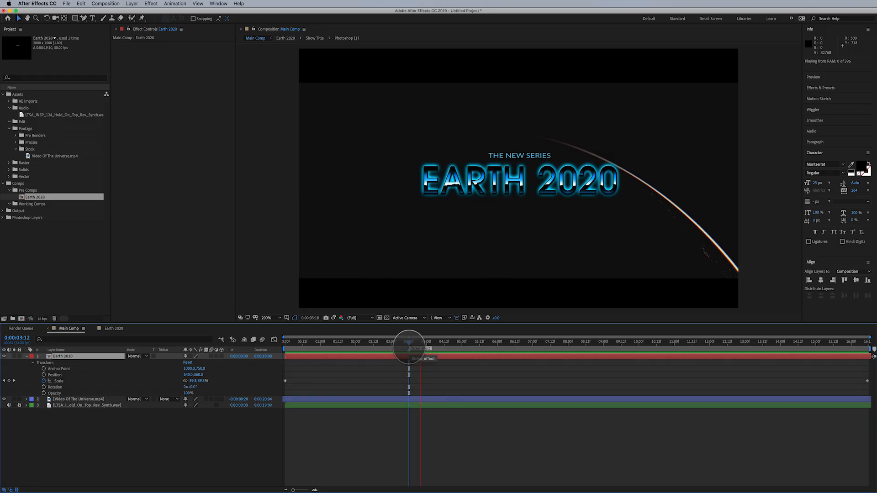
key(space)
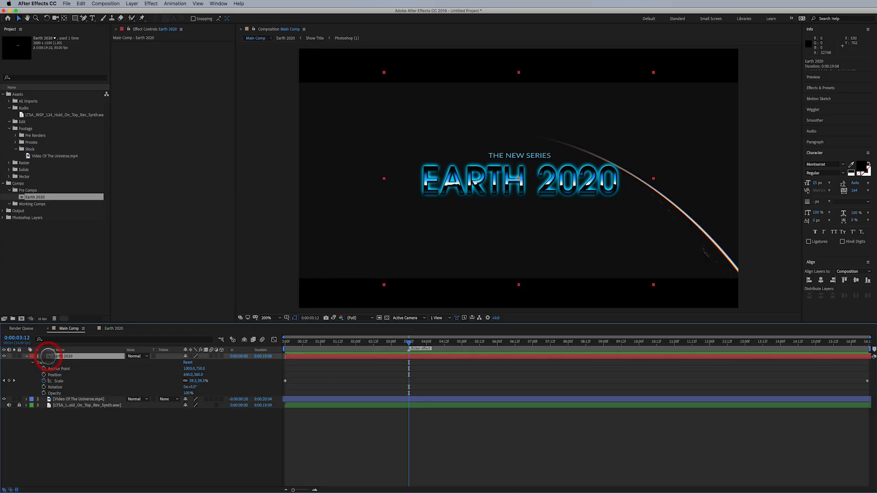
Trim the start of THE NEW SERIES layer in the Earth 2020 composition to 0:00:03:15.
click(115, 329)
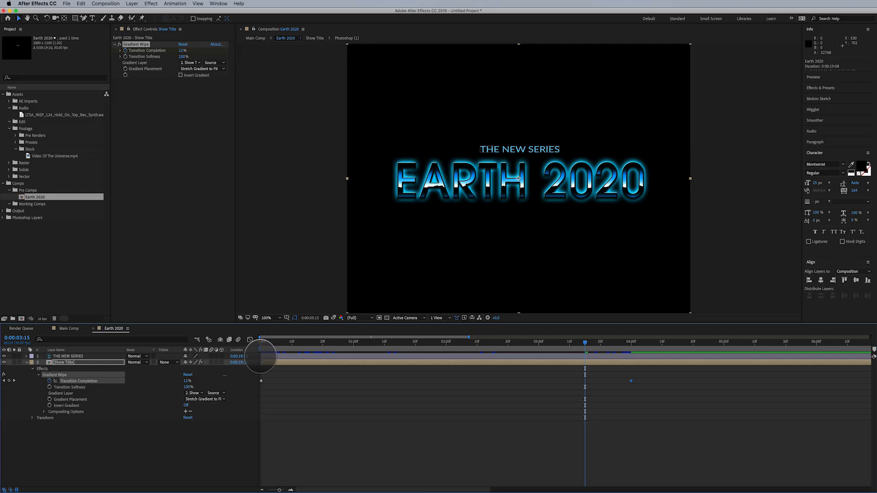
click(263, 356)
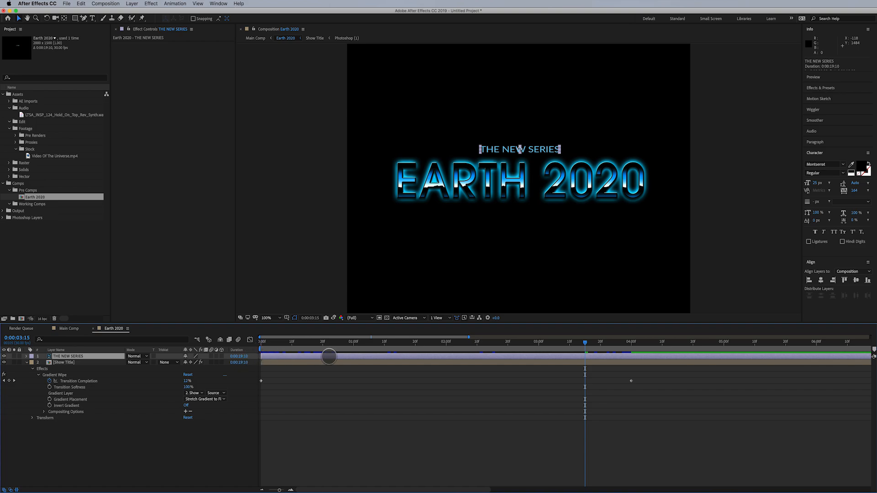
drag(334, 354, 653, 364)
drag(653, 364, 328, 362)
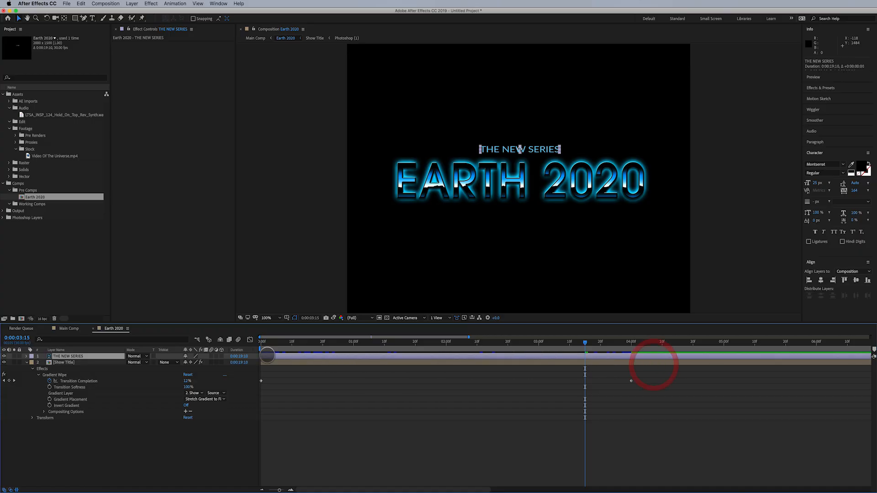
drag(260, 355, 584, 364)
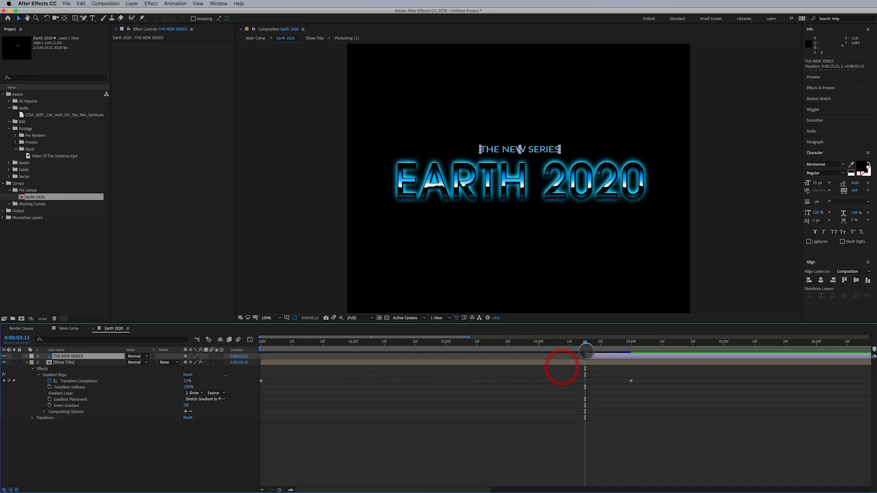
Scrub through Main Comp and Earth 2020 around the flicker marker to check when the subtitle appears.
click(69, 329)
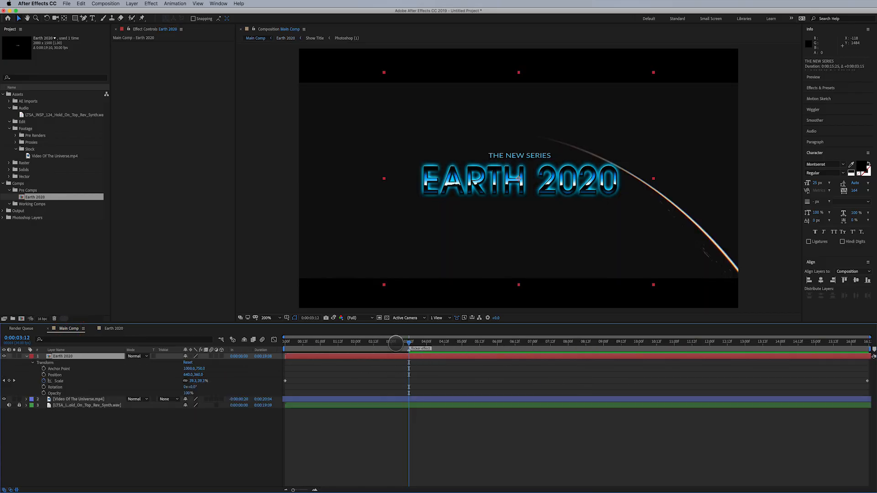
drag(408, 342, 367, 350)
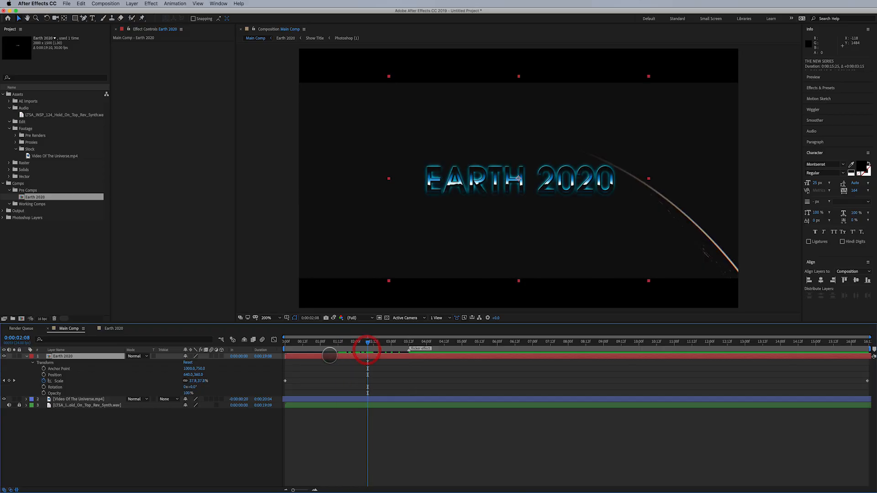
click(113, 328)
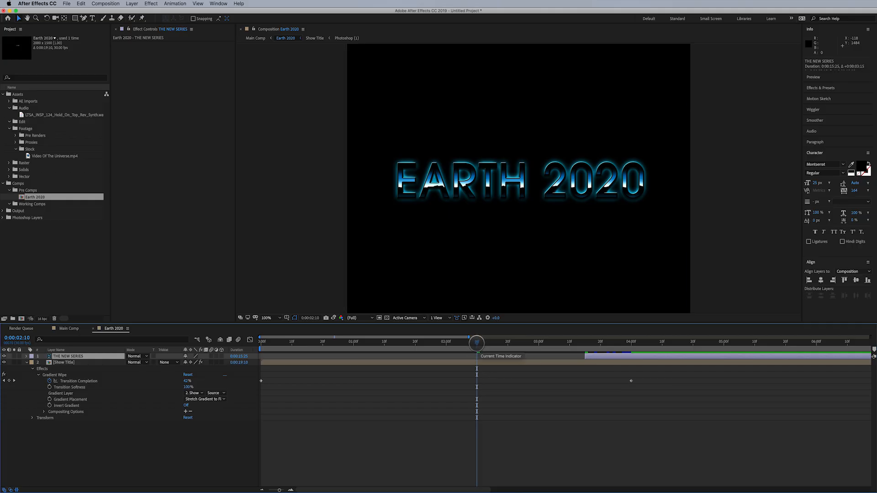
drag(476, 343, 708, 343)
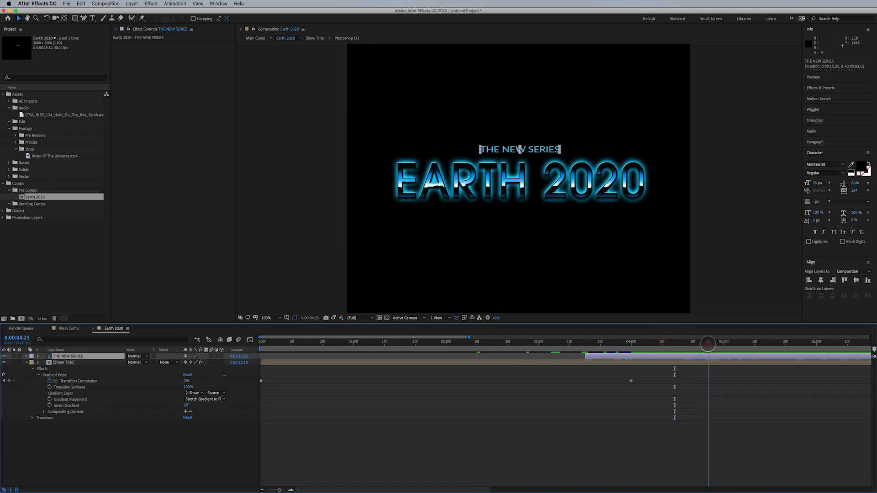
click(68, 328)
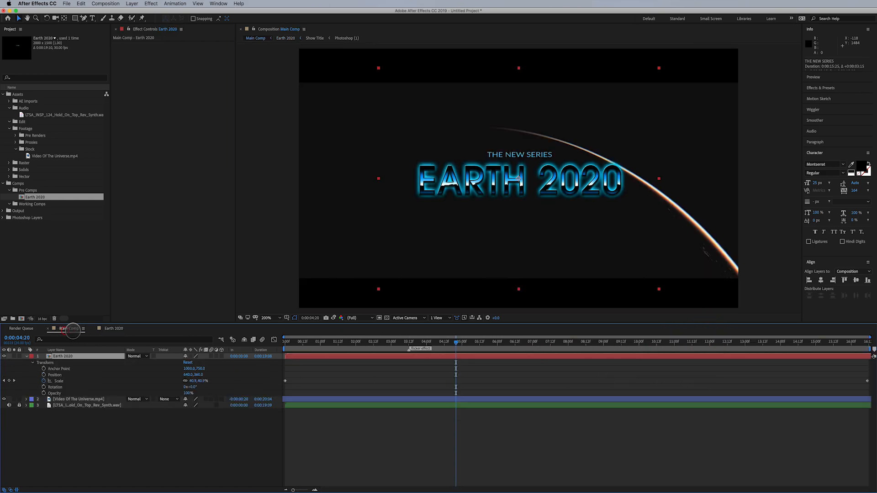
click(365, 342)
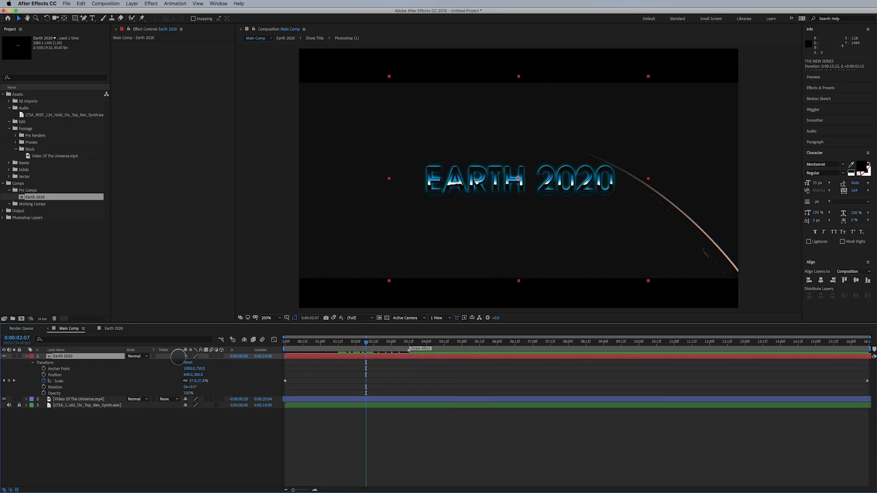
click(114, 328)
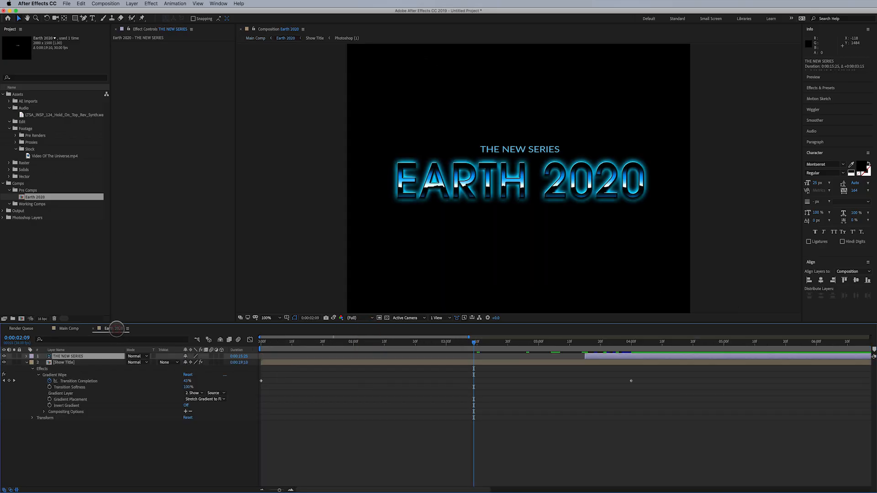
drag(482, 343, 587, 360)
click(69, 328)
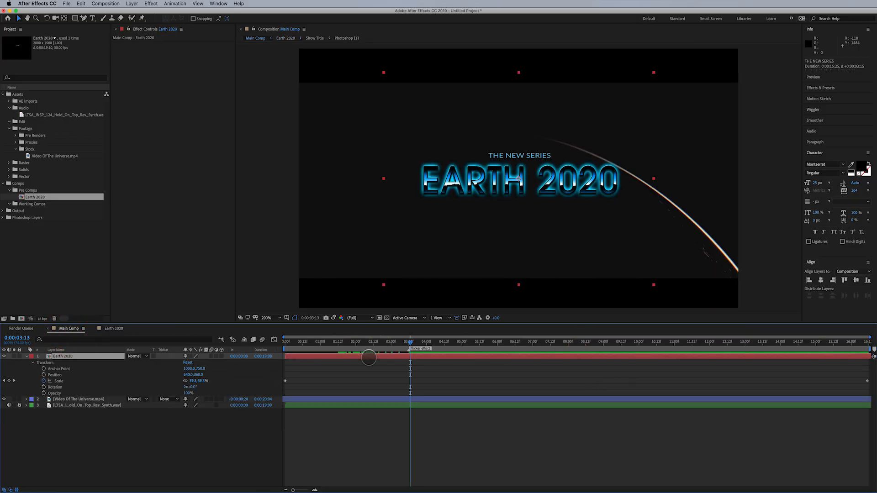
Play back Main Comp from 0:00:03:13 and scrub past the flicker marker to 0:00:04:11.
key(space)
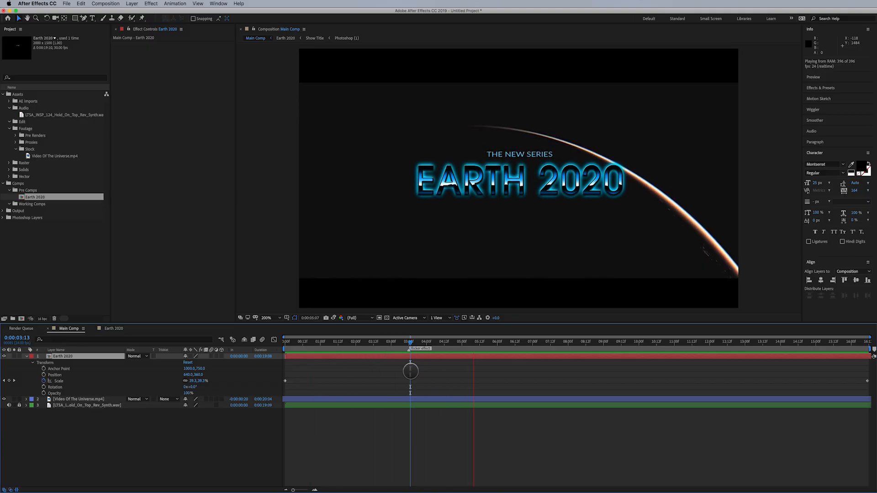
key(space)
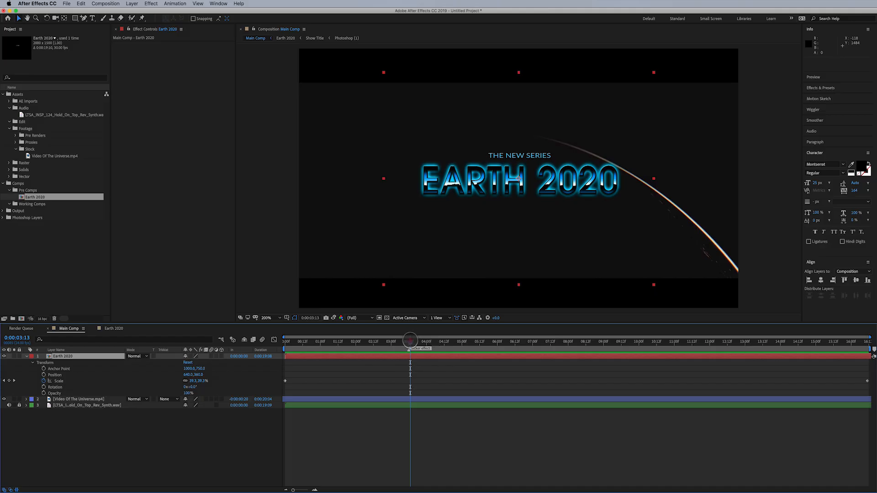
drag(410, 341, 408, 343)
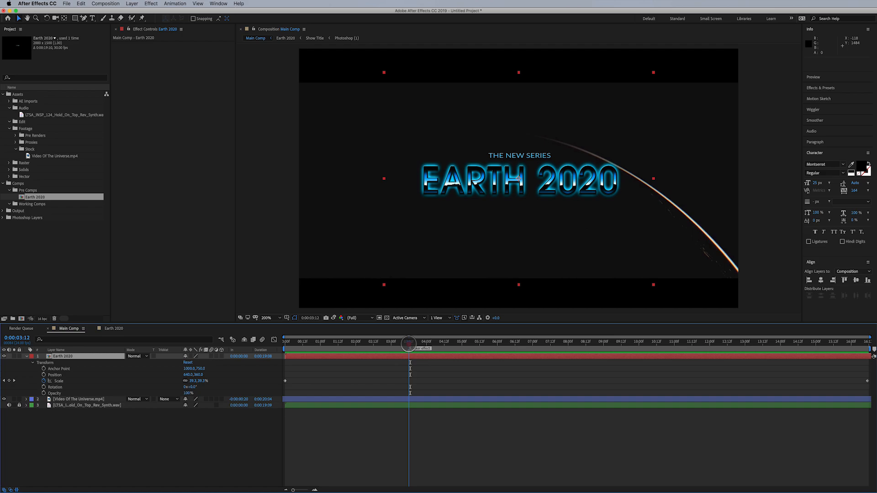
drag(408, 343, 444, 358)
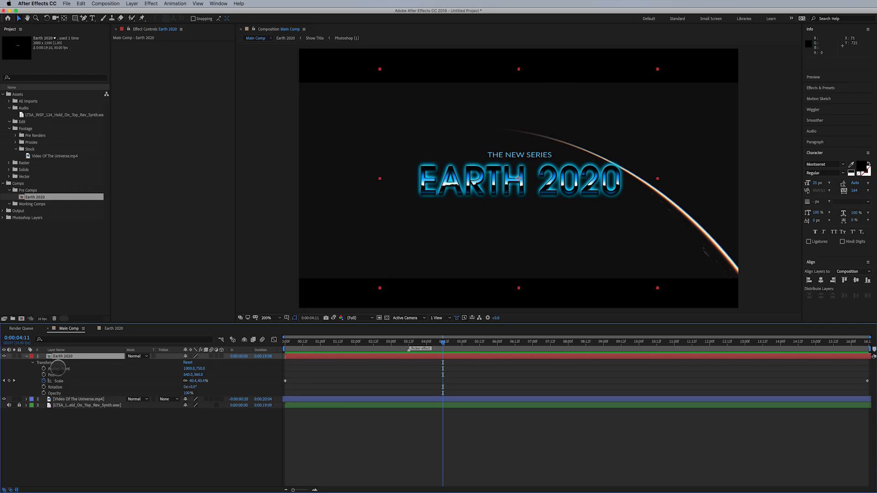
Open the Show Title pre-comp from Earth 2020 and expand the EARTH 2020 layer's Layer Styles.
click(117, 329)
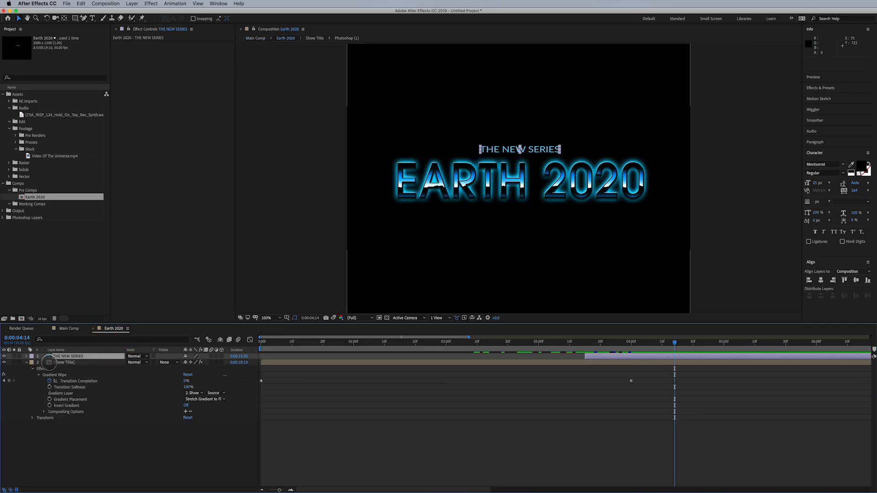
double_click(49, 362)
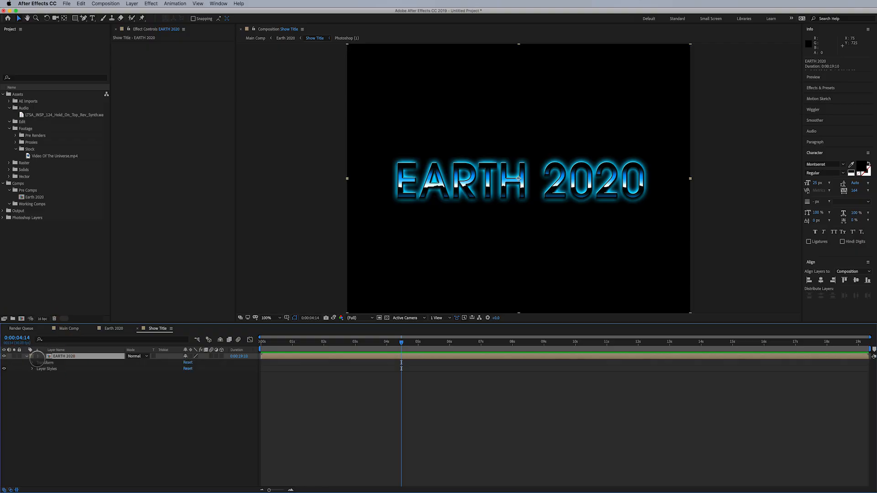
click(46, 369)
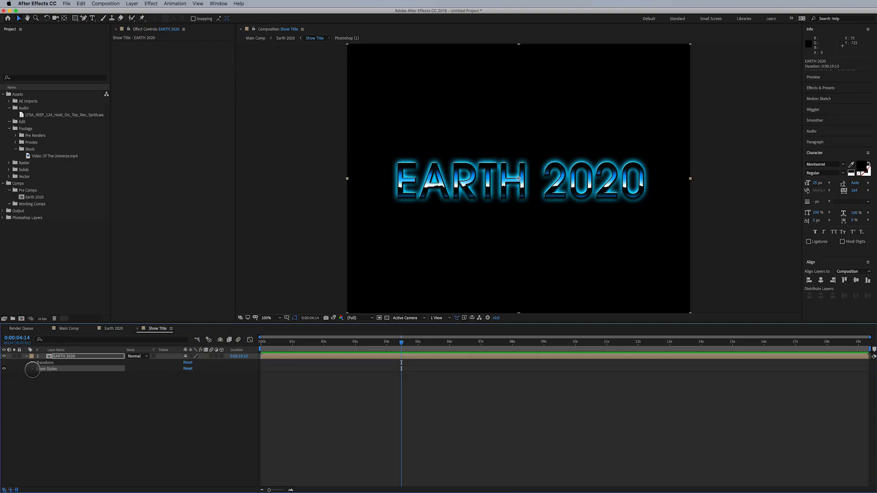
click(31, 369)
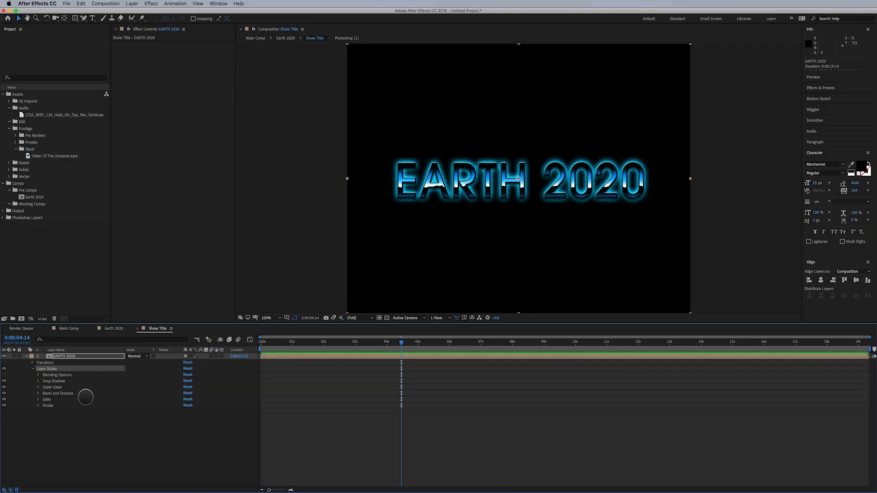
Toggle the EARTH 2020 layer's Outer Glow, leave it hidden, and view the title in Main Comp.
click(4, 386)
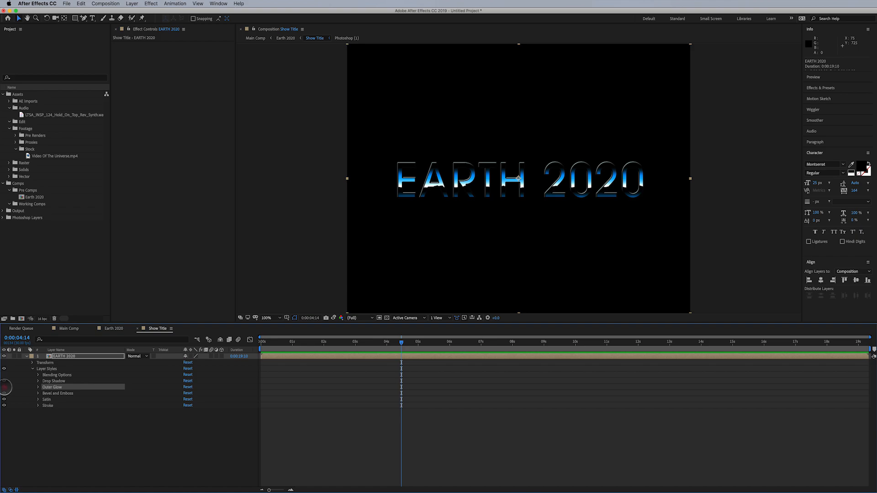
click(4, 386)
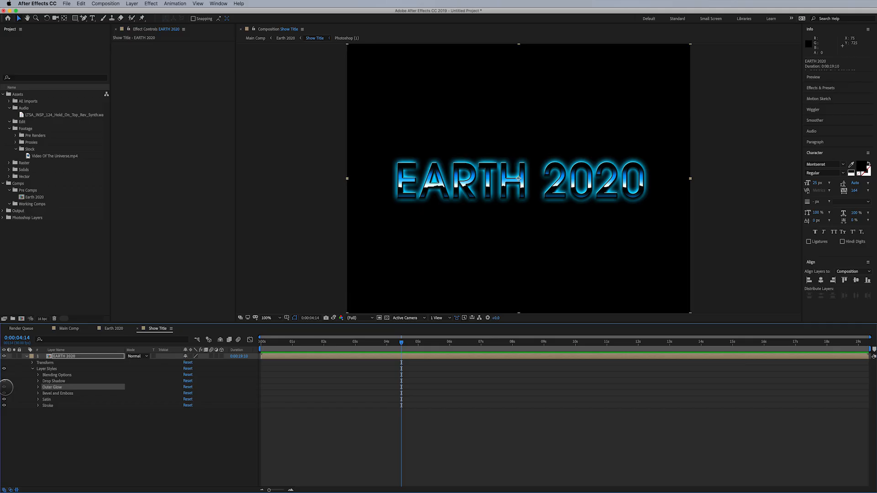
click(5, 387)
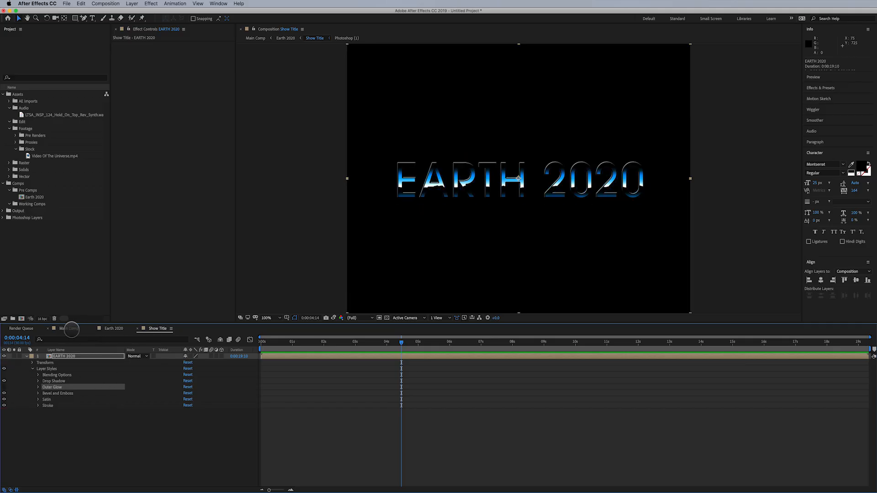
click(69, 328)
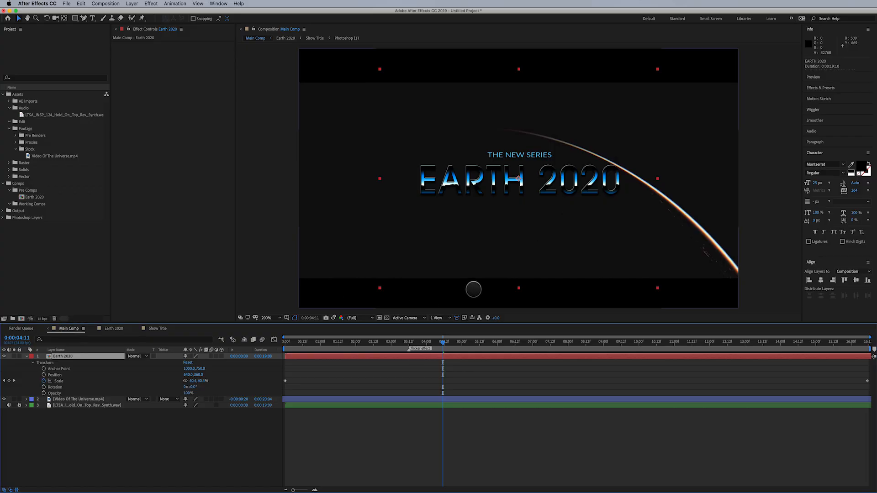
Scrub Main Comp past the flicker marker to 0:00:05:12 and return the current time to 0:00:04:00.
drag(436, 340, 478, 375)
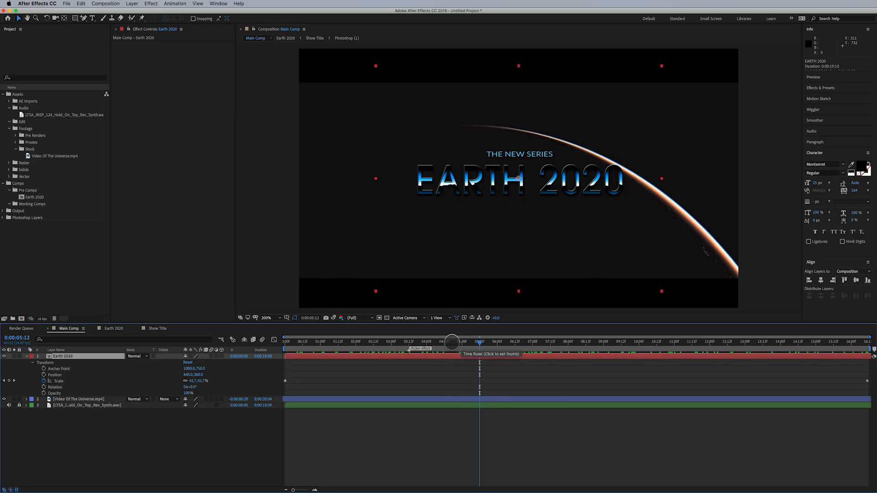
click(434, 342)
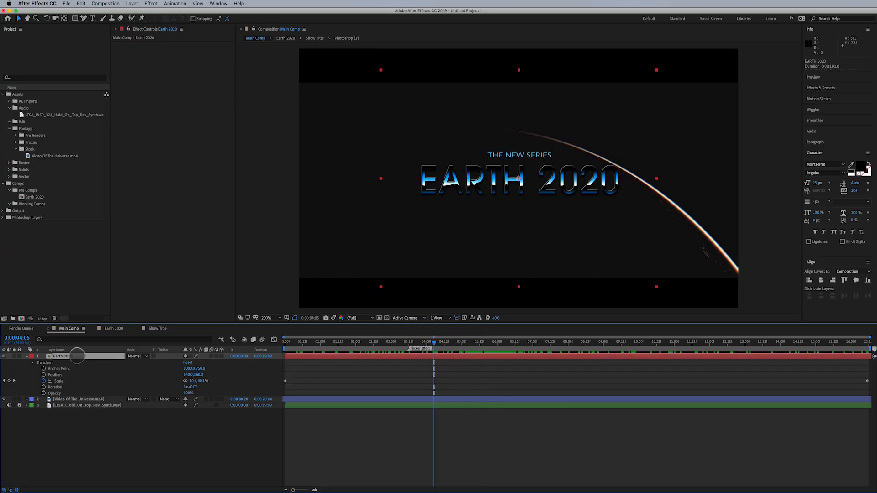
click(76, 356)
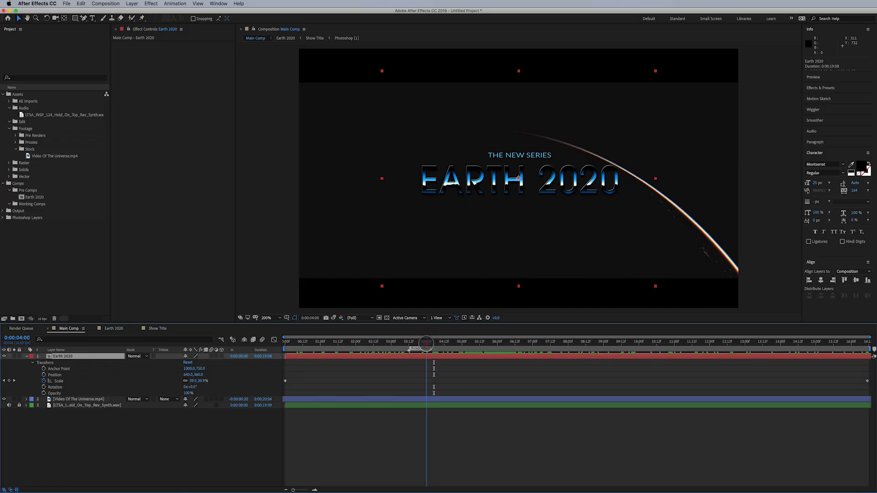
click(426, 342)
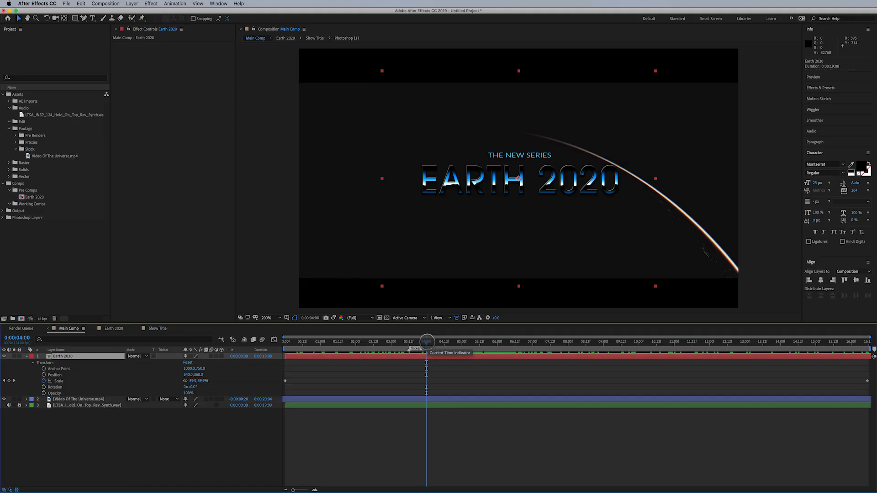
click(426, 342)
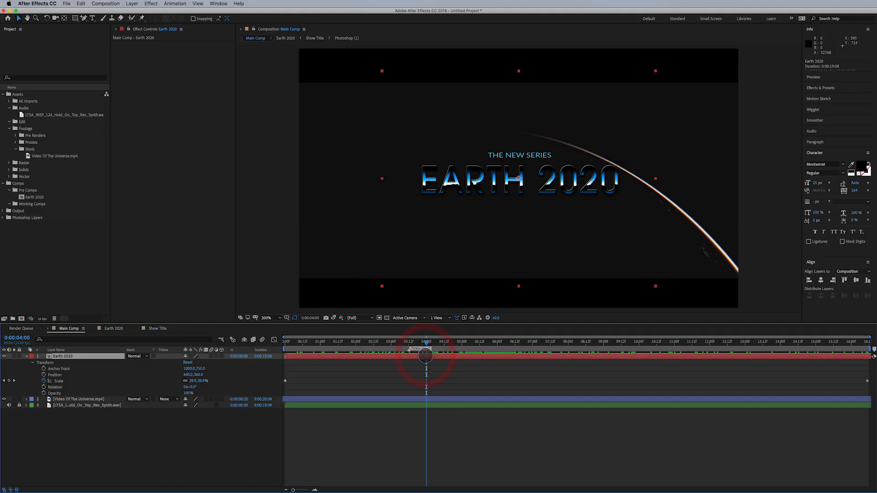
Apply the Gradient Wipe transition effect to the Earth 2020 layer in Main Comp.
click(438, 399)
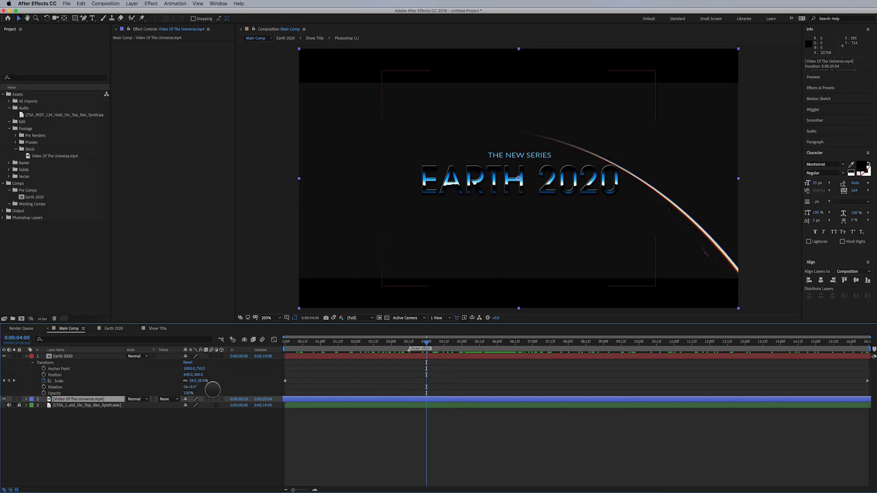
click(96, 404)
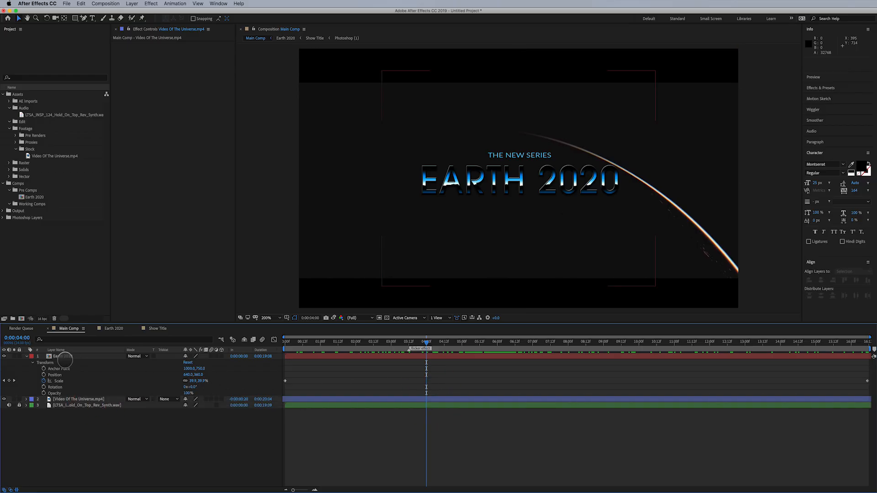
click(63, 356)
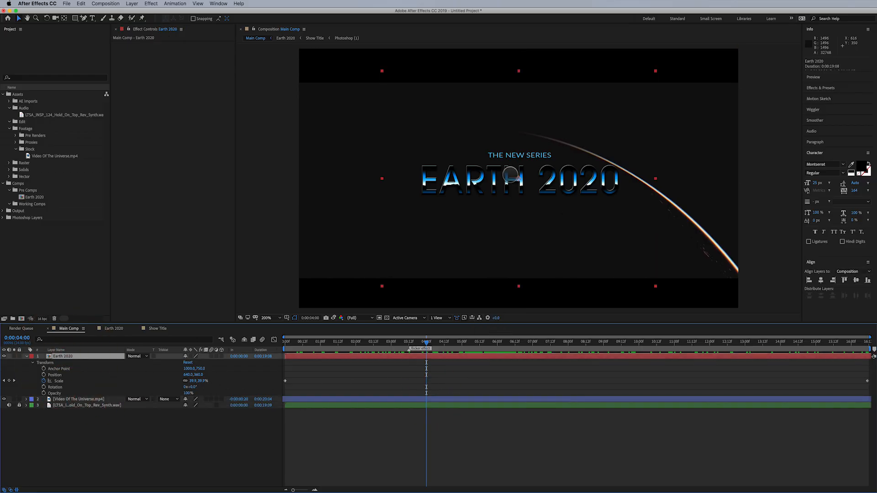
click(151, 4)
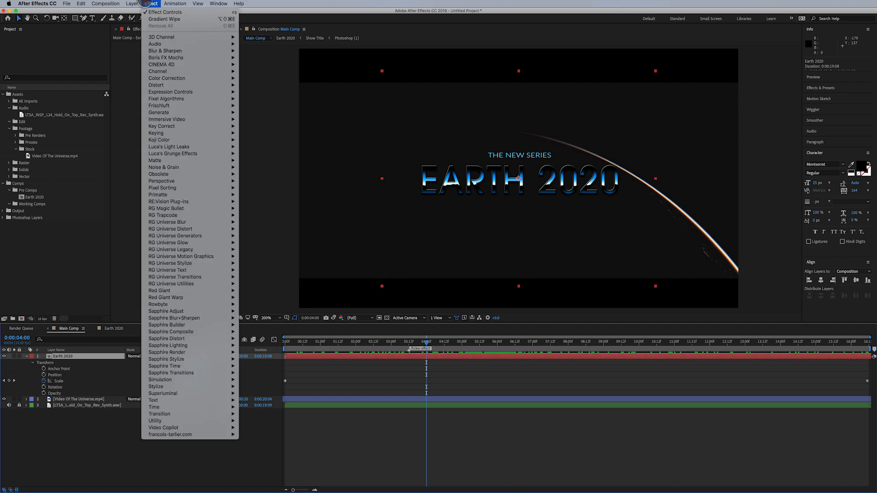
click(183, 416)
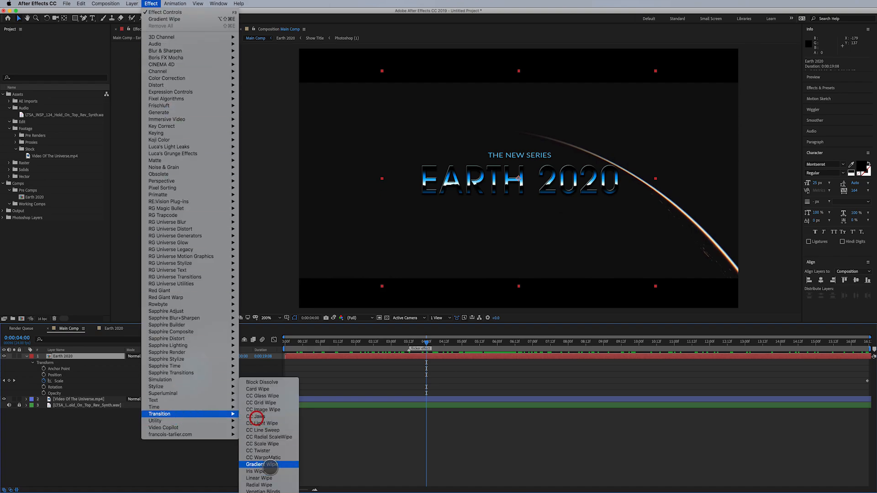
click(270, 464)
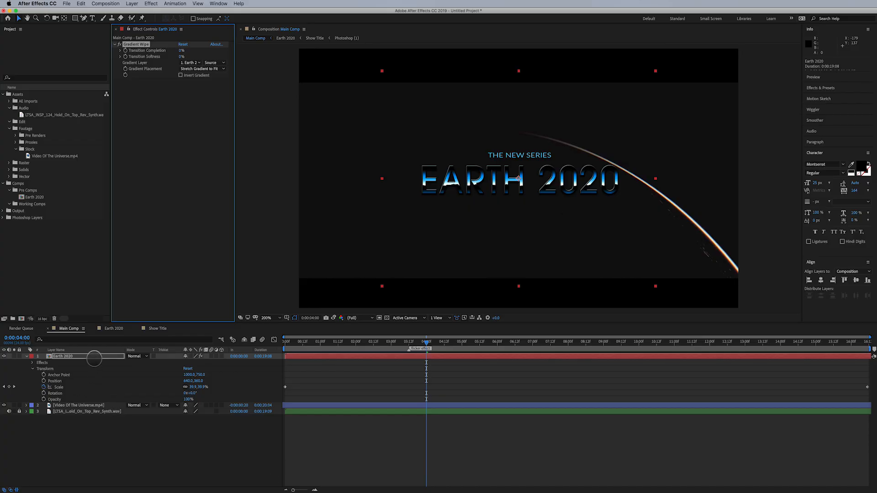
click(93, 356)
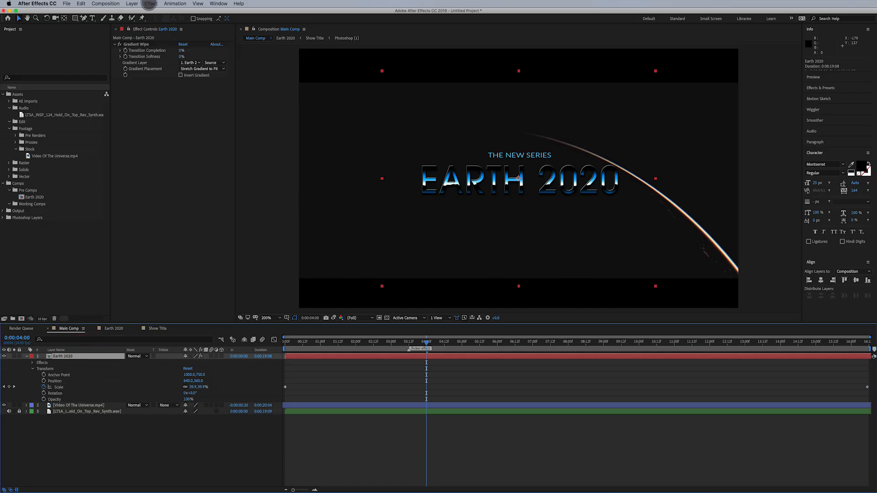
click(150, 4)
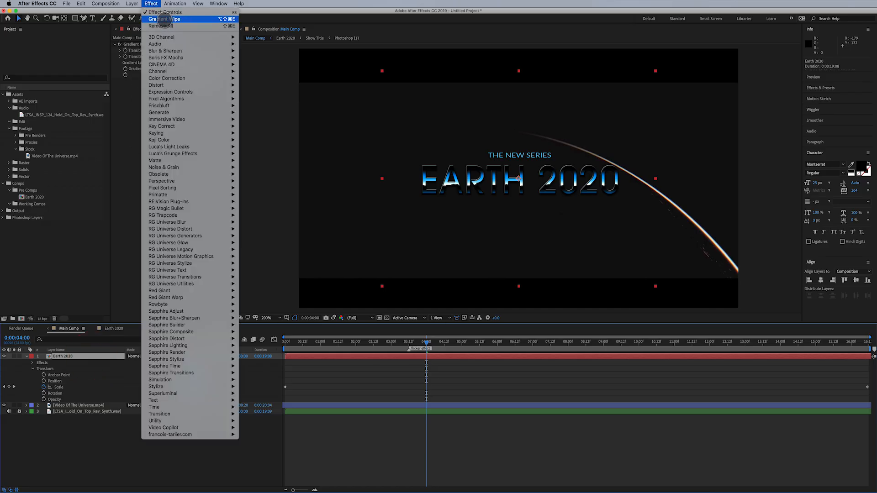
click(163, 19)
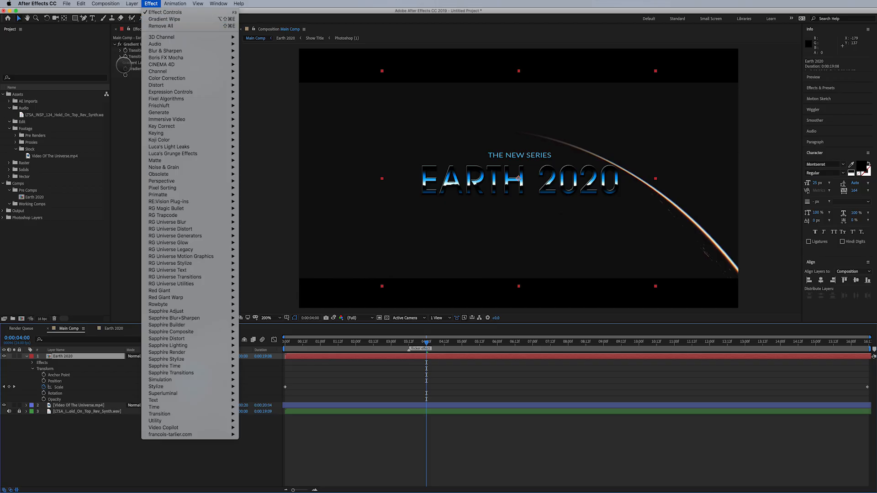
click(143, 44)
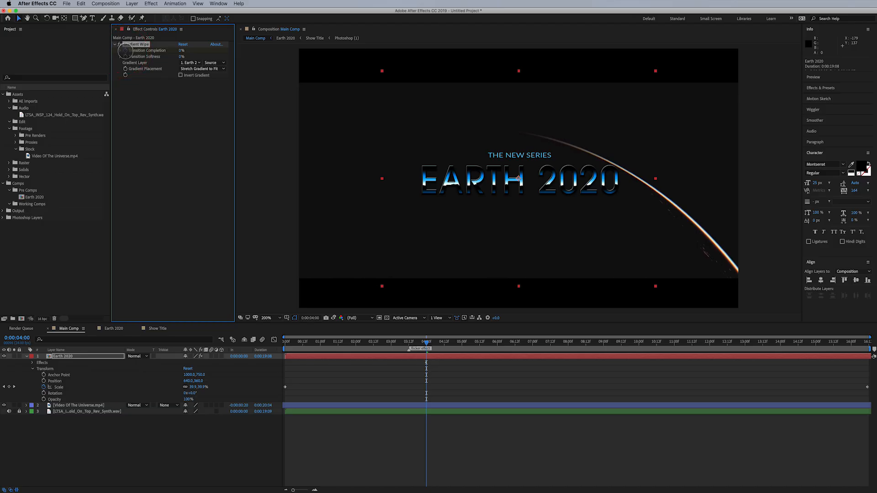
Set Gradient Wipe's Transition Softness to 100% and animate Transition Completion from 0% at 0:00:04:00 to 100% at 0:00:10:00.
drag(182, 57, 243, 58)
drag(427, 342, 639, 368)
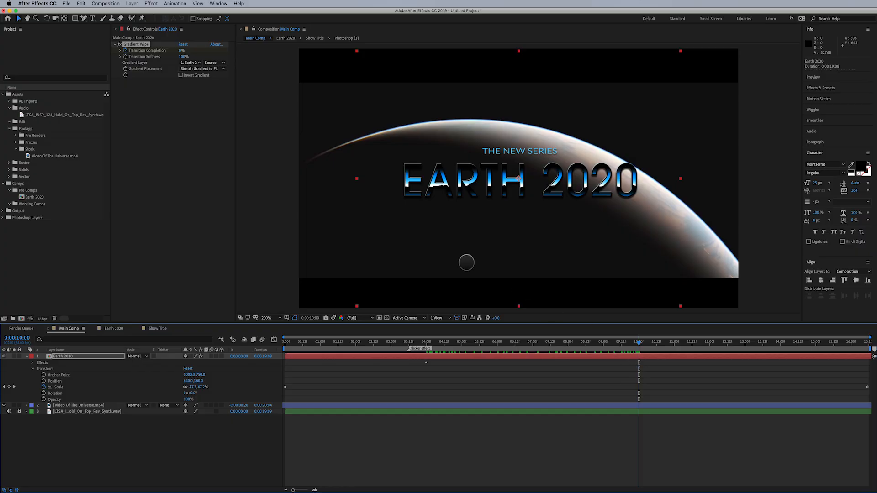
click(186, 51)
drag(186, 50, 225, 48)
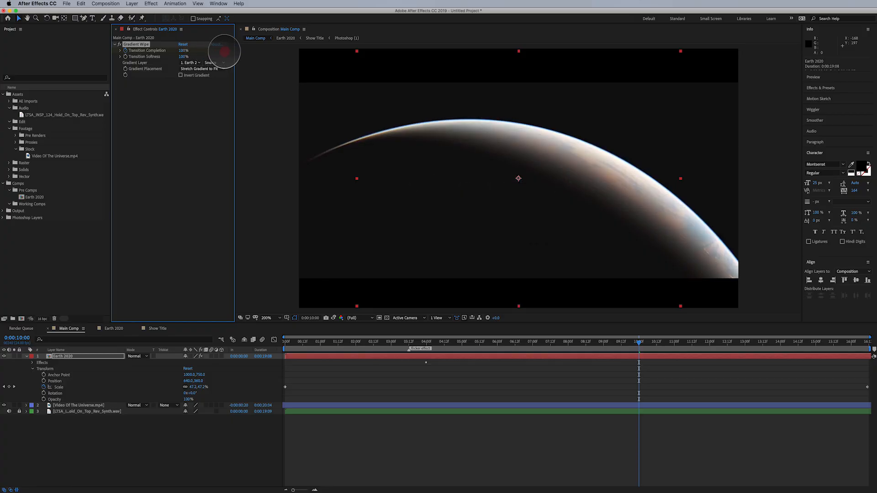
drag(628, 341, 531, 350)
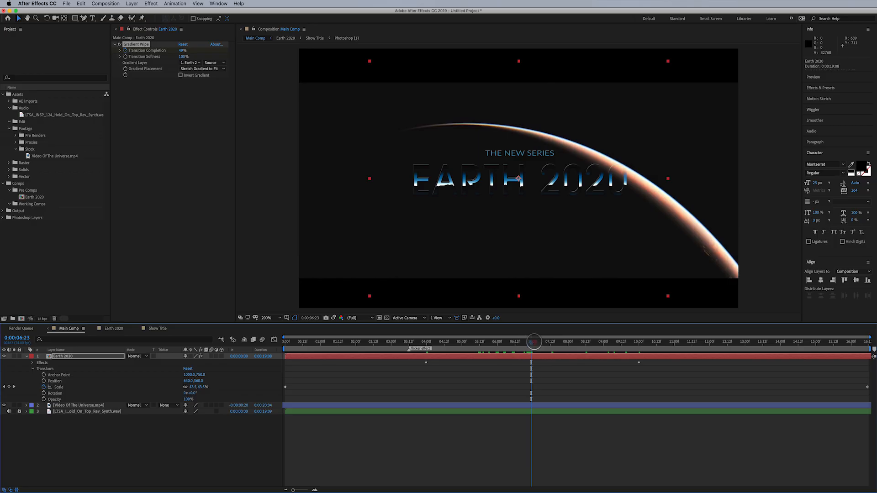
drag(533, 341, 571, 342)
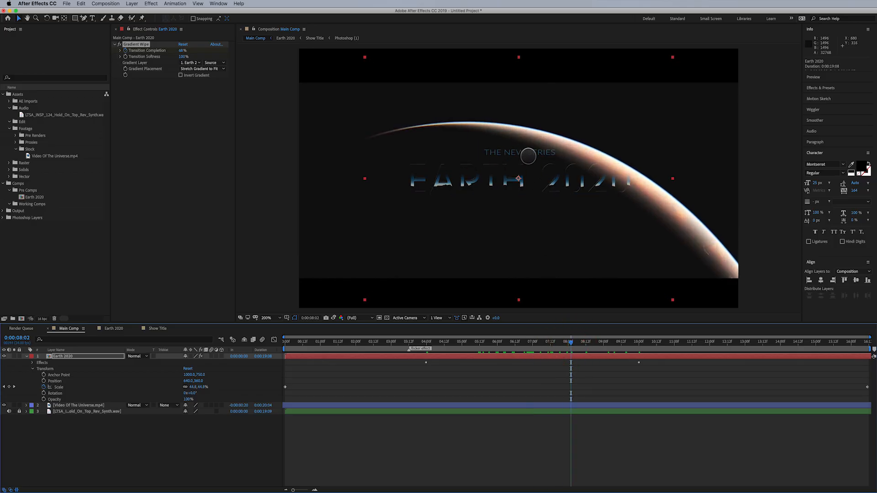
Try scaling the Show Title layer inside the Earth 2020 pre-comp to 159%, view it in Main Comp, and undo the scaling.
click(82, 356)
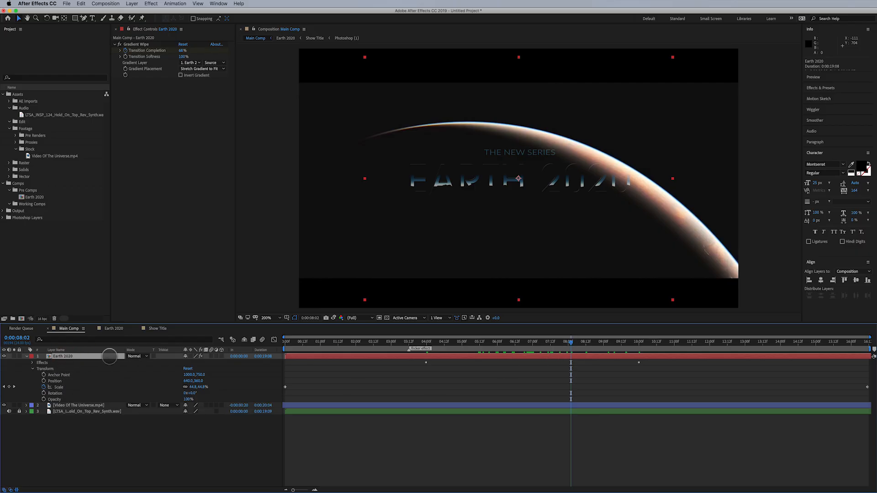
double_click(49, 356)
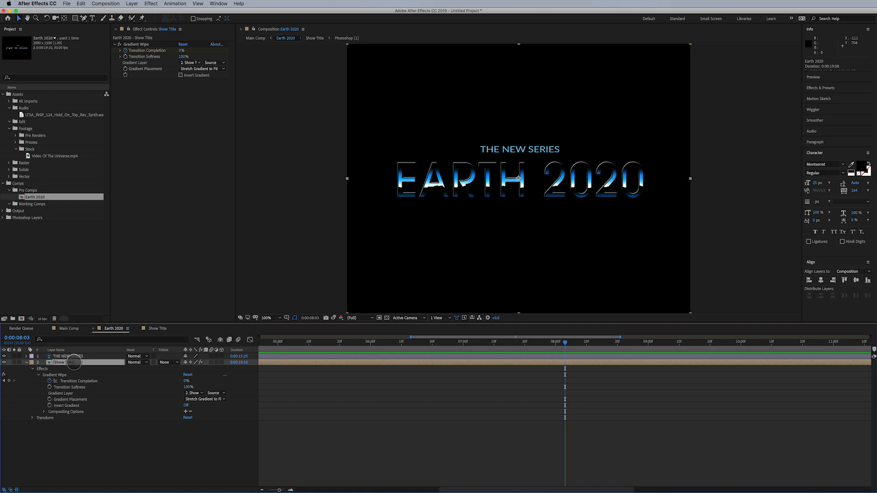
drag(565, 343, 312, 347)
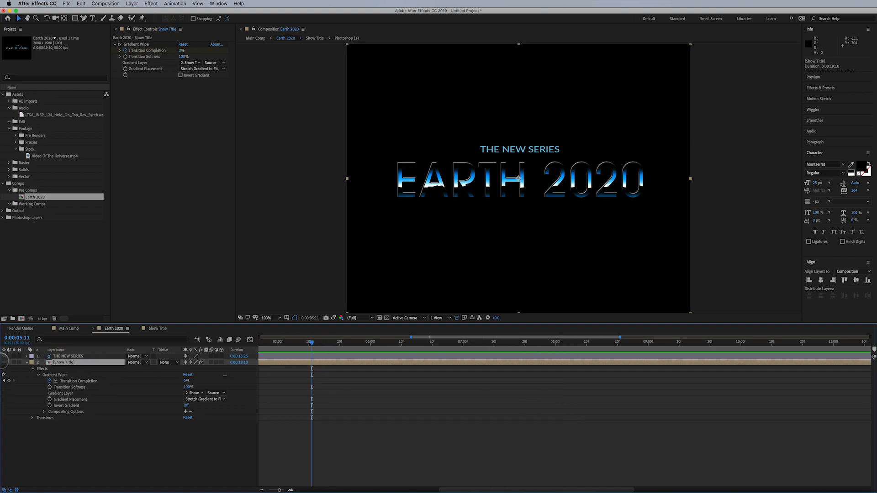
click(25, 362)
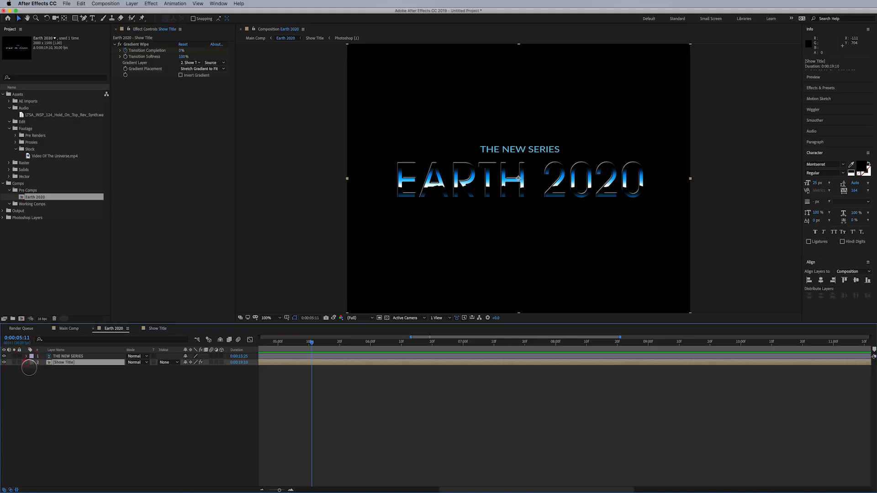
click(26, 363)
click(32, 369)
click(32, 375)
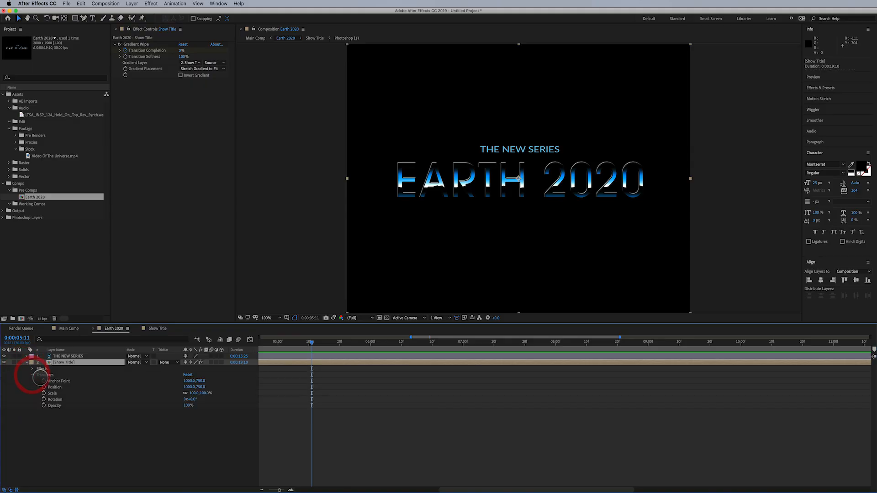
drag(192, 393, 213, 393)
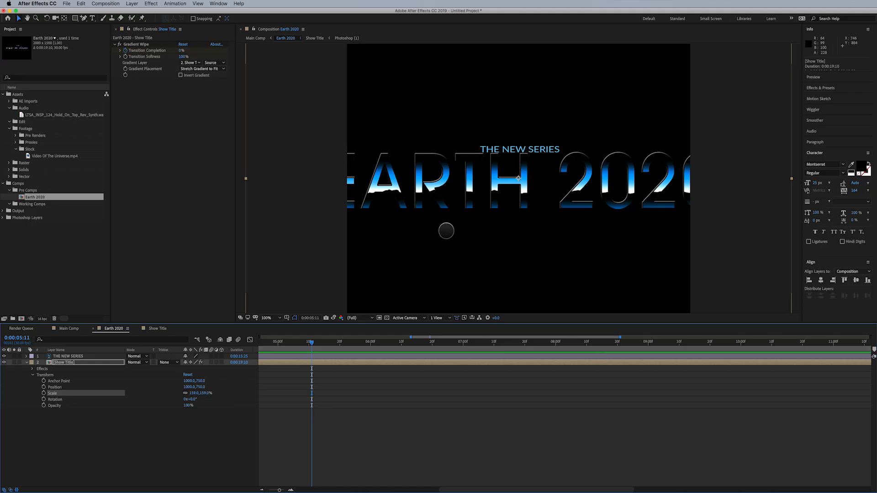
click(71, 328)
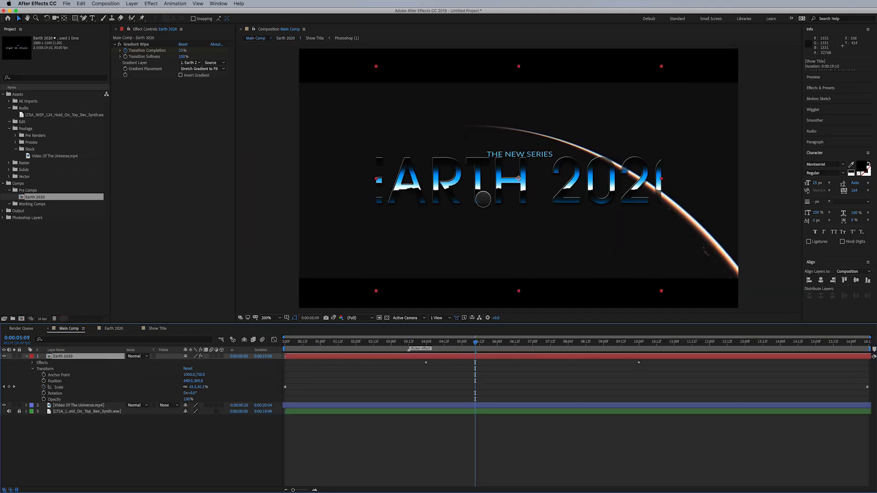
key(super+z)
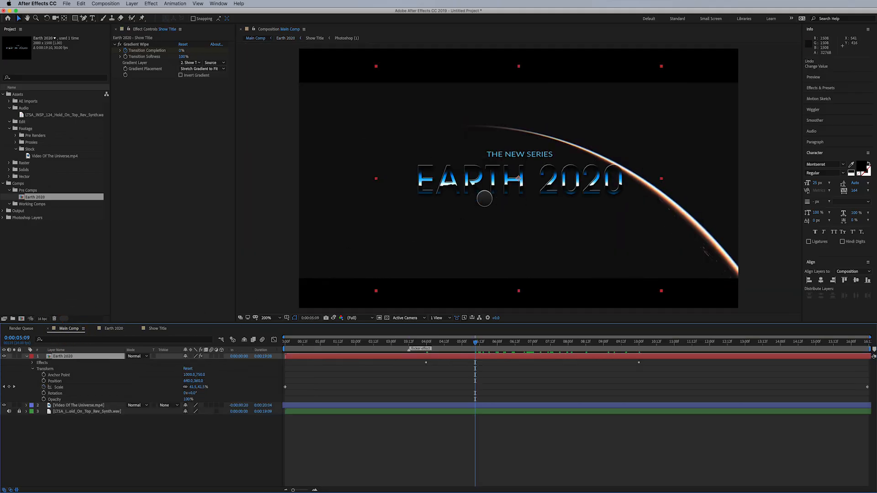
Play back Main Comp from the start, and scrub through the title's fade-out to 0:00:05:01.
drag(477, 341, 426, 357)
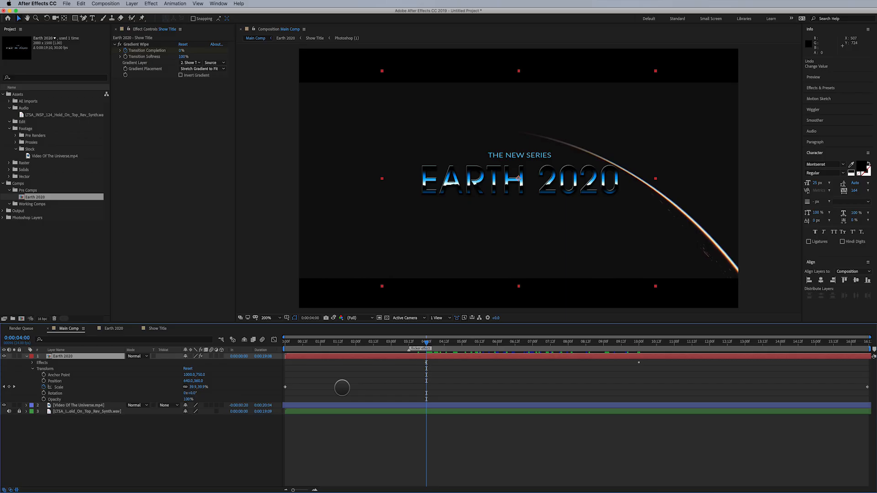
drag(427, 342, 218, 340)
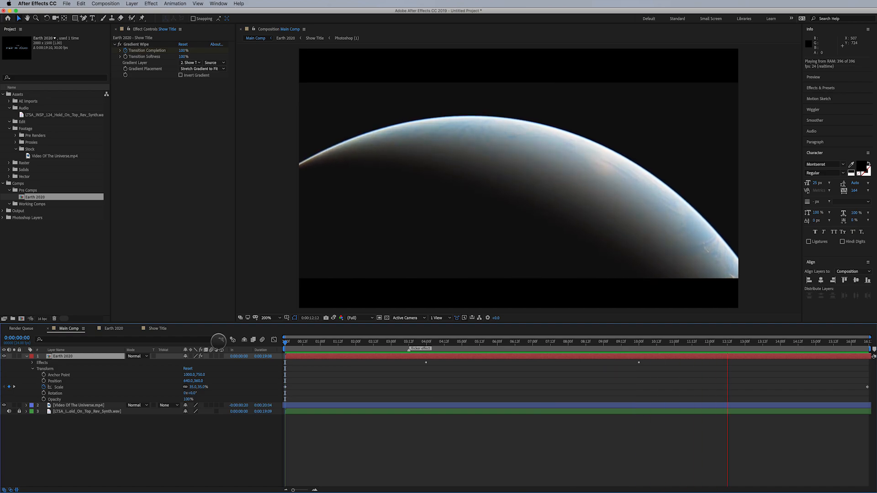
key(space)
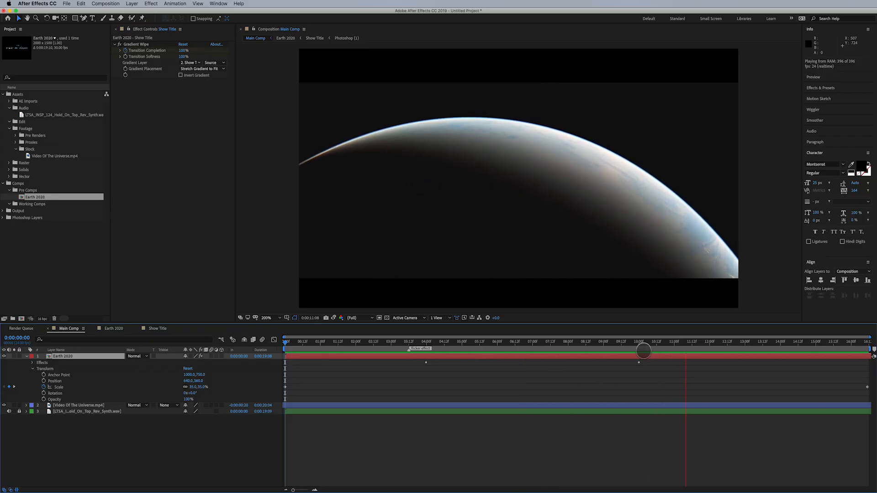
drag(639, 343, 699, 356)
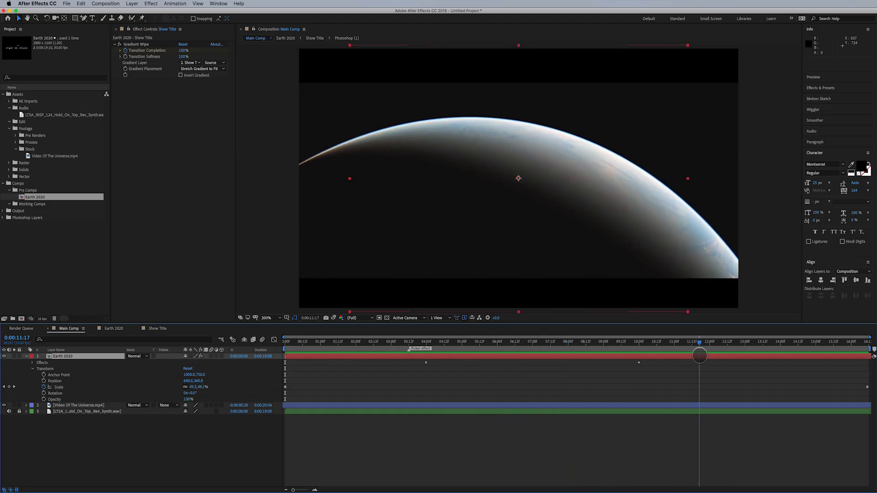
drag(639, 342, 462, 359)
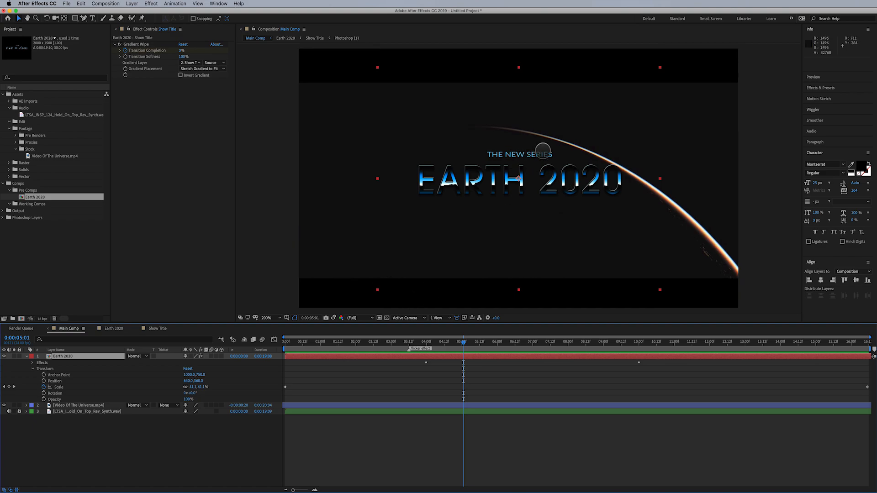
Open the Earth 2020 pre-comp and expand the layer styles of THE NEW SERIES text layer.
double_click(543, 151)
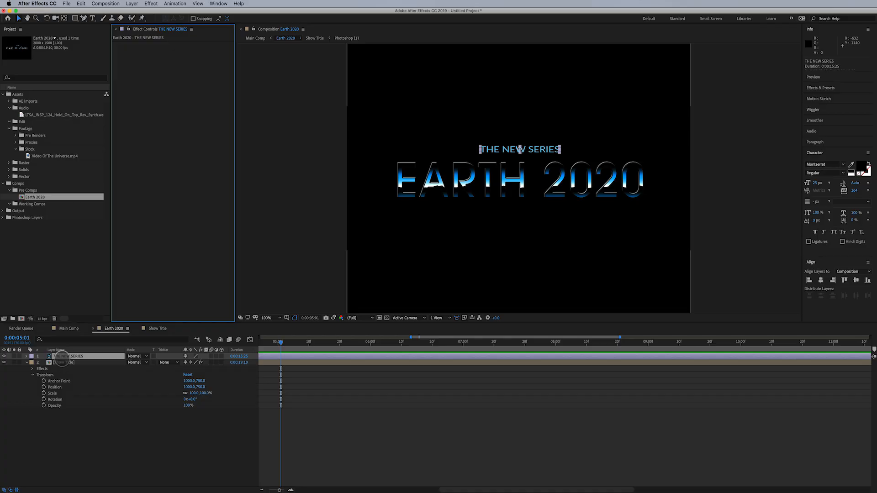
click(63, 359)
click(27, 362)
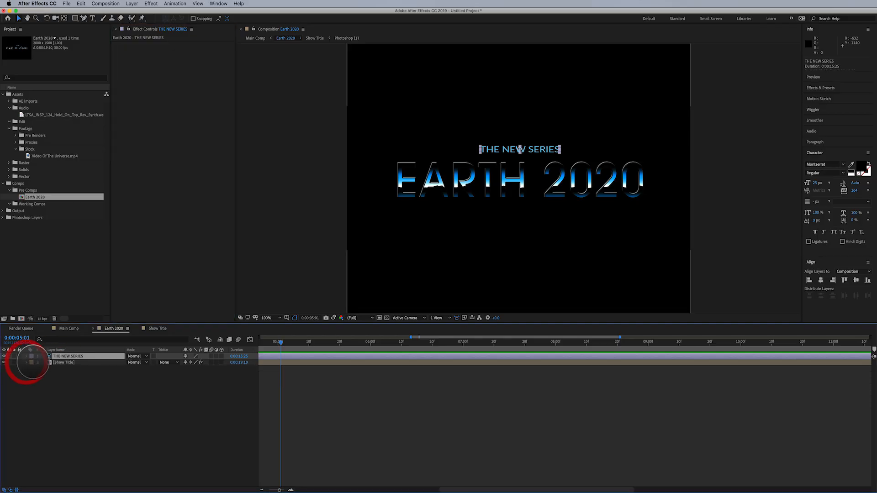
click(26, 356)
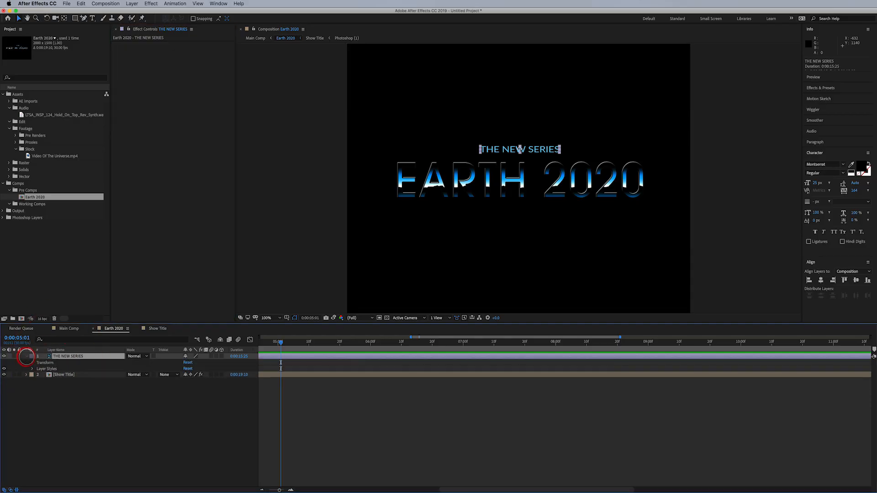
click(42, 369)
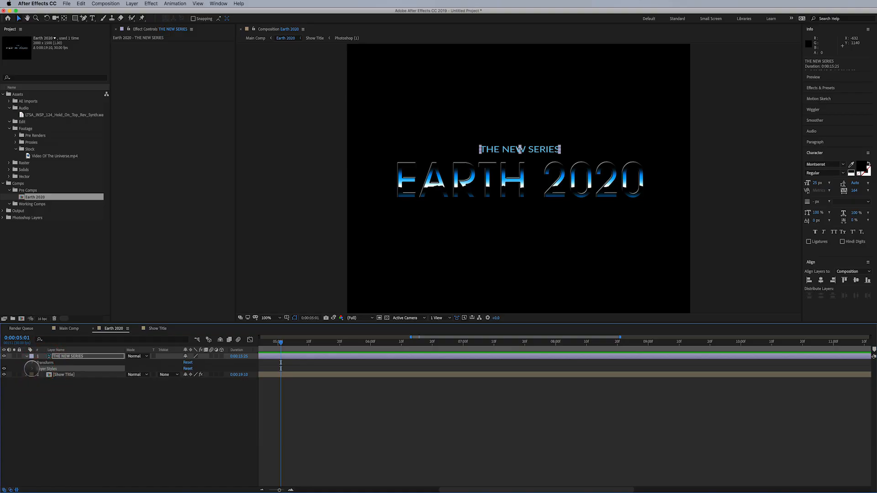
click(32, 368)
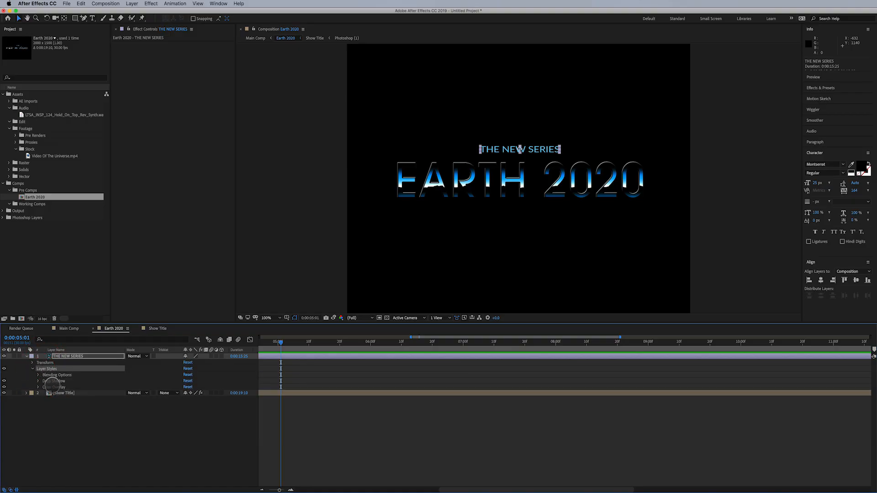
Set the Color Overlay color of THE NEW SERIES layer to white.
click(51, 387)
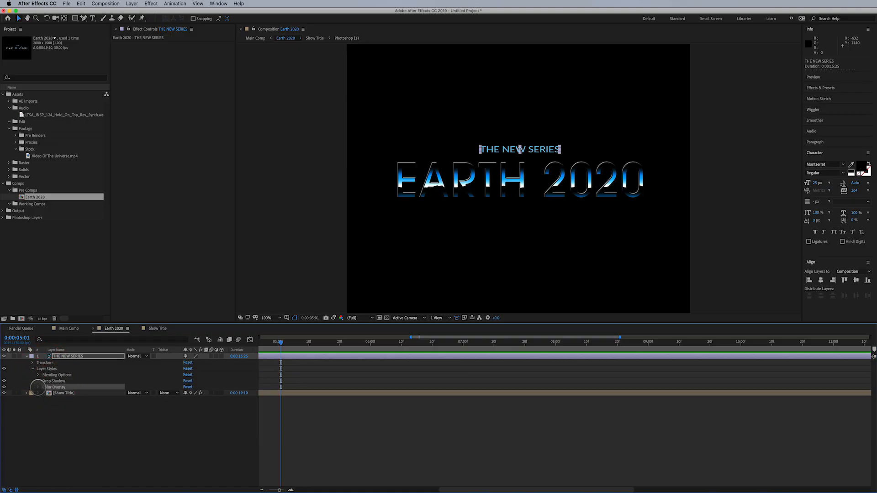
click(38, 387)
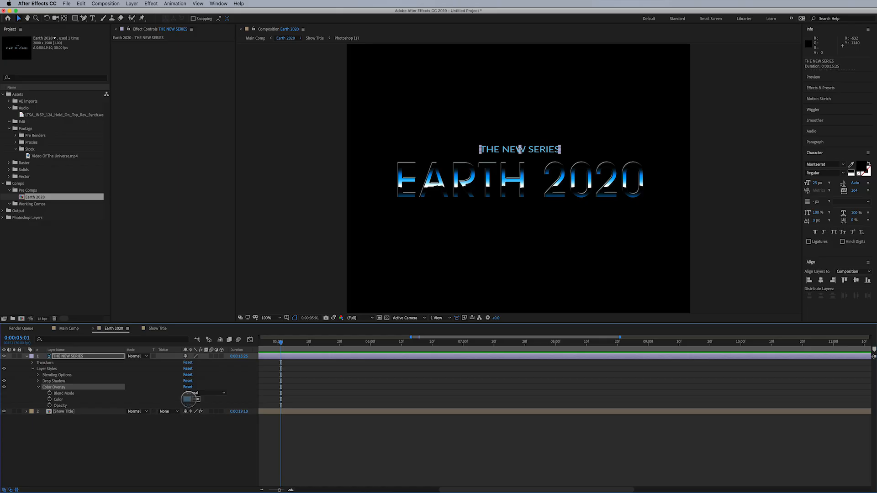
click(188, 399)
click(442, 244)
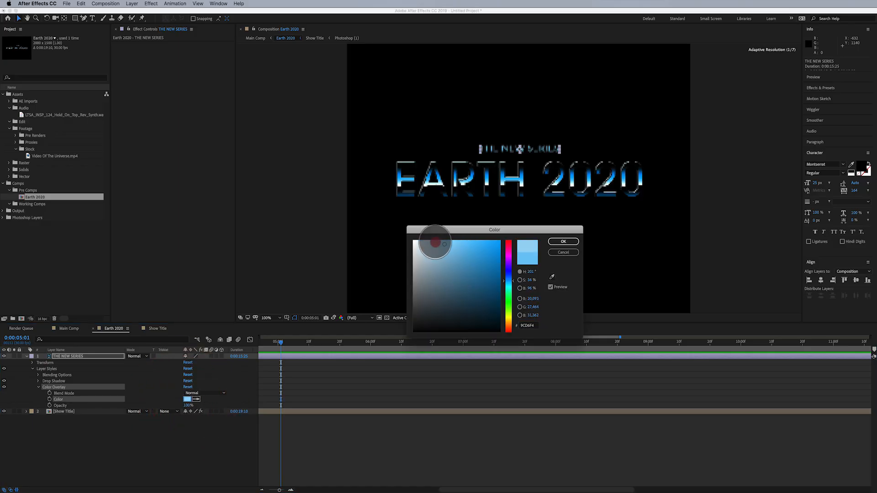
drag(434, 242, 408, 239)
click(553, 241)
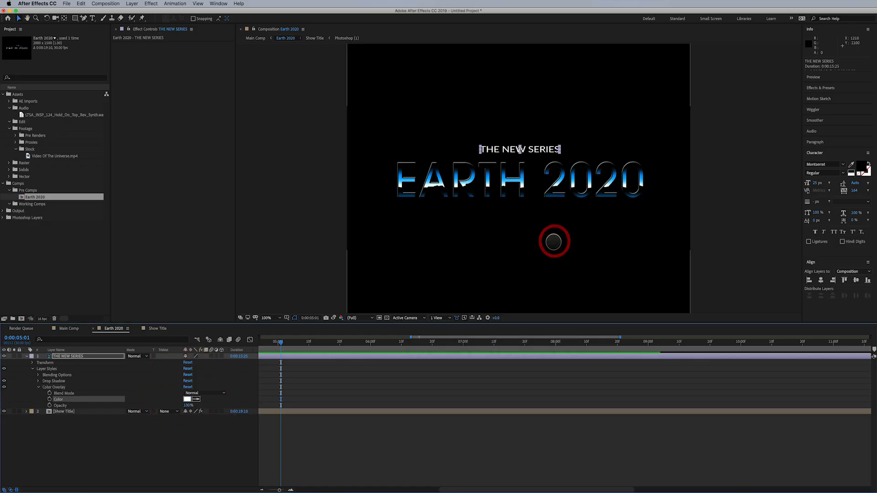
click(510, 386)
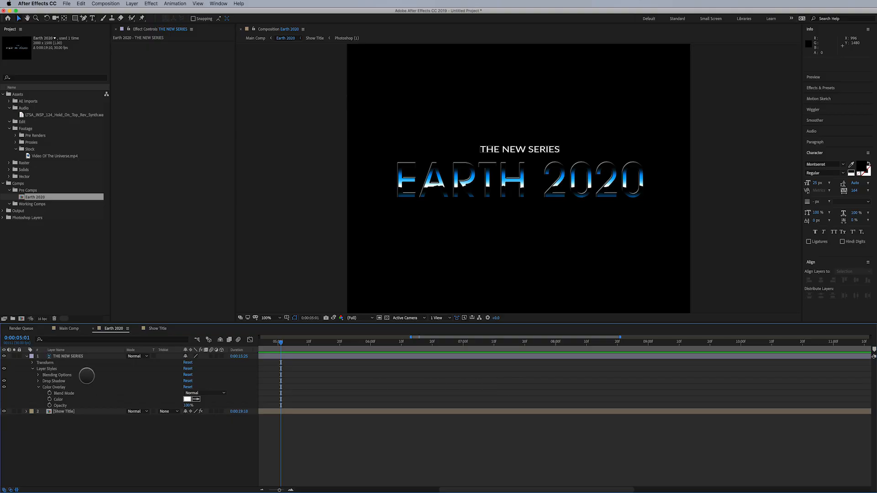
click(62, 356)
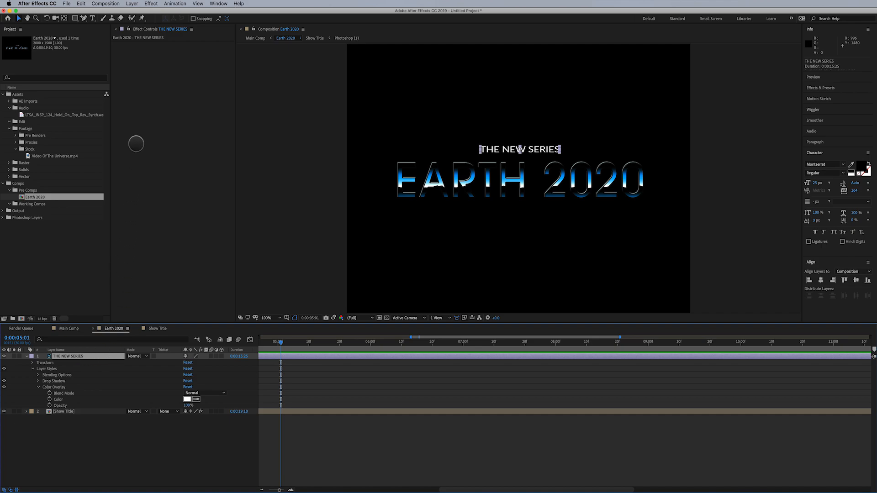
click(132, 3)
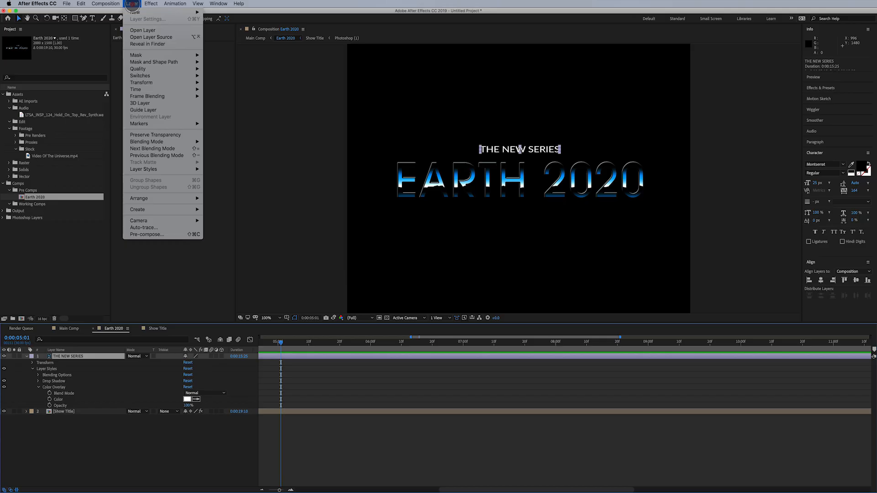
mouse_move(153, 170)
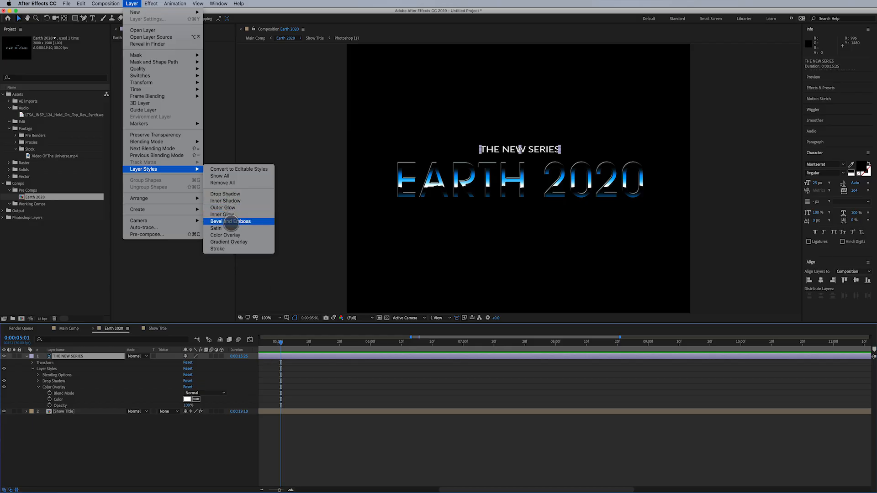
click(296, 381)
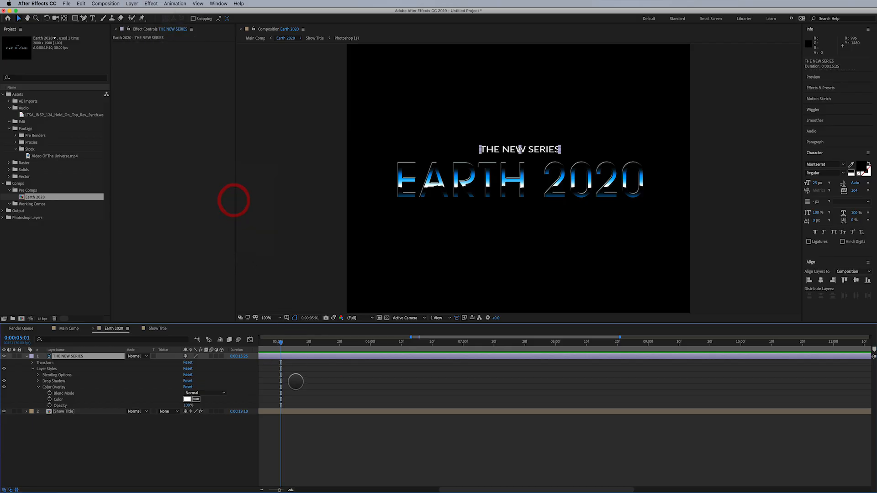
click(293, 377)
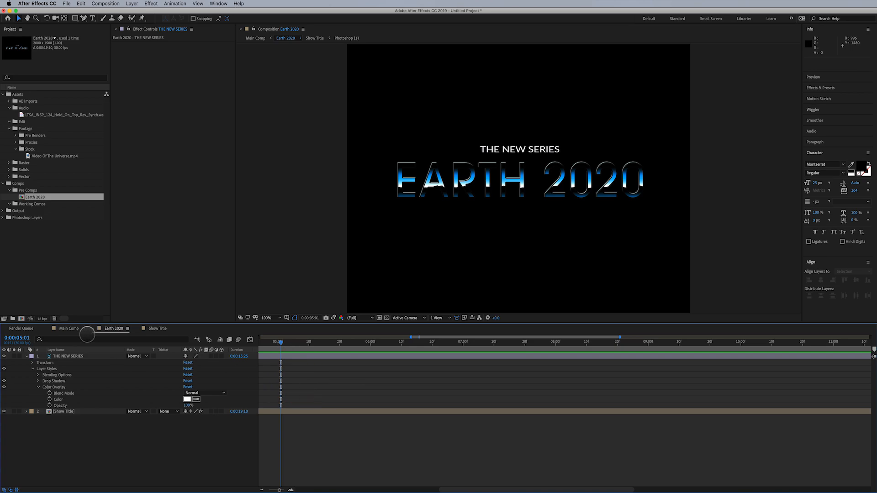
Apply the Tritone effect to Video Of The Universe.mp4 in Main Comp at 0:00:09:23, and toggle it off.
click(68, 329)
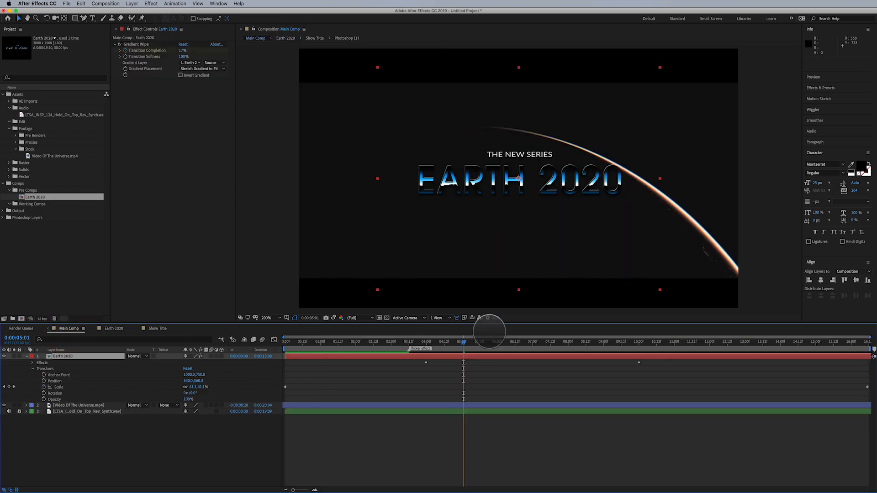
drag(458, 343, 637, 354)
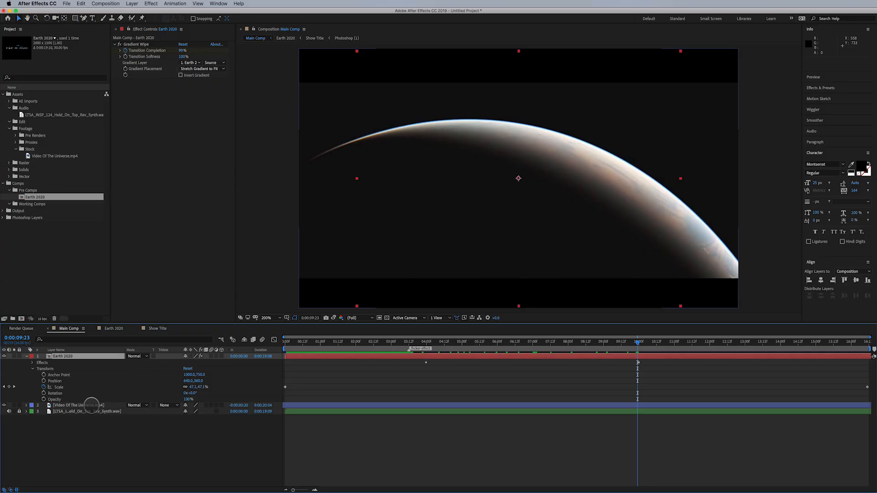
click(90, 405)
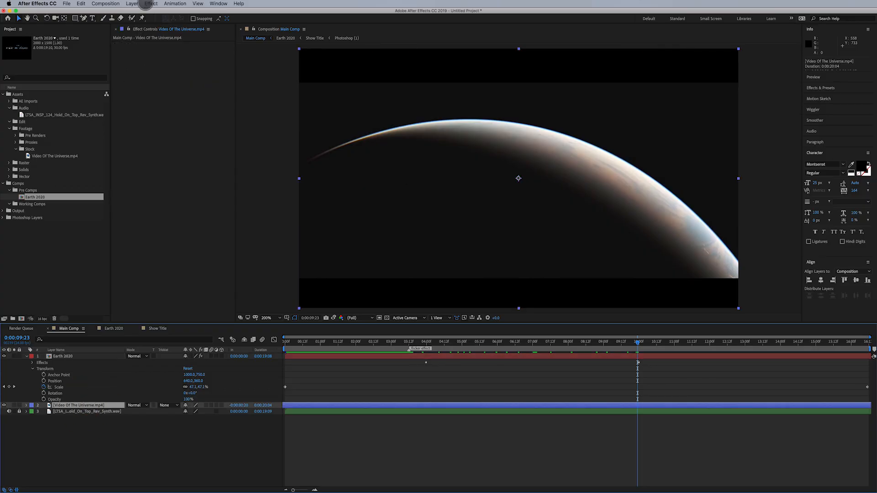
click(150, 3)
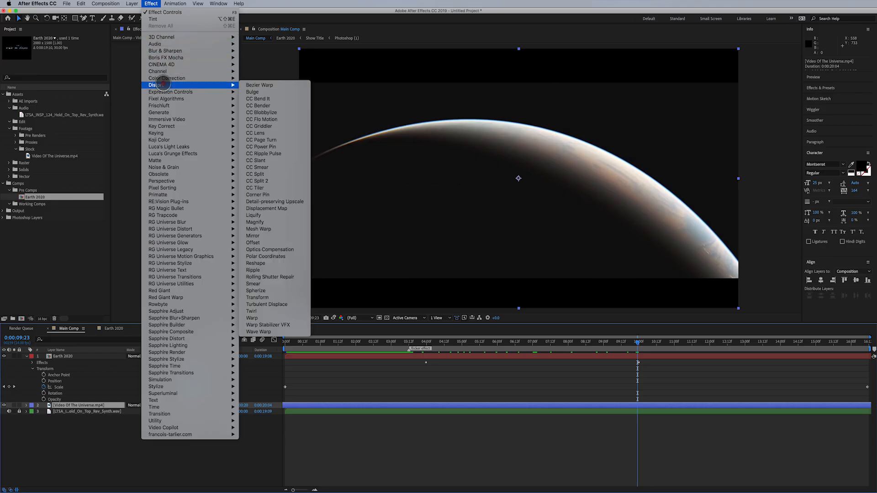
mouse_move(197, 79)
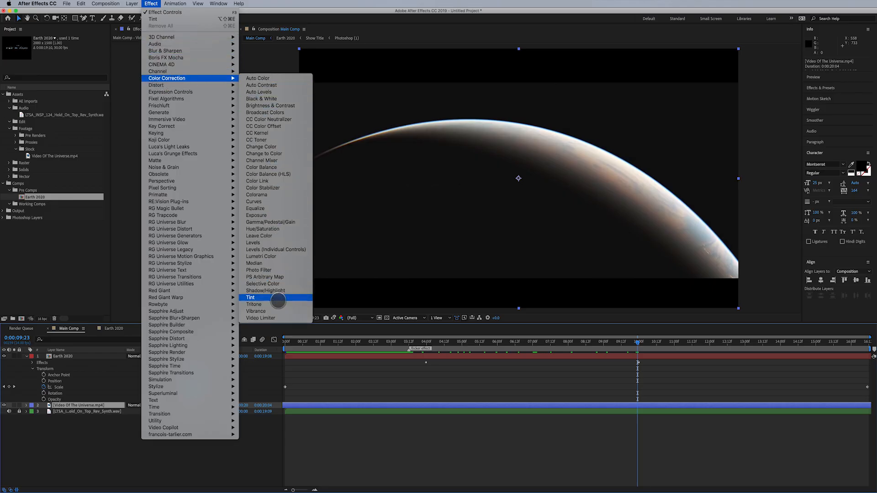
click(254, 304)
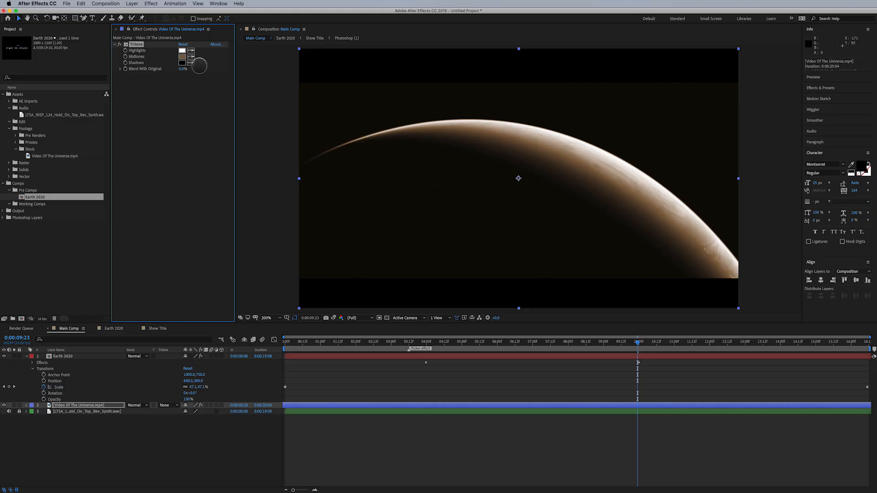
click(119, 45)
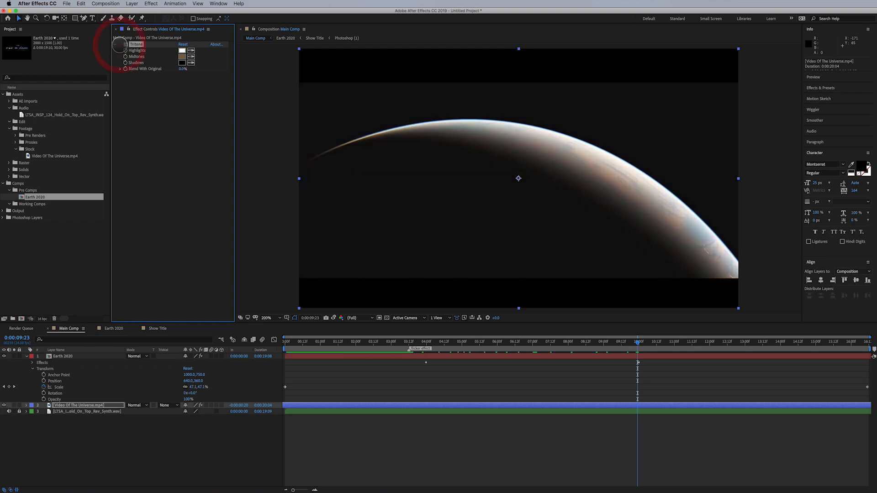
Set Tritone's Midtones to the blue sampled from the E of EARTH 2020, and re-enable the effect to check it up to 0:00:11:03.
drag(514, 345, 433, 343)
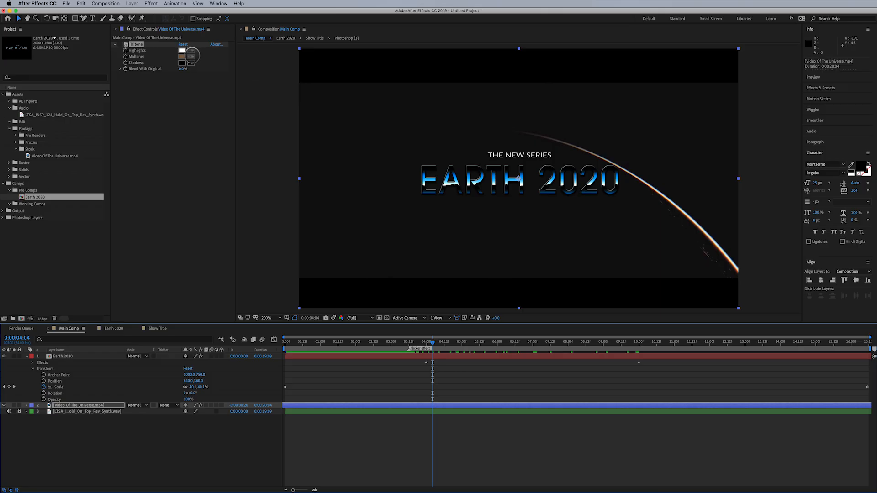
click(191, 55)
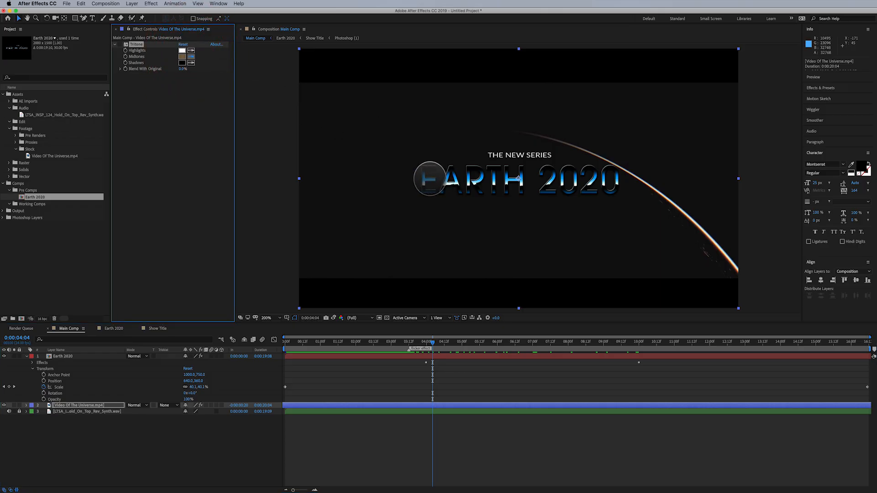
click(421, 176)
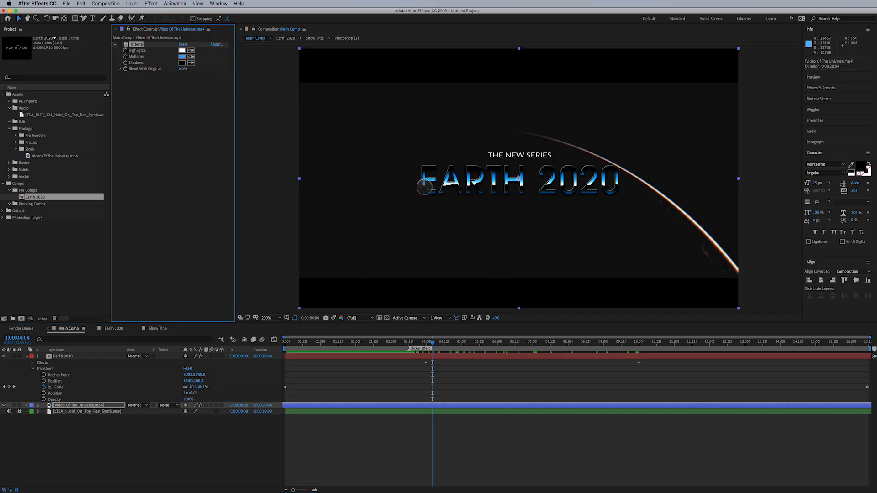
drag(491, 339, 678, 342)
click(119, 45)
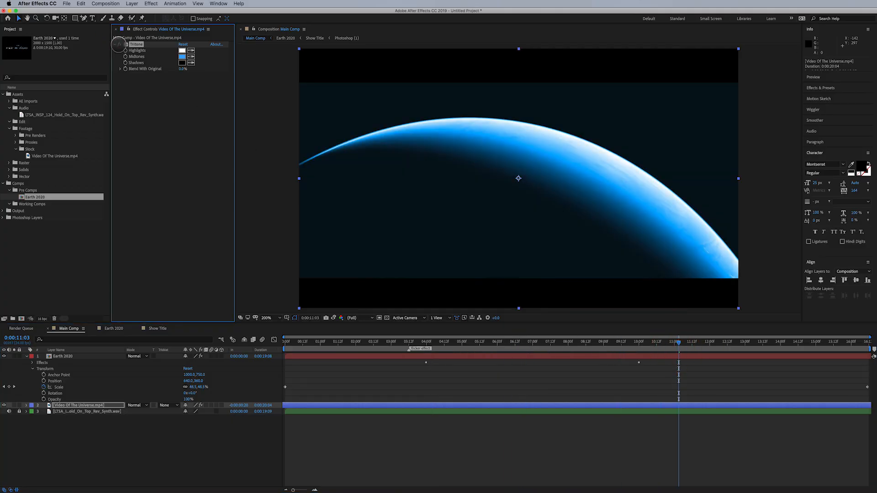
drag(577, 342, 476, 346)
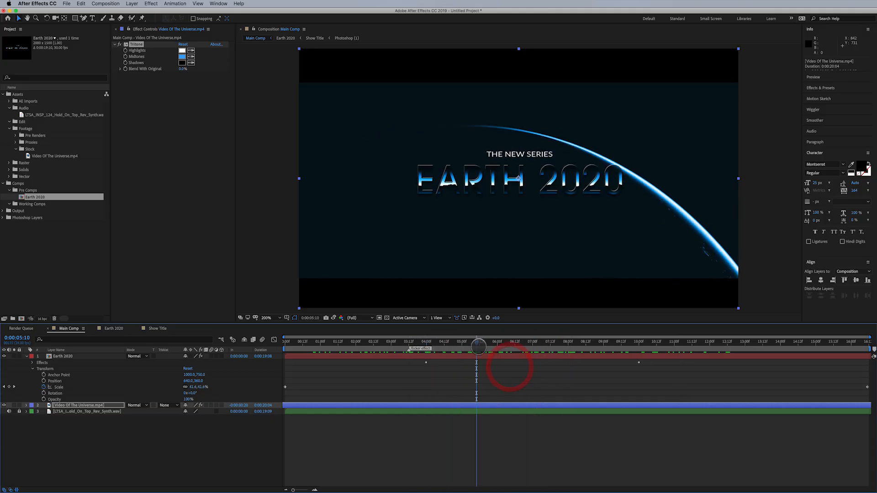
Add the Tint effect to Video Of The Universe.mp4 and disable Tritone.
click(151, 3)
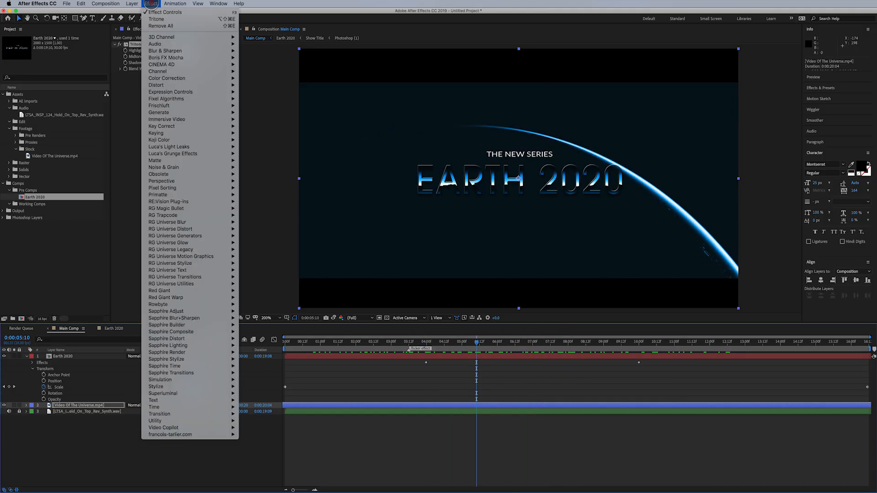
mouse_move(178, 78)
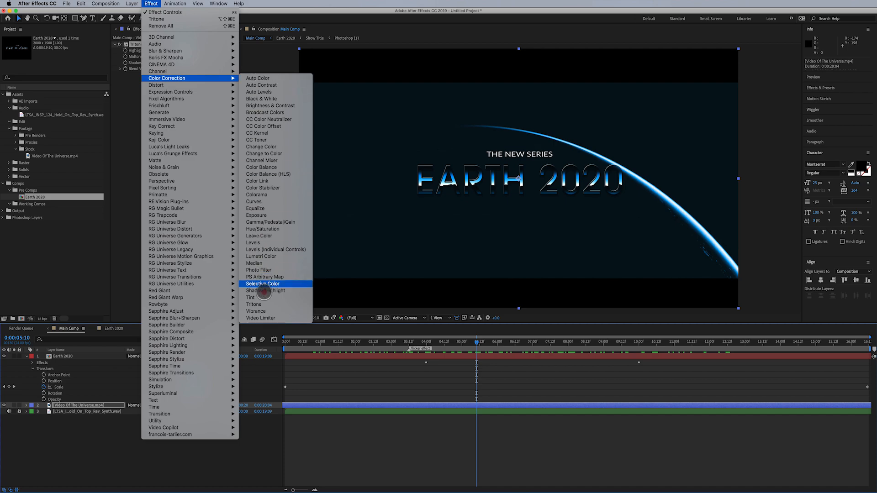
click(260, 298)
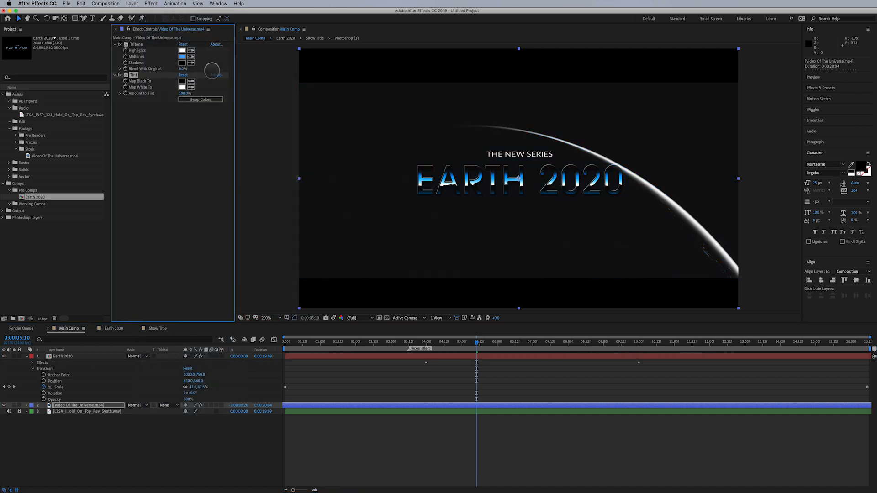
click(119, 44)
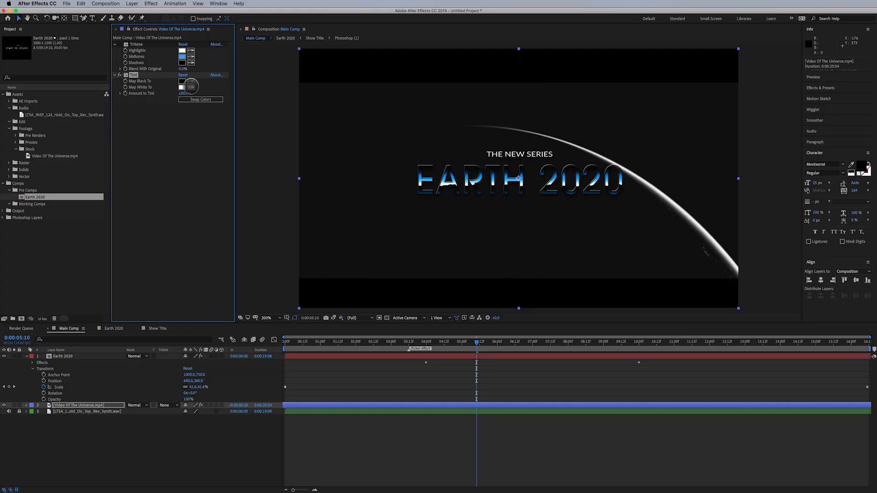
Set Tint's Map White To to the blue sampled from Tritone's Midtones swatch, and take a snapshot of the frame.
click(191, 87)
click(183, 57)
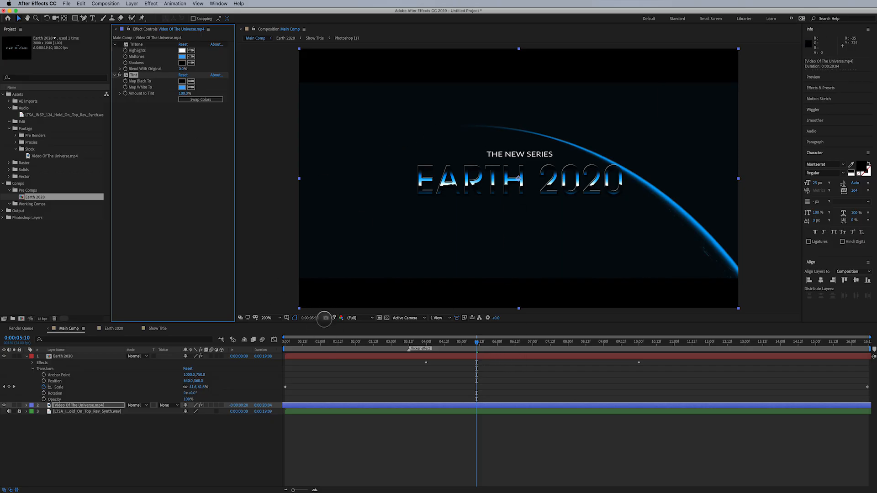
click(325, 318)
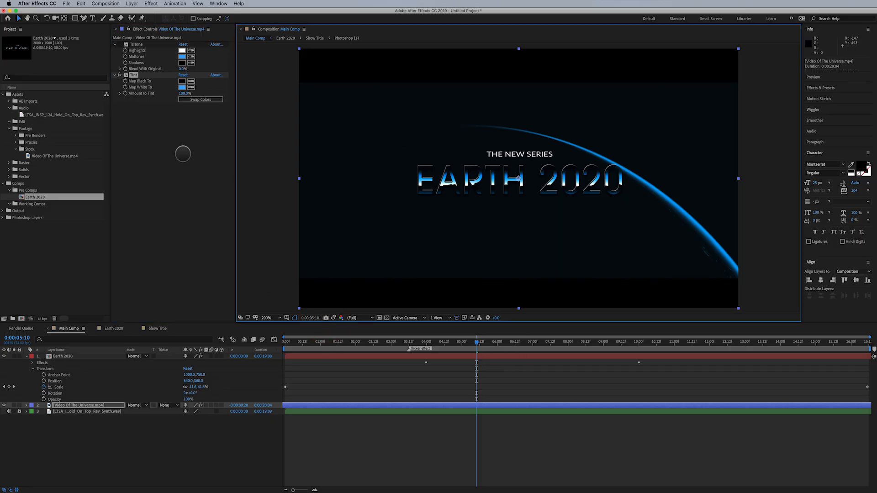
Disable Tint and re-enable Tritone on the video layer.
click(119, 75)
click(117, 46)
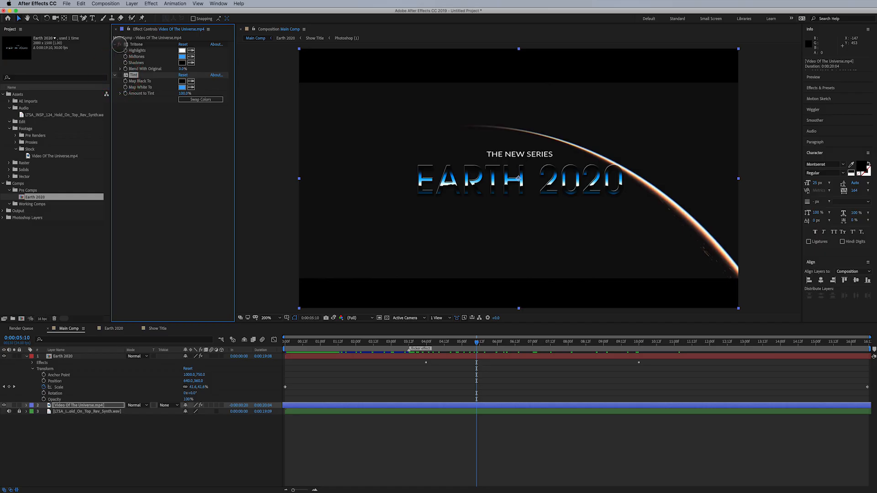
click(119, 45)
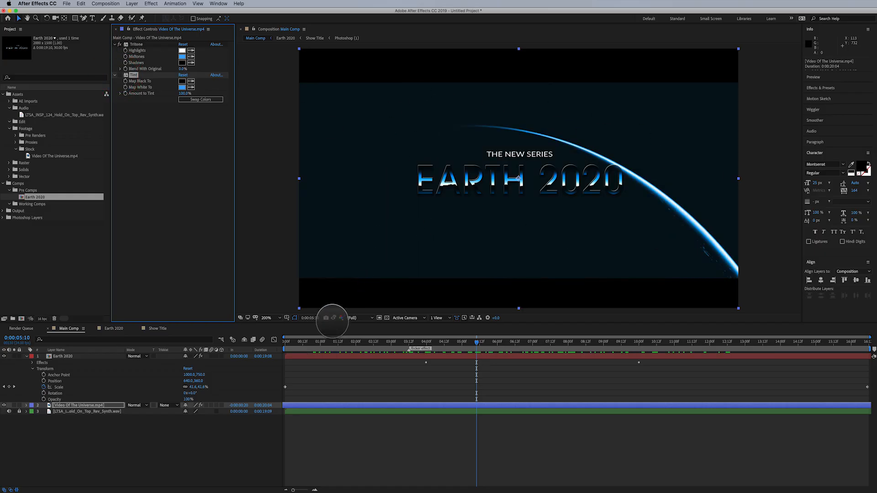
Compare the stored Tint snapshot with the current Tritone frame several times.
click(333, 318)
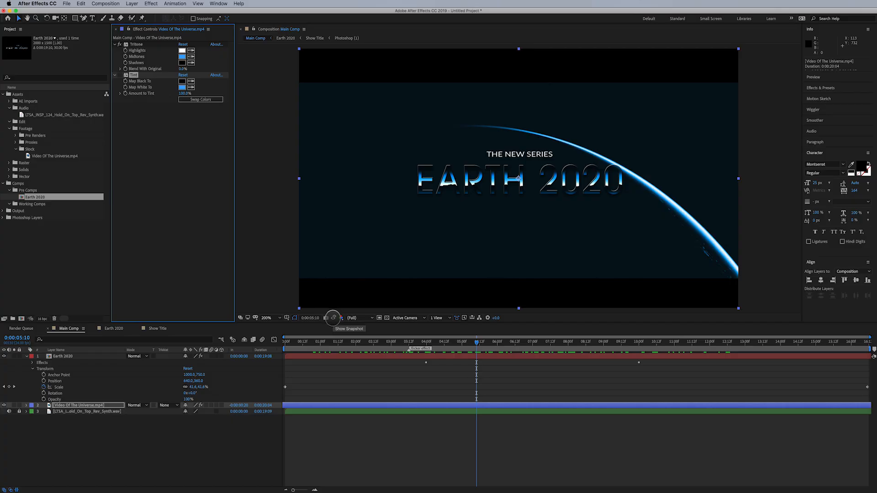
click(333, 317)
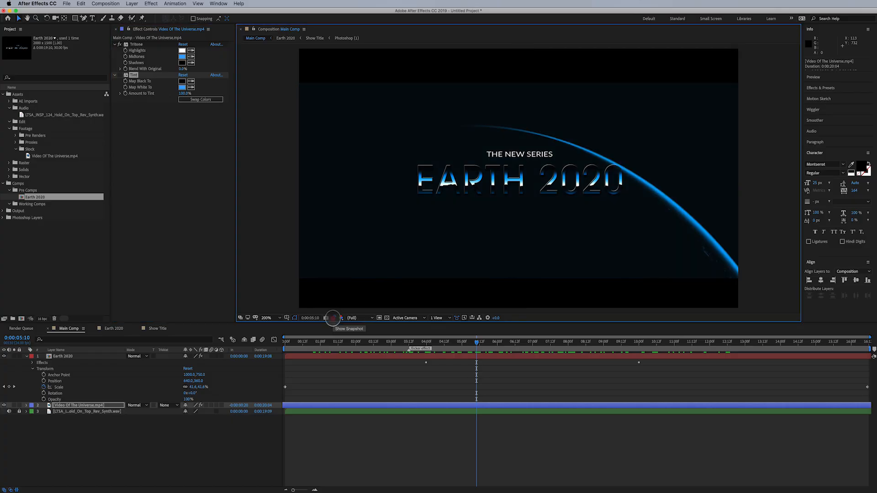
click(333, 318)
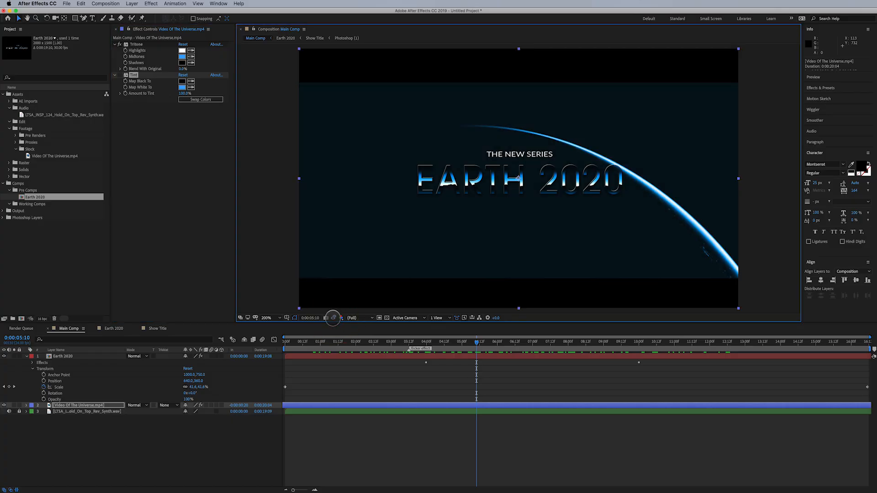
click(333, 318)
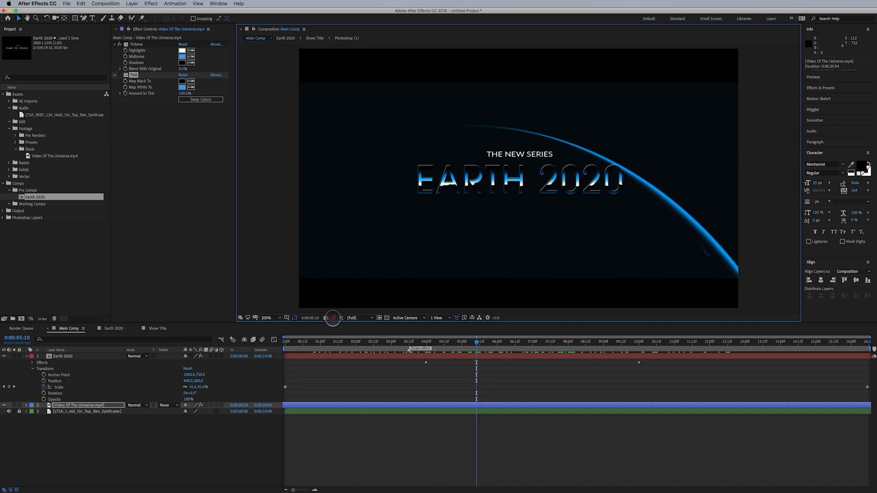
click(333, 318)
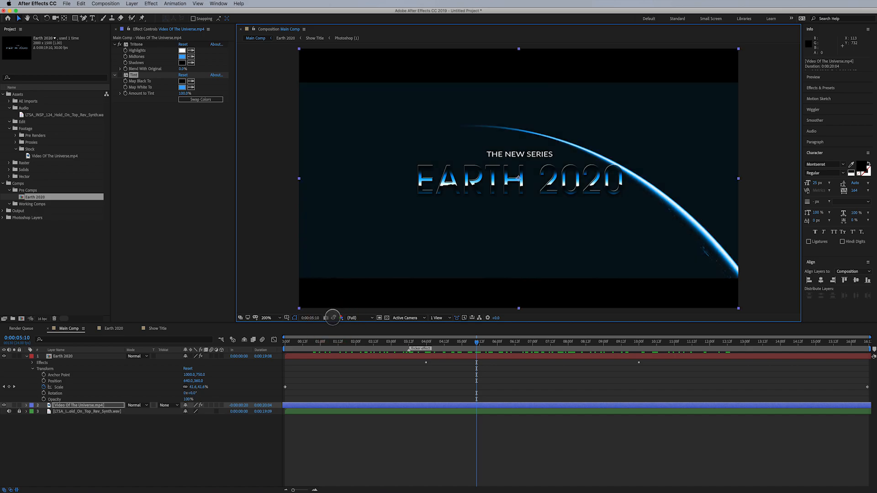
Disable Tritone and enable Tint on the video layer, and move the current time to 0:00:03:12.
click(119, 44)
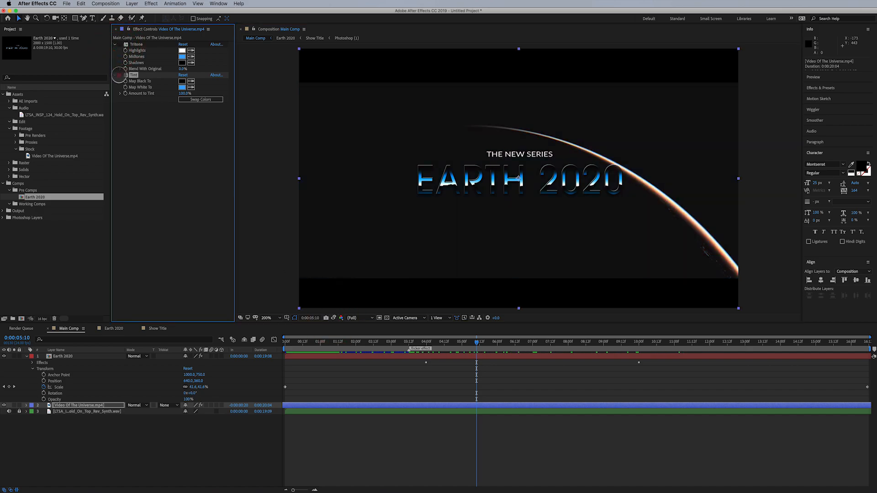
click(119, 75)
drag(491, 345, 405, 381)
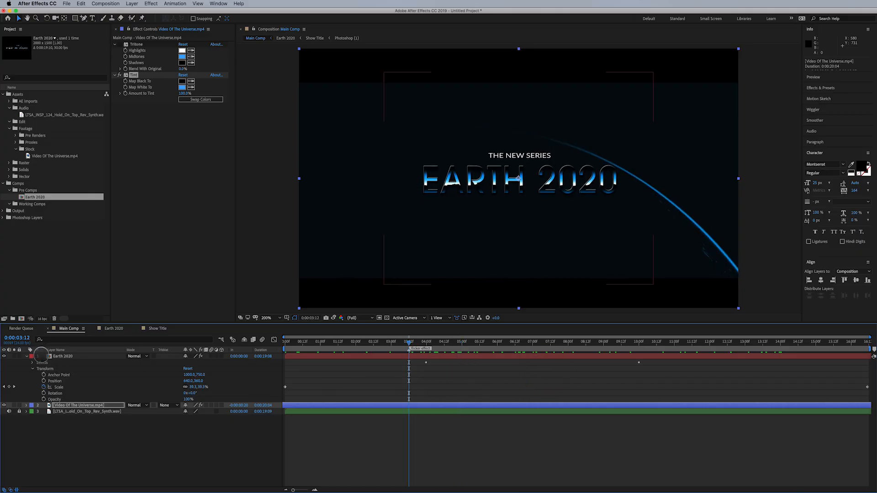
Collapse the Earth 2020 layer's properties and create a new adjustment layer above it in Main Comp.
click(27, 356)
click(57, 356)
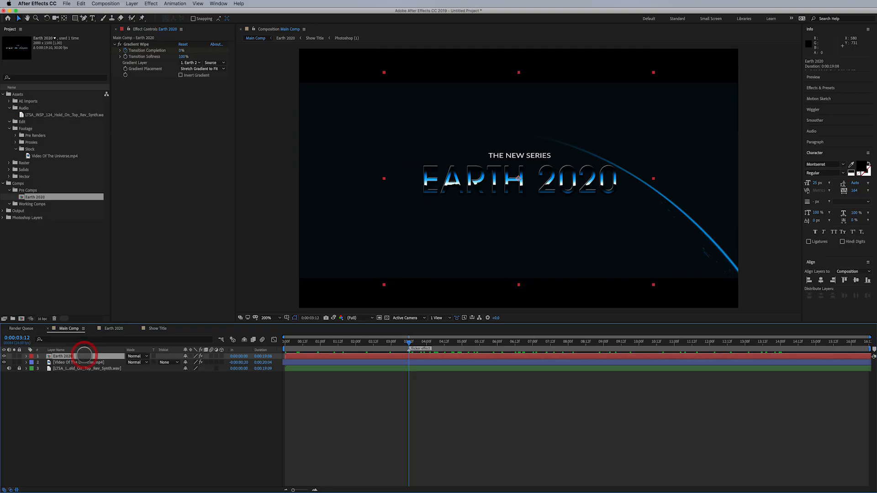
click(110, 382)
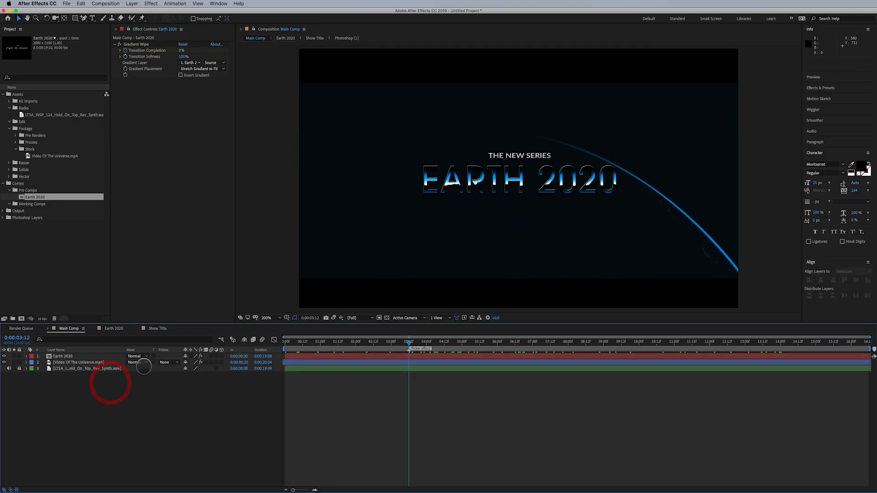
click(132, 3)
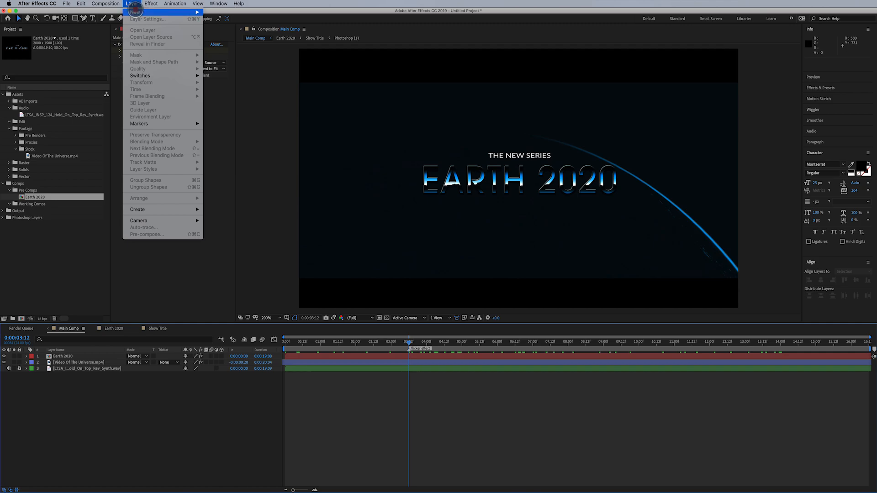
mouse_move(183, 12)
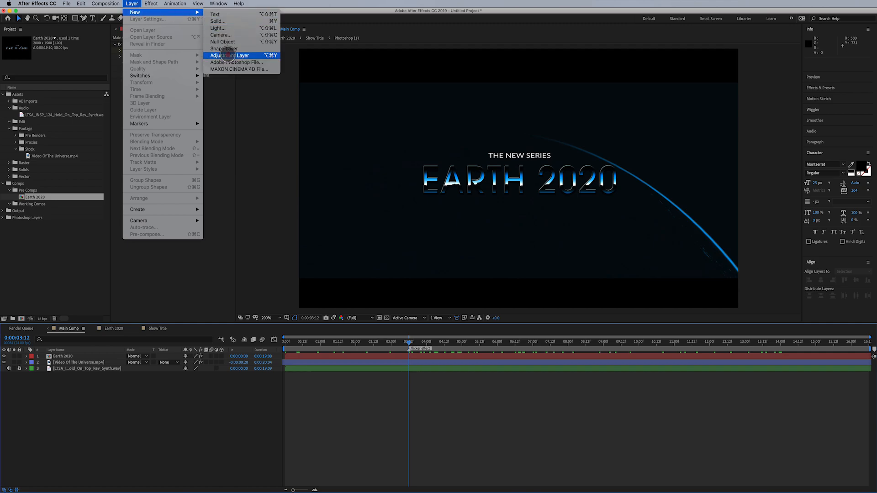
click(227, 56)
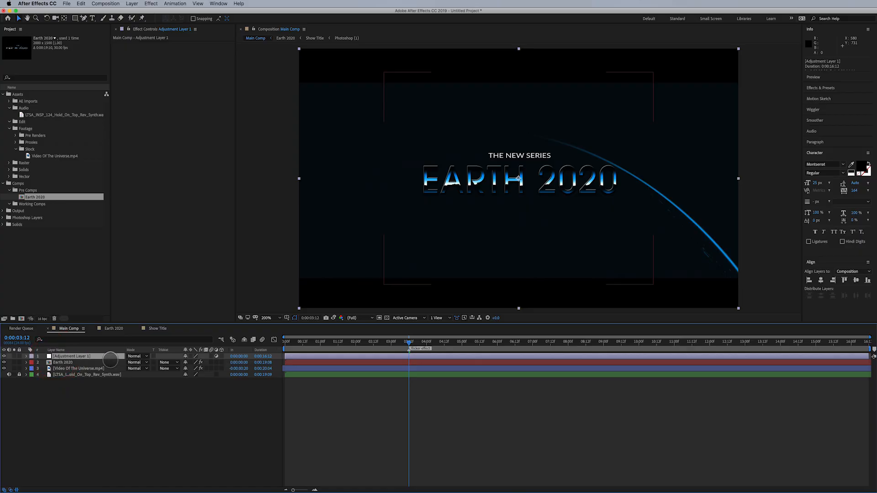
Add Fast Box Blur to Adjustment Layer 1 and raise its Blur Radius to about 16.
click(151, 3)
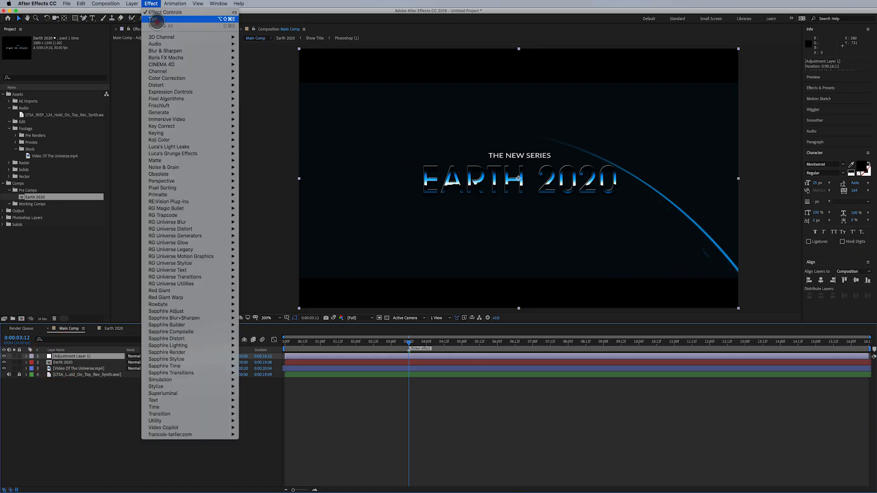
mouse_move(162, 57)
mouse_move(200, 51)
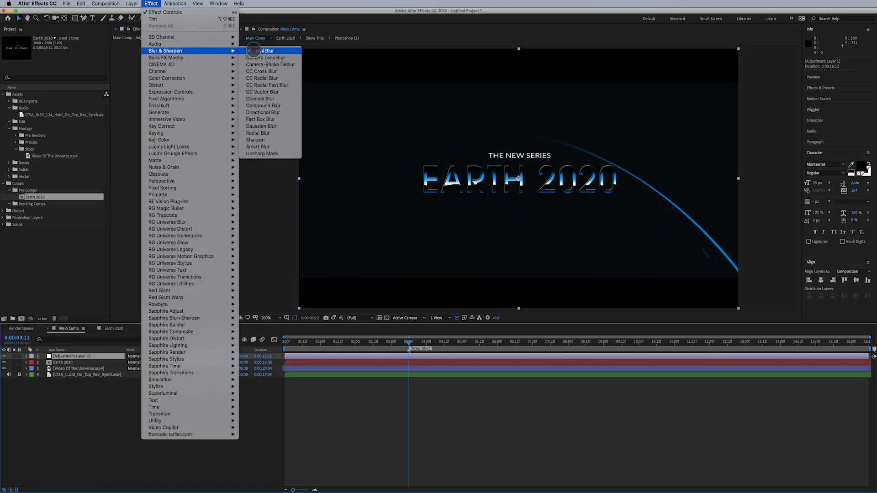
click(259, 119)
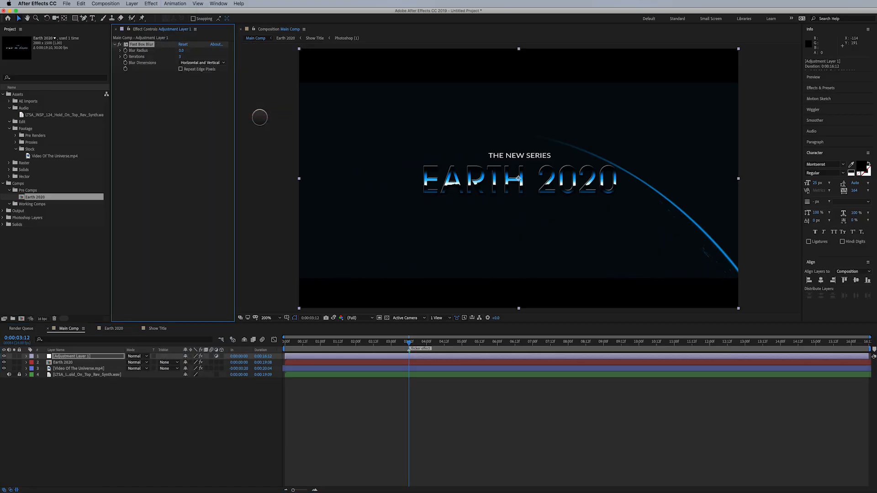
drag(184, 50, 187, 52)
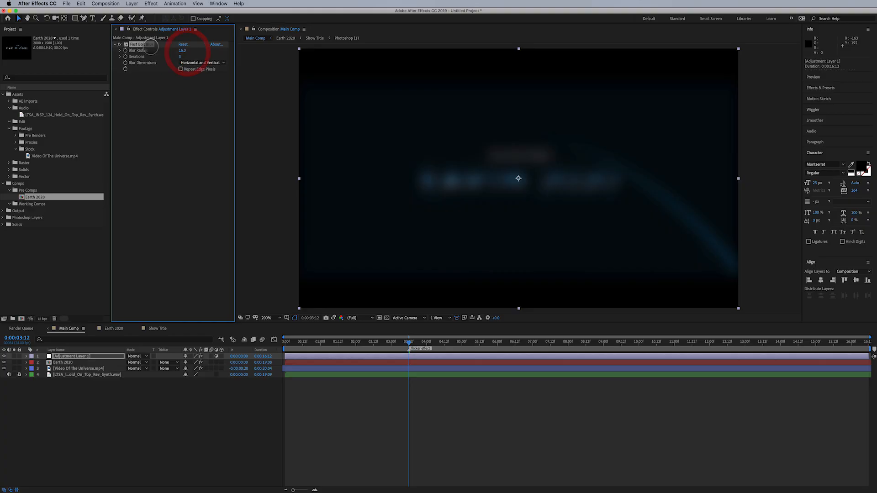
Move Adjustment Layer 1 below Earth 2020 and back above it, and delete its Fast Box Blur effect.
click(73, 356)
drag(73, 356, 74, 363)
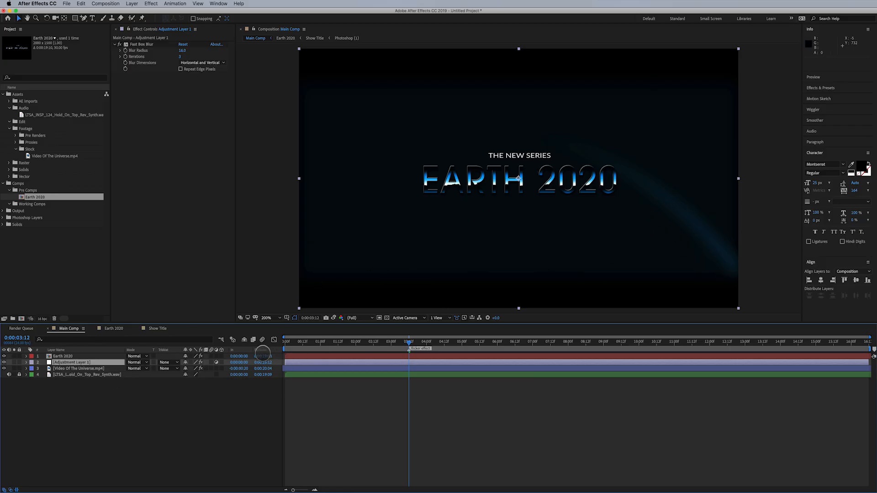
drag(66, 363, 68, 356)
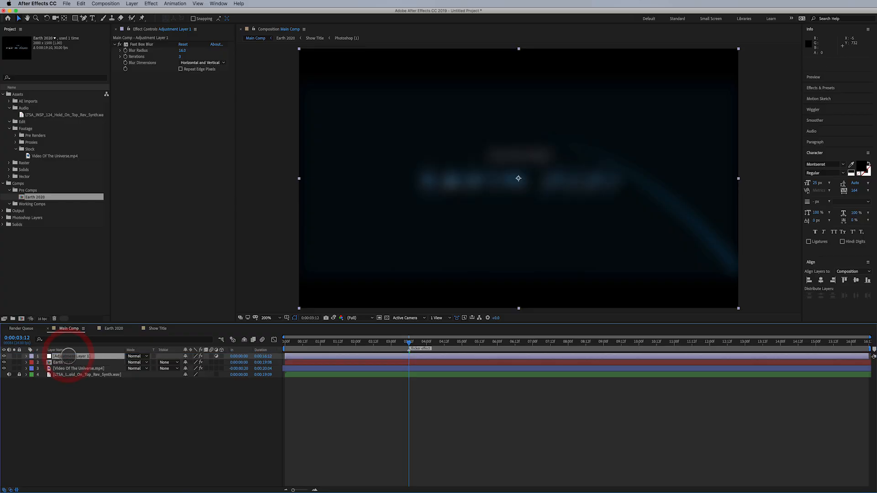
click(145, 45)
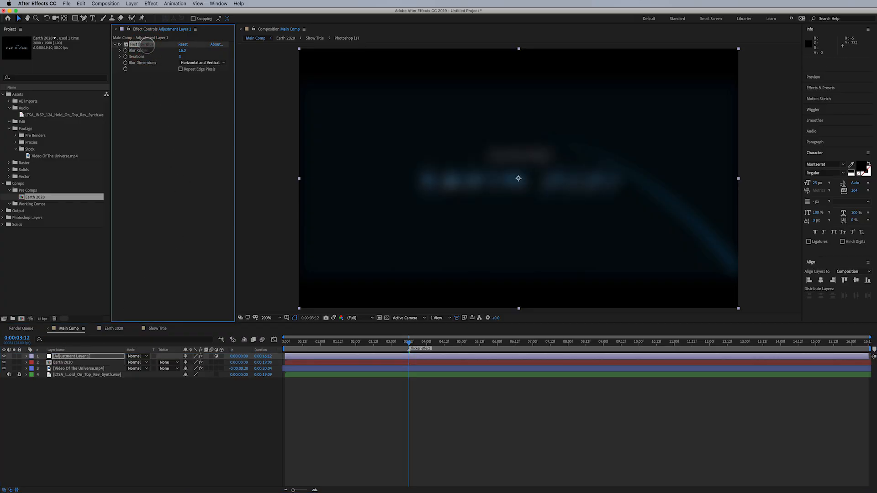
key(Delete)
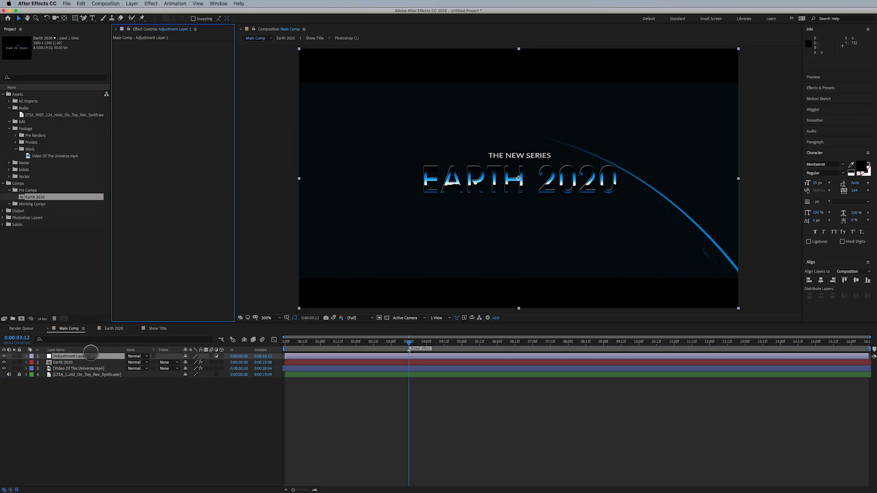
Search the effects and presets for "tv" and apply the Bad TV 3 - weak preset to Adjustment Layer 1.
click(92, 356)
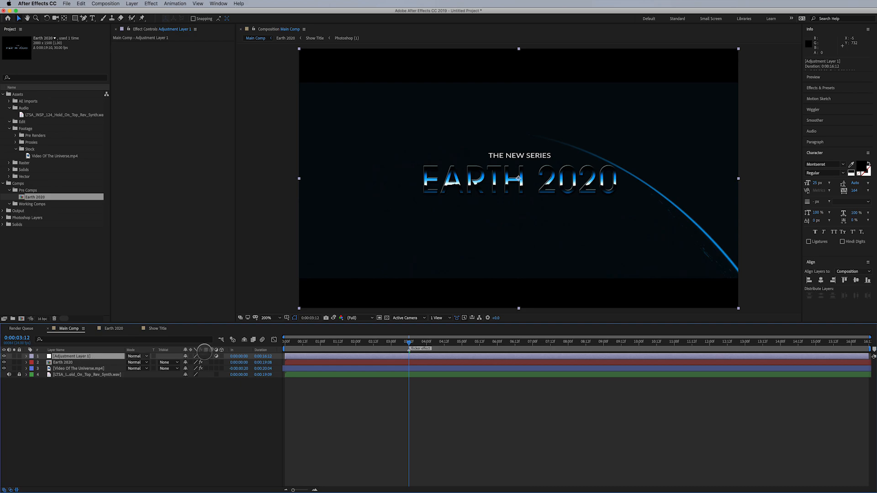
click(832, 89)
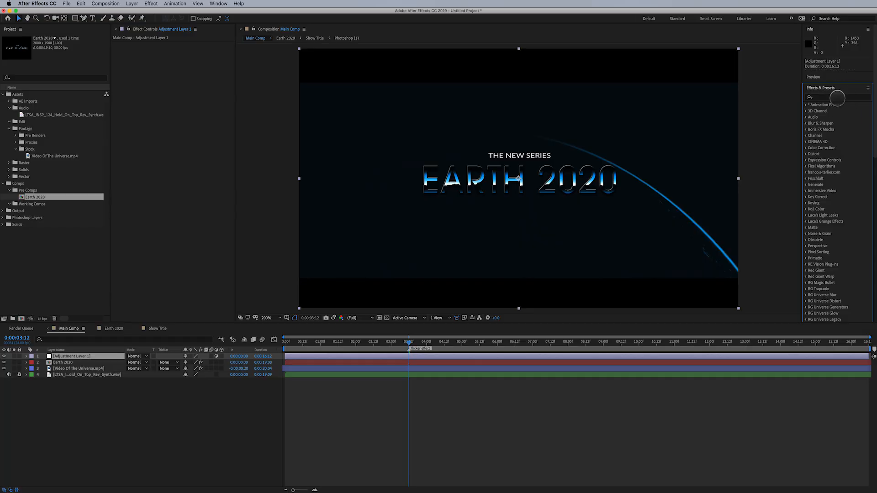
click(837, 97)
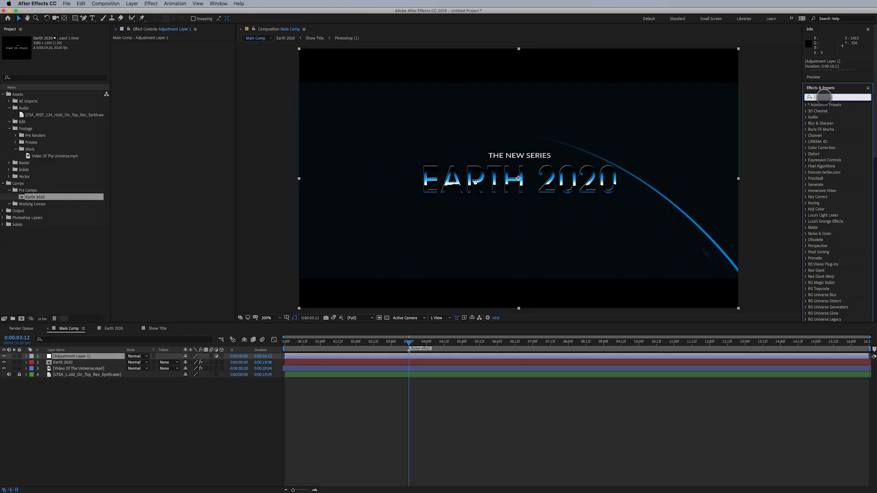
text(tv)
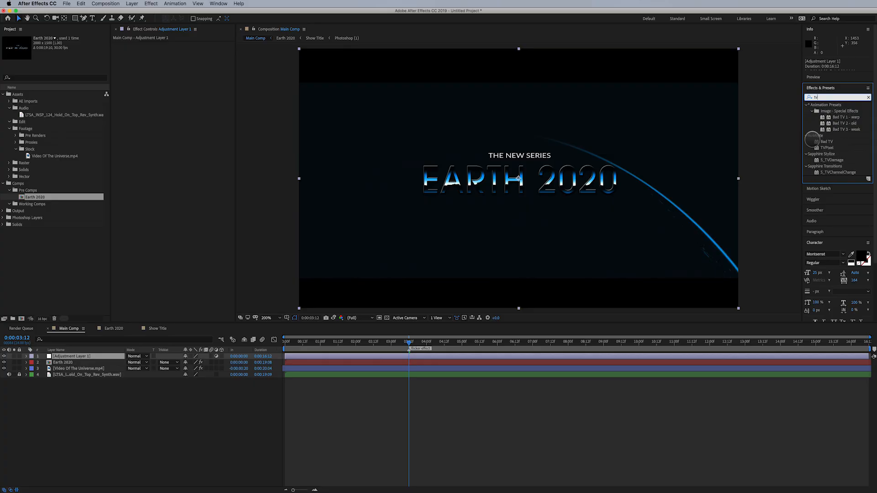
click(805, 135)
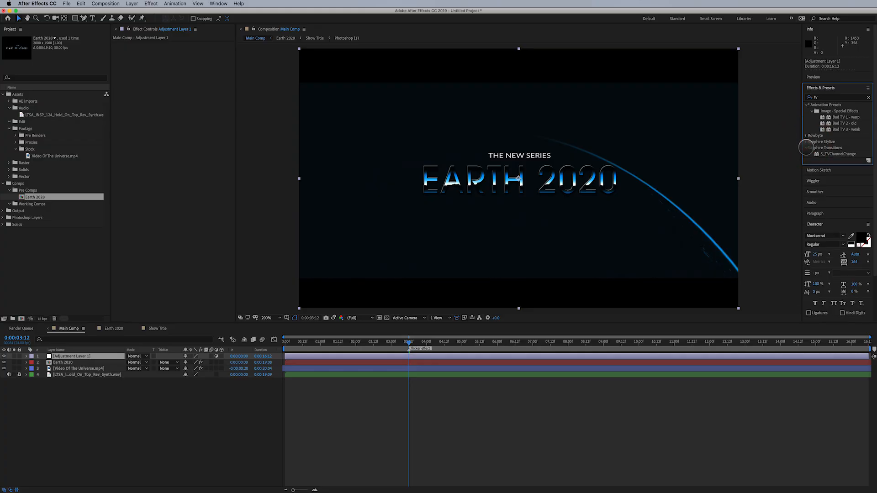
click(805, 147)
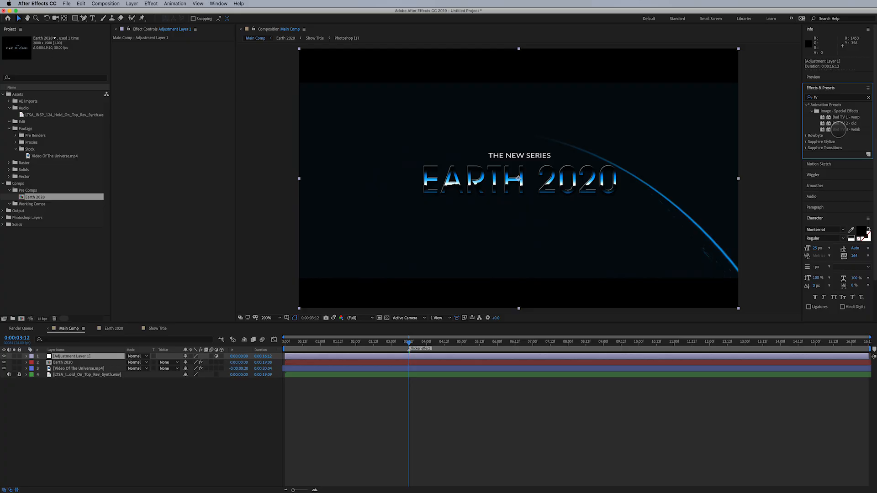
double_click(838, 129)
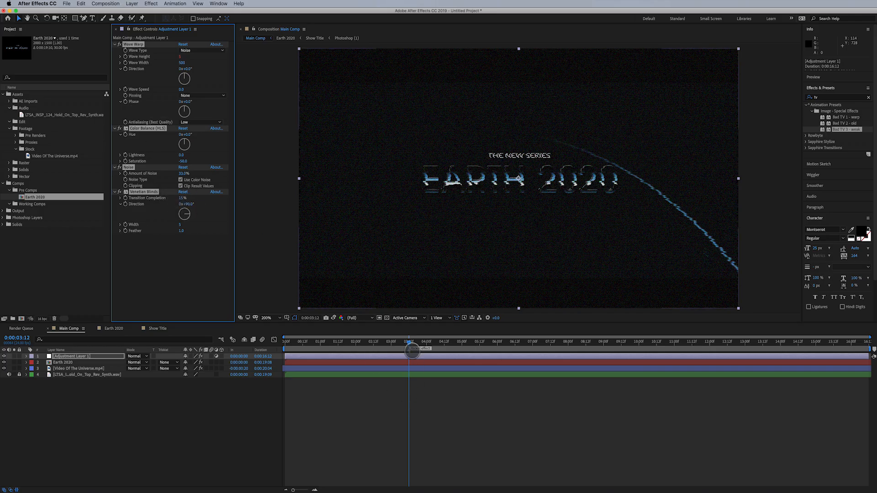
Scrub the Bad TV effect forward to 0:00:12:21 and return to 0:00:03:12.
drag(409, 342, 740, 376)
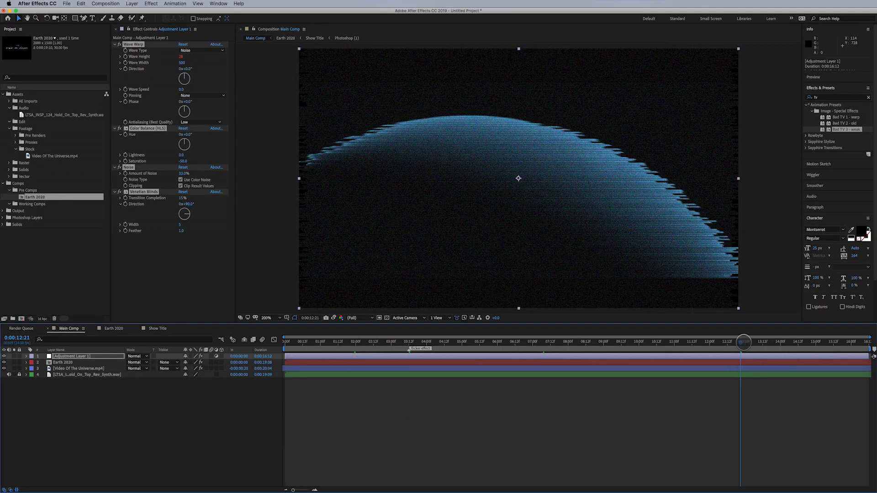
drag(743, 342, 405, 343)
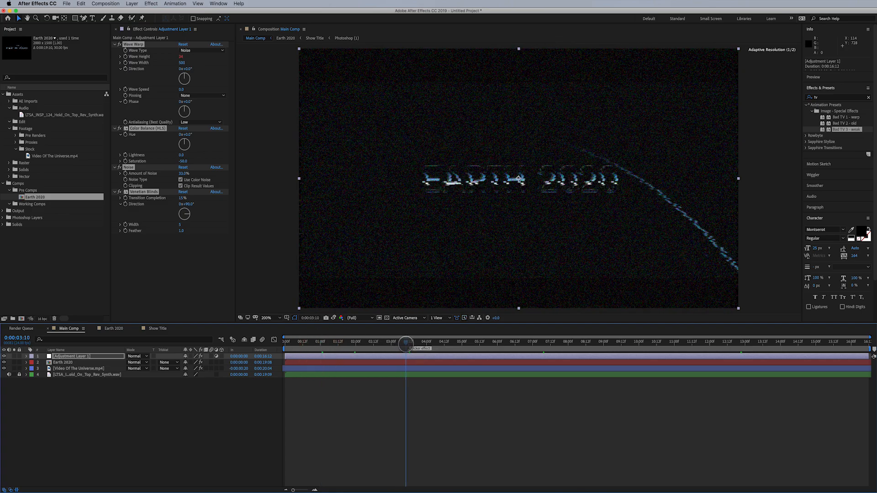
drag(406, 343, 408, 342)
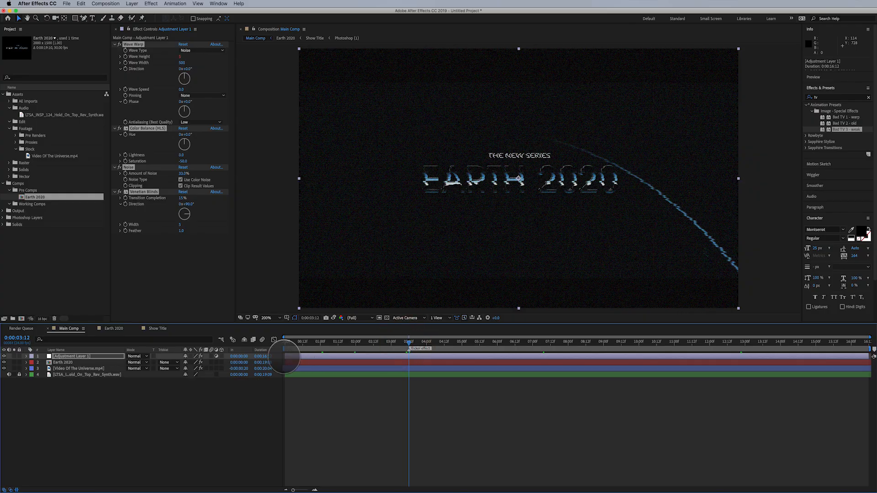
Trim the start of Adjustment Layer 1 to the flicker marker at 0:00:03:12 and preview from there.
click(285, 357)
drag(286, 358, 408, 343)
click(401, 343)
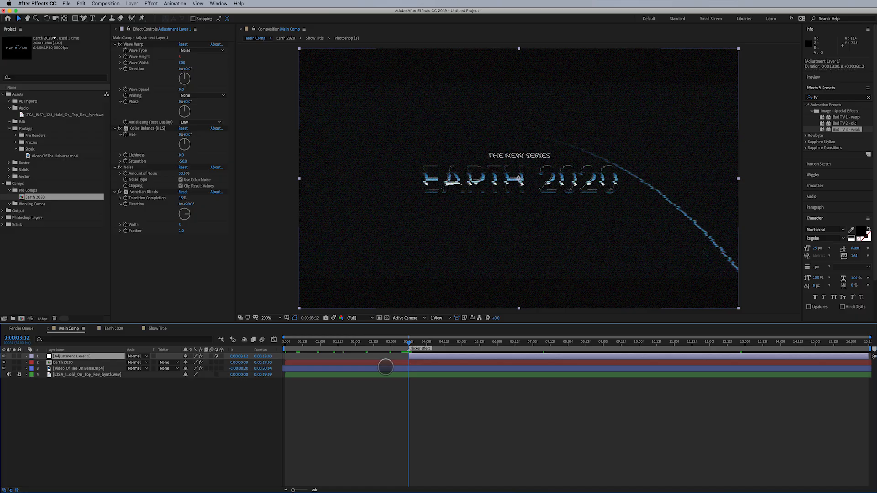
key(space)
key(space)
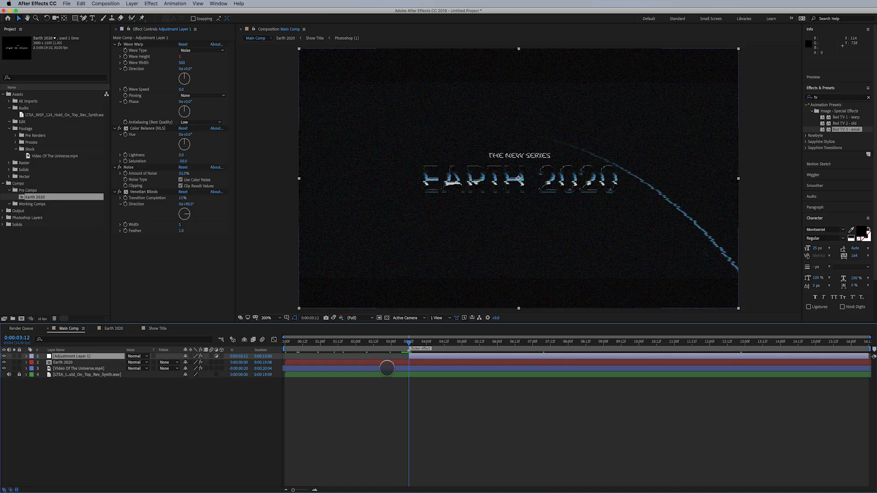
key(space)
Add a 100% Opacity keyframe to Adjustment Layer 1 at 0:00:03:12.
click(26, 356)
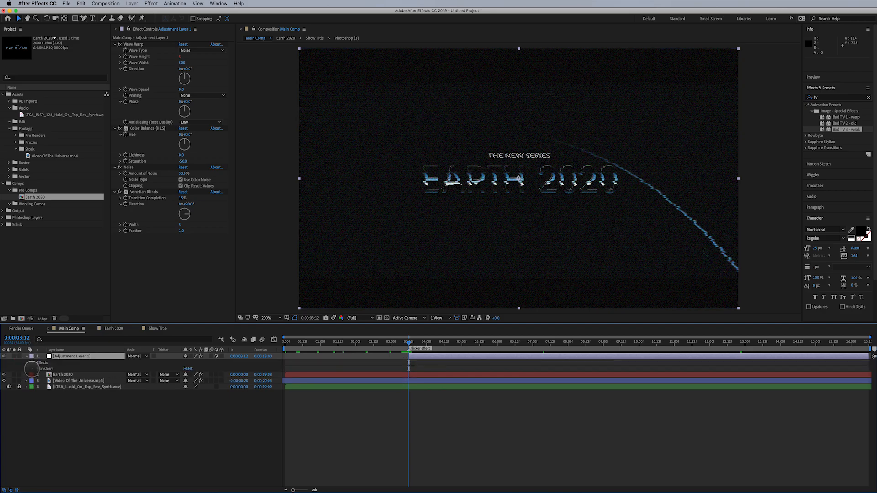
click(32, 369)
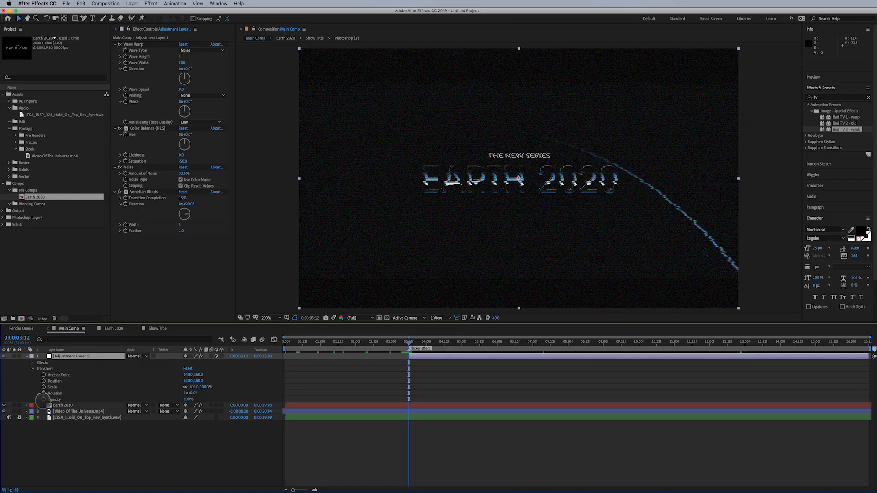
click(44, 399)
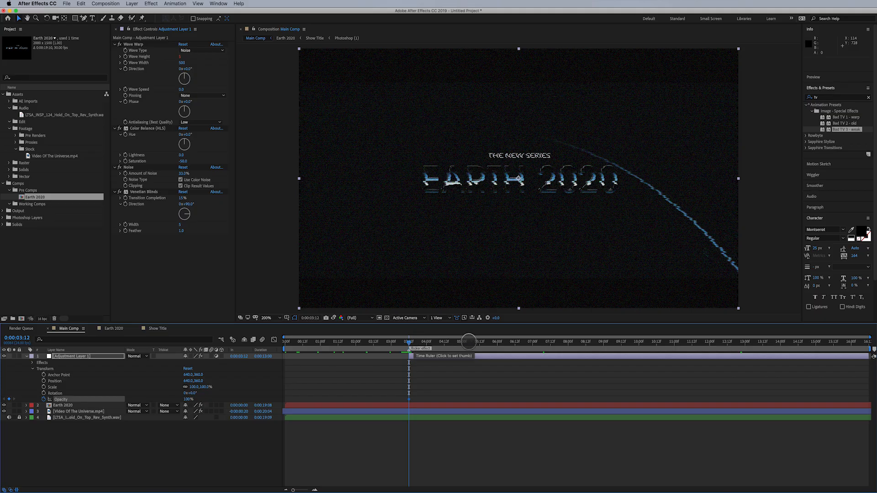
Advance frame by frame and keyframe Adjustment Layer 1's Opacity at 0% on 0:00:03:13 and 100% on 0:00:03:14.
click(824, 75)
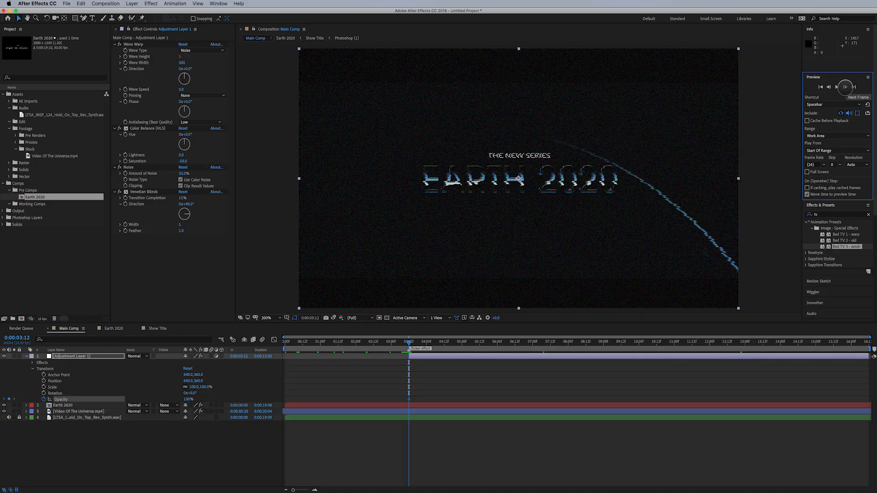
click(844, 87)
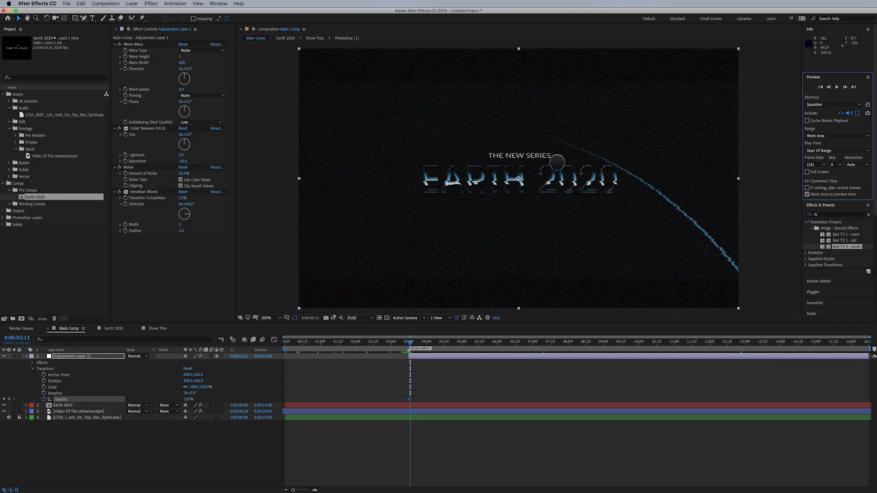
drag(189, 398, 147, 401)
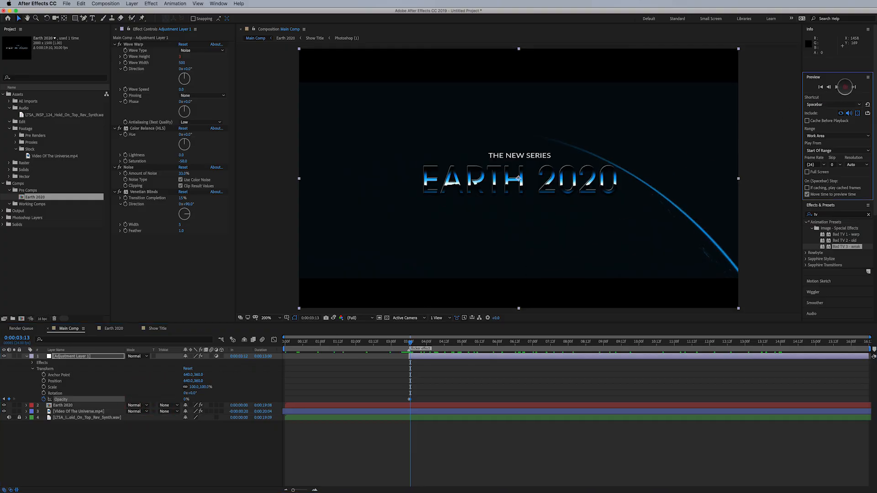
click(844, 87)
drag(185, 402, 258, 399)
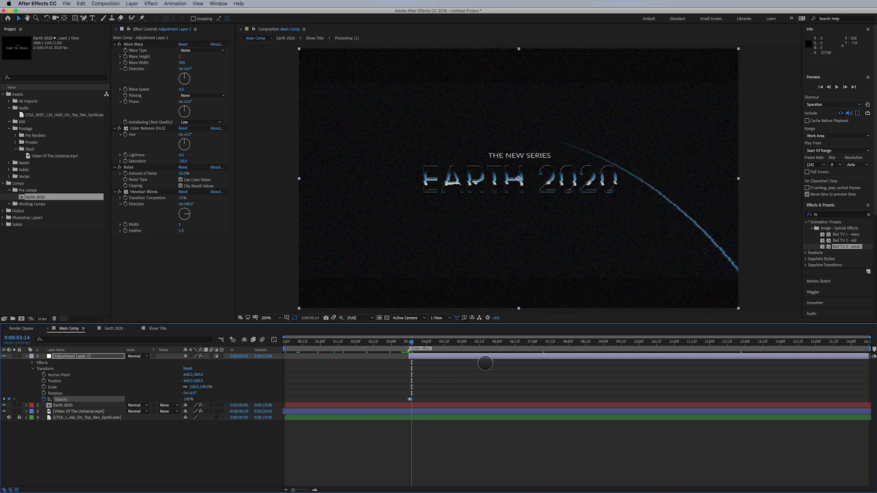
Continue the opacity flicker on Adjustment Layer 1 with a 0% keyframe at 0:00:03:15 and a 99% keyframe at 0:00:03:16.
click(844, 86)
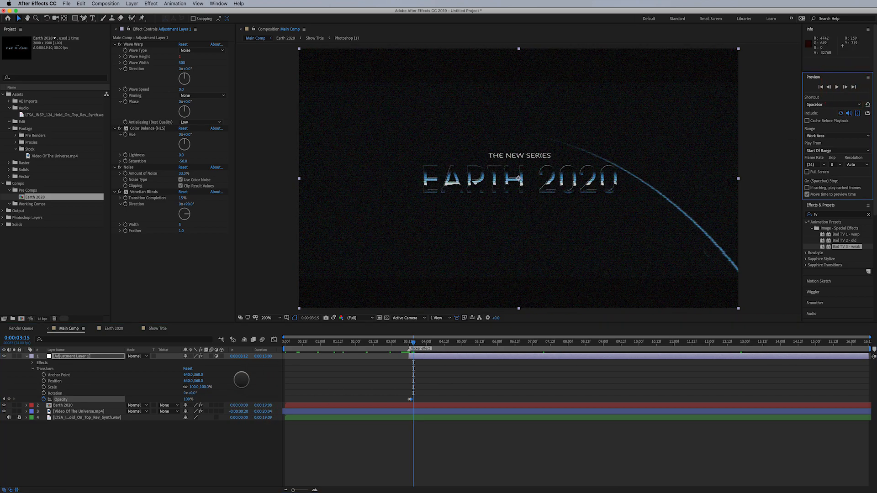
drag(189, 400, 128, 418)
click(844, 87)
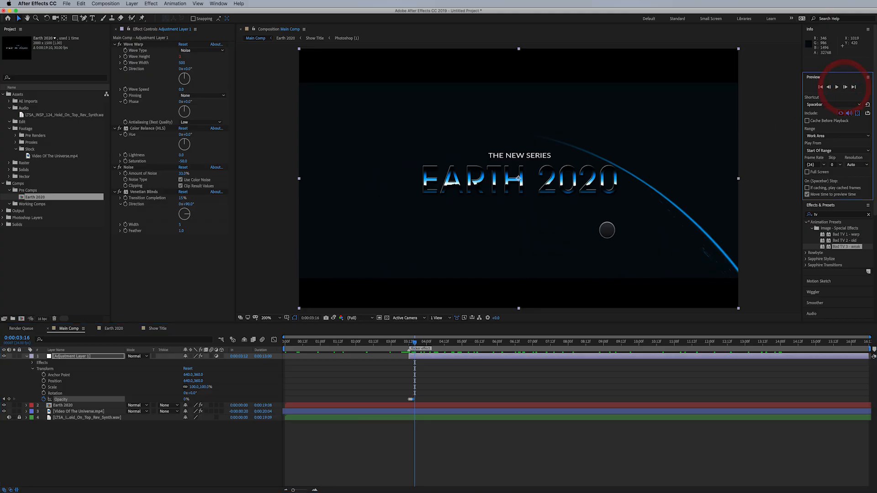
drag(185, 401, 440, 406)
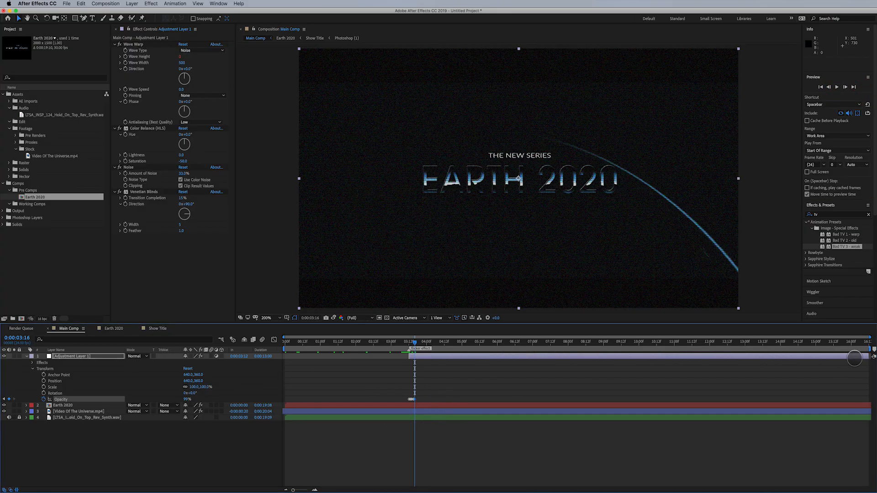
Trim the end of Adjustment Layer 1 to 0:00:03:16 and preview the flicker from 0:00:02:22.
drag(868, 356, 415, 368)
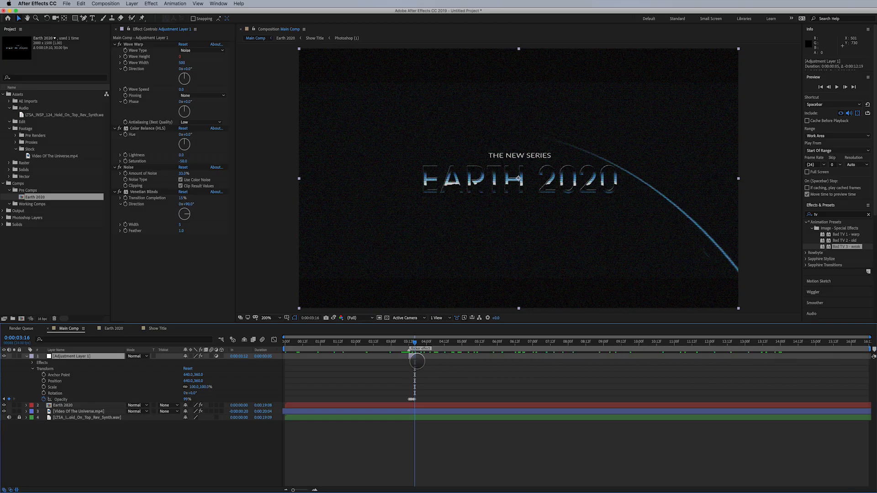
drag(415, 342, 396, 356)
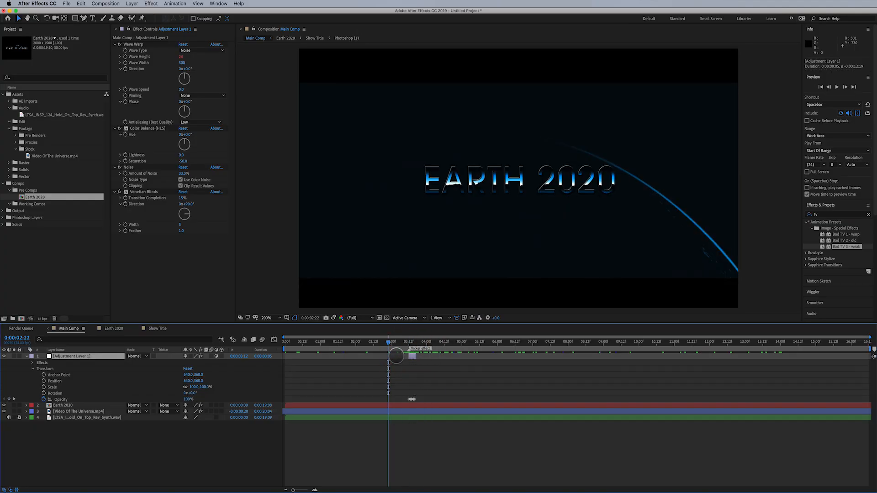
key(space)
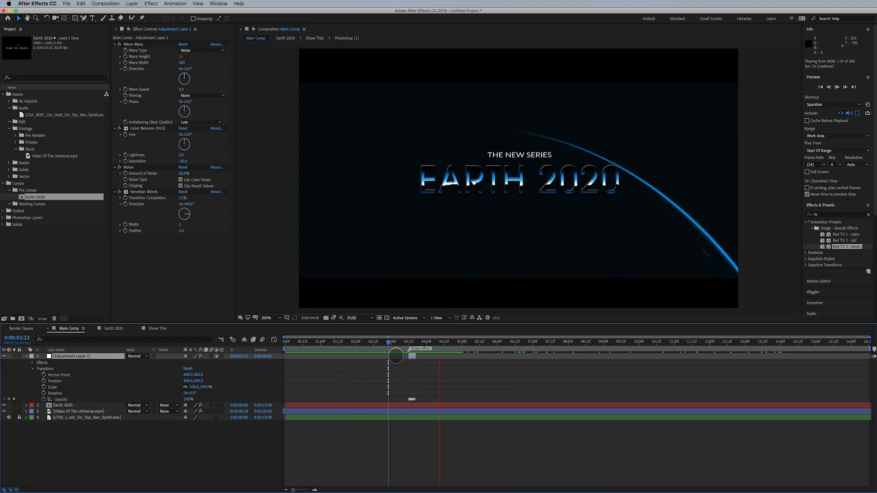
key(space)
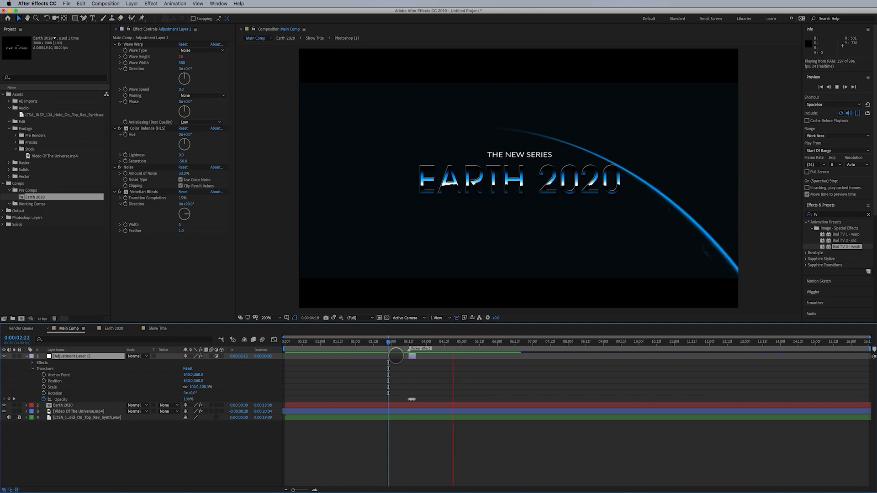
key(space)
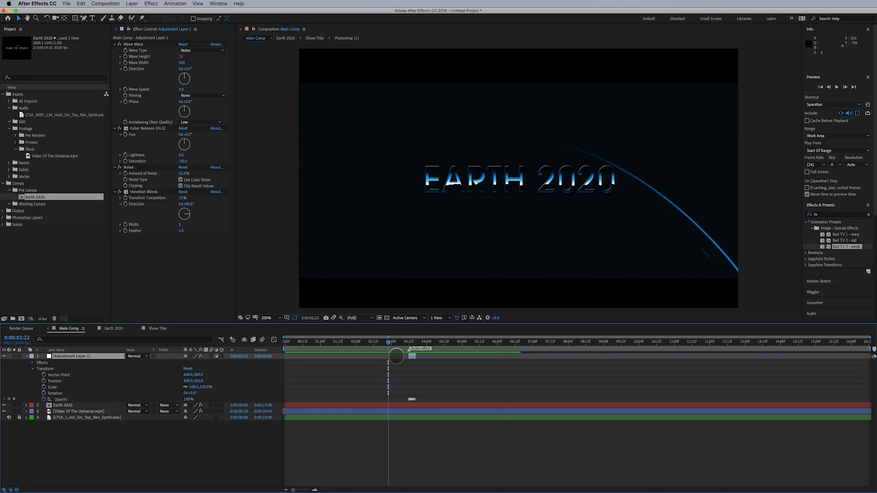
Extend the end of Adjustment Layer 1 to 0:00:03:19 and add a 0% Opacity keyframe there.
click(412, 343)
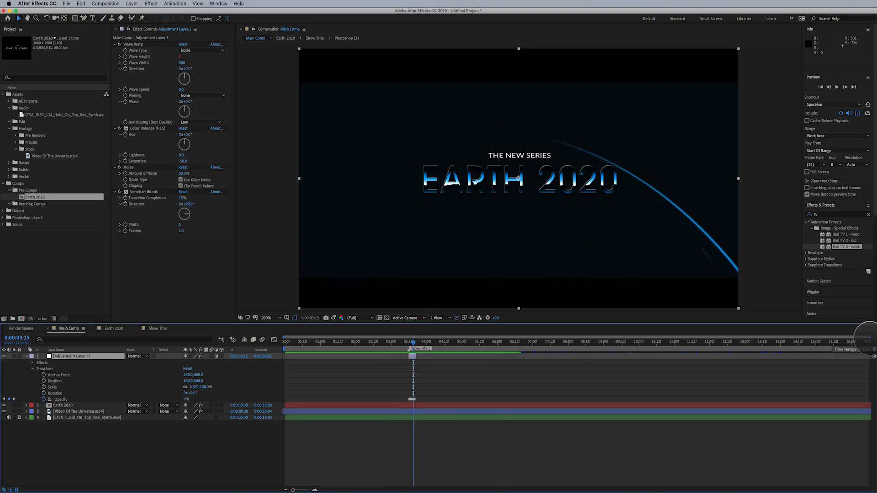
drag(868, 336, 561, 354)
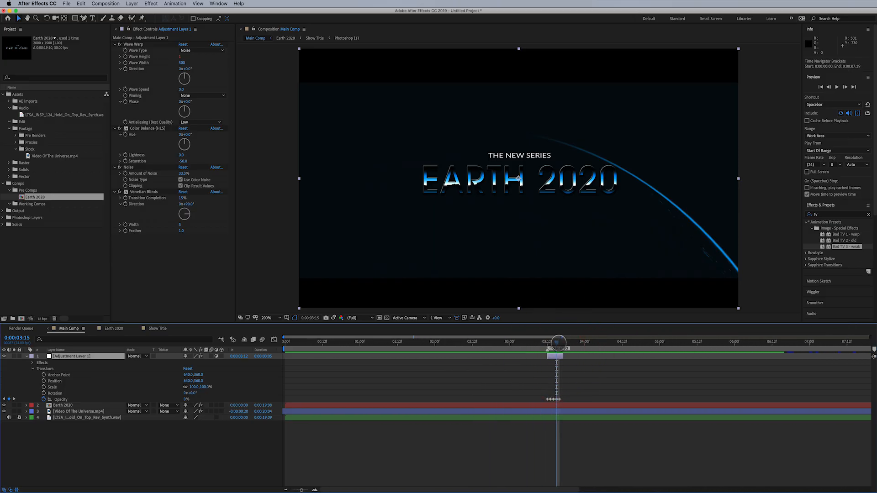
click(559, 343)
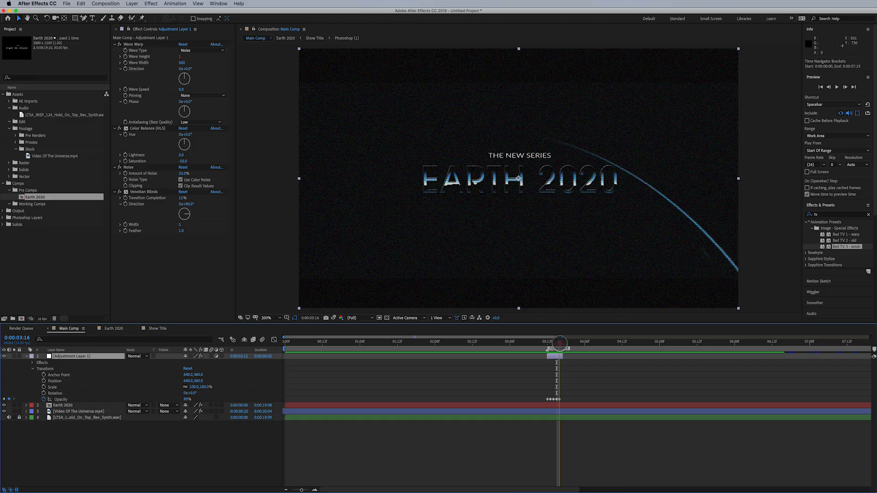
mouse_move(559, 342)
mouse_down()
mouse_move(569, 343)
mouse_move(561, 355)
mouse_move(570, 356)
mouse_up()
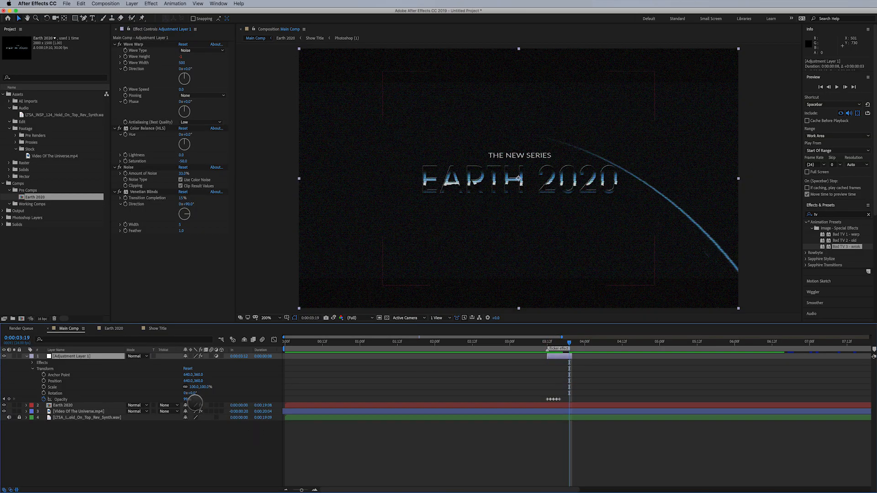
drag(195, 403, 133, 405)
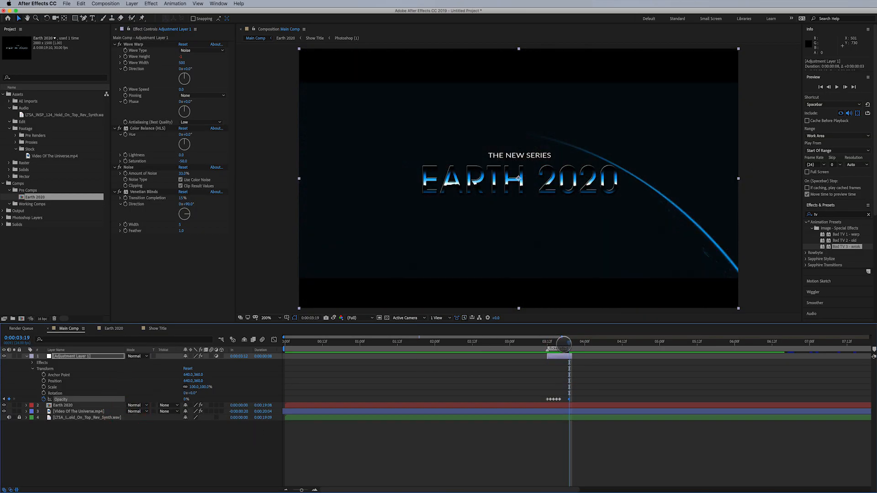
Return to 0:00:01:23, rename Adjustment Layer 1 as TV Effect and collapse its properties.
drag(567, 344, 443, 362)
click(432, 344)
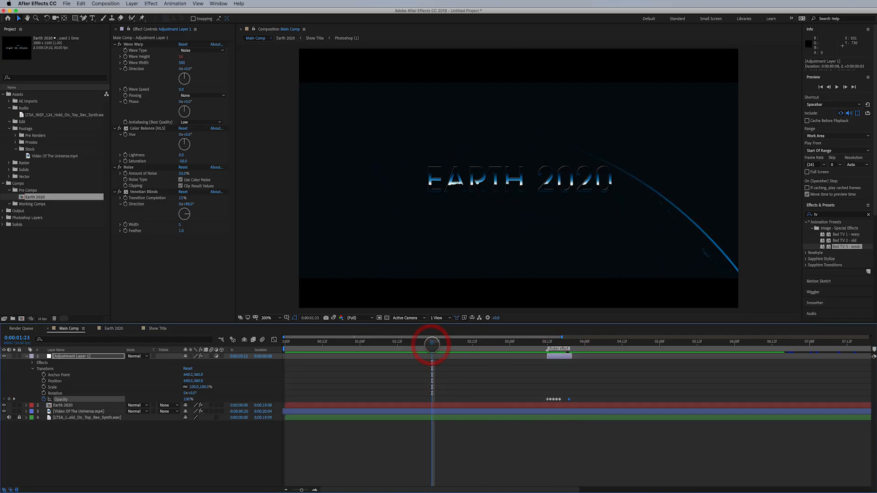
click(65, 356)
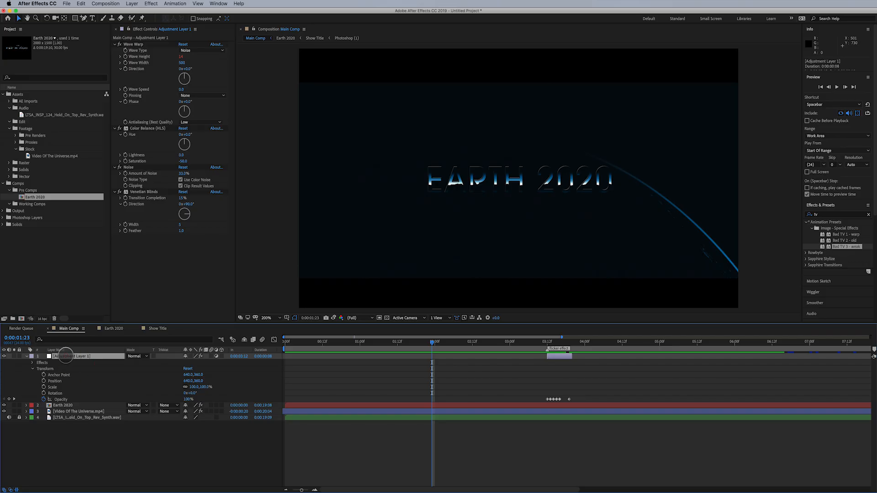
key(Return)
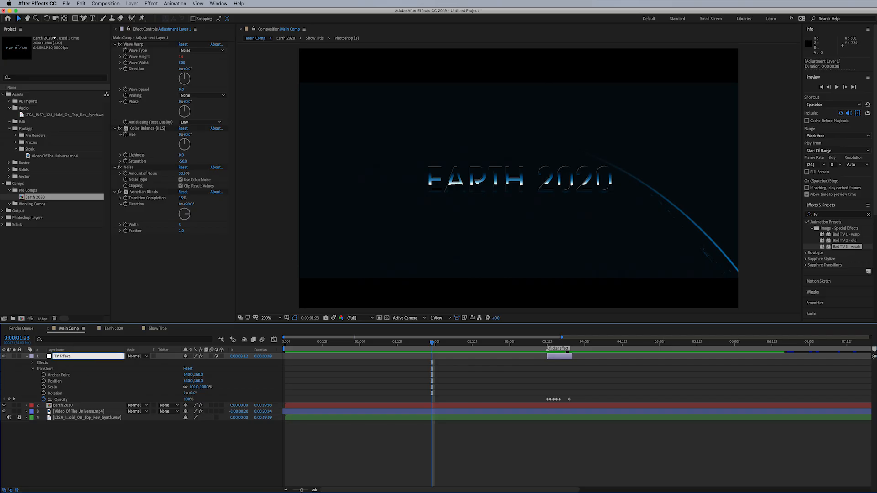
text(TV Effect)
key(Return)
click(26, 356)
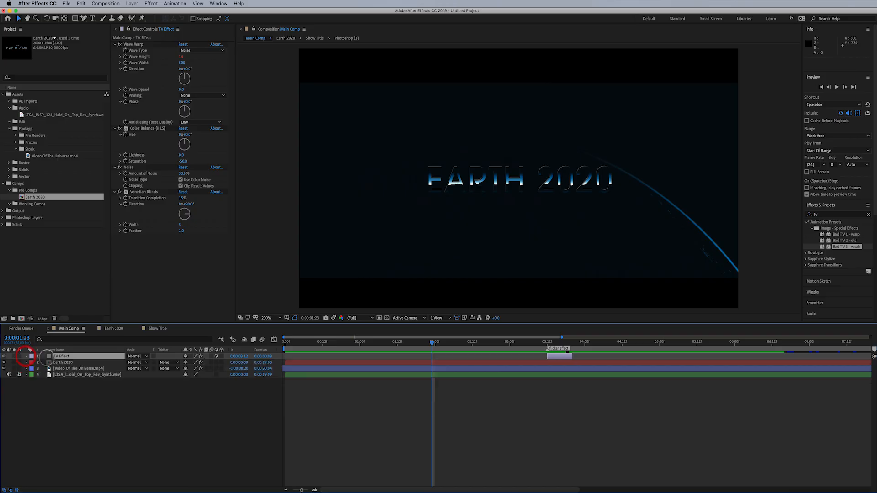
Create a new adjustment layer directly above the Earth 2020 layer and rename it FX.
click(63, 362)
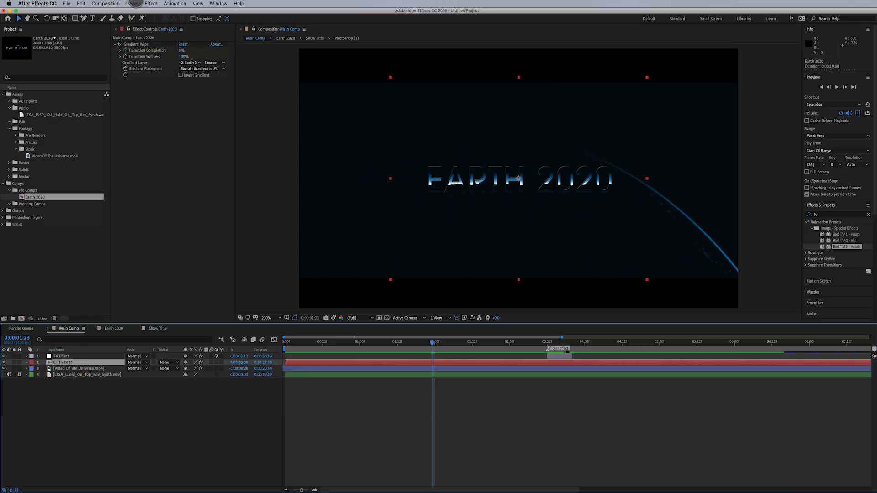
click(133, 3)
mouse_move(137, 12)
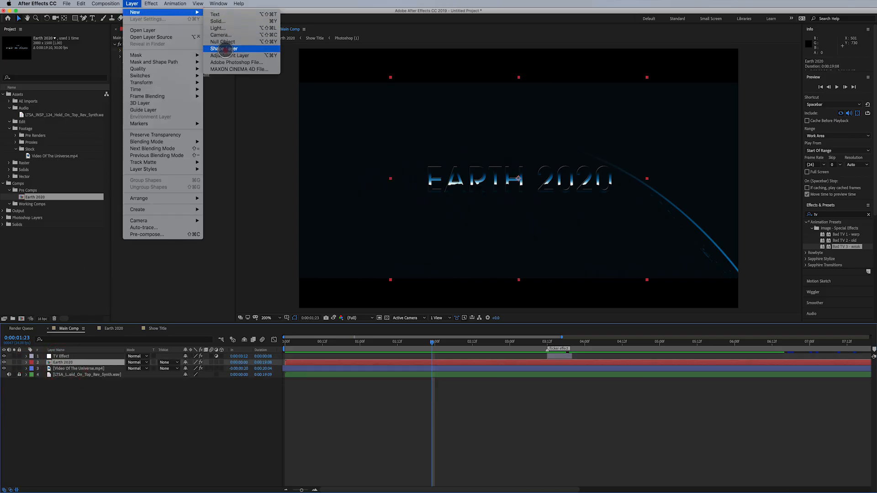
click(225, 55)
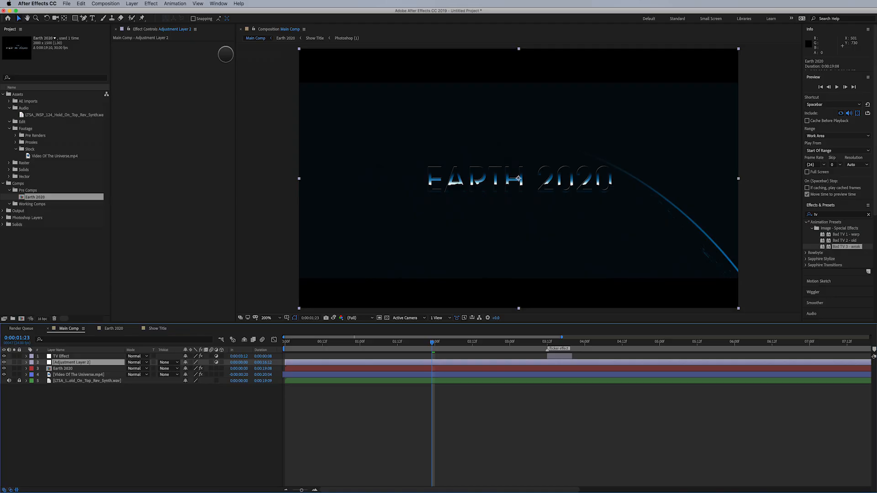
key(Return)
text(FX)
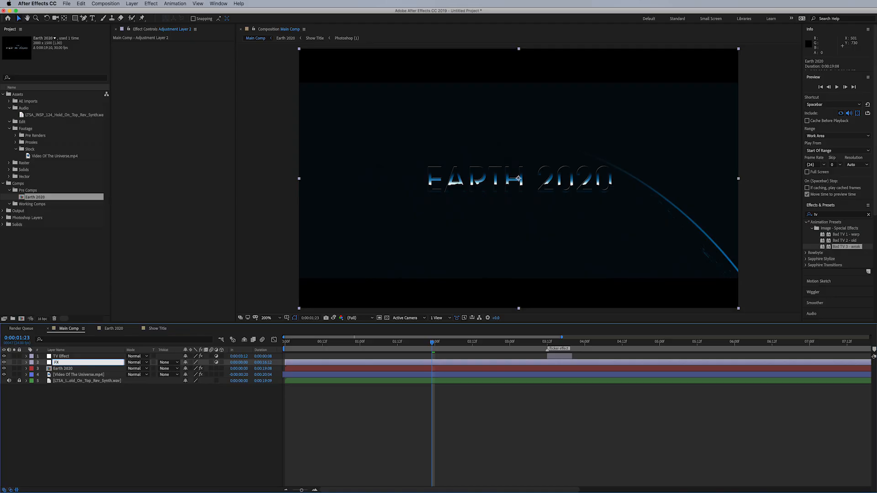
key(Return)
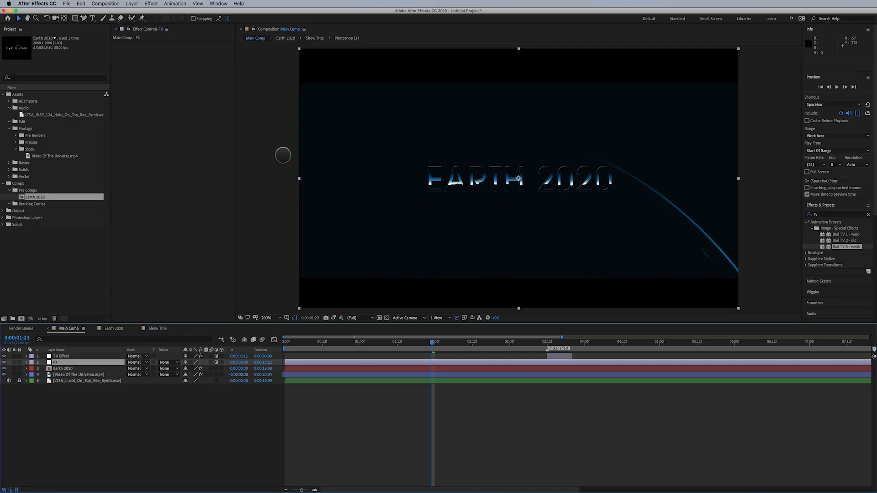
Apply the Add Grain effect to the FX layer at 0:00:03:08 and set its viewing mode to Final Output.
drag(432, 342, 534, 343)
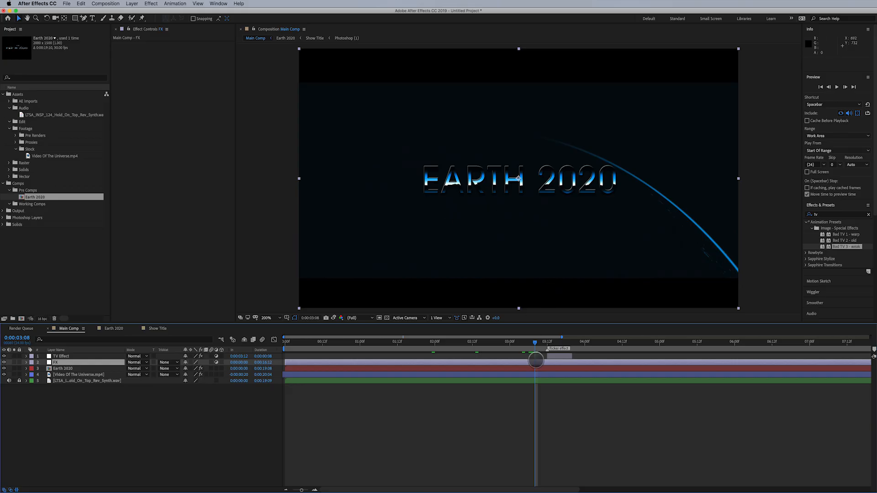
click(544, 363)
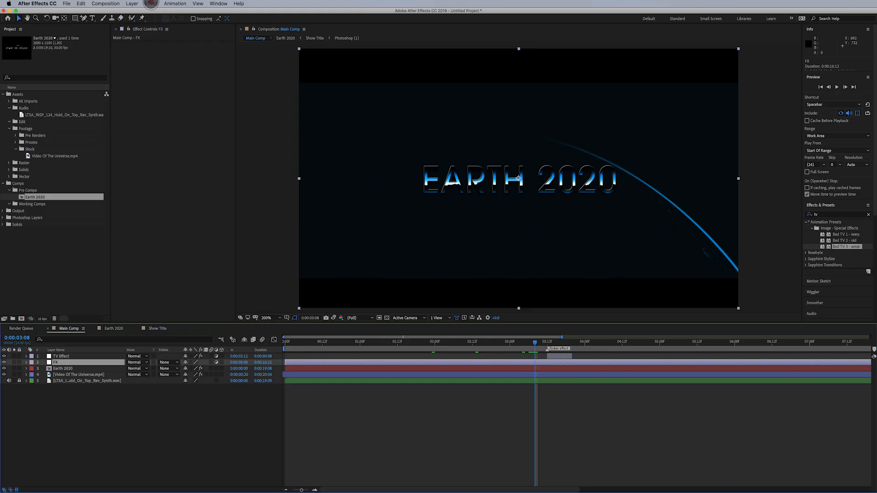
click(151, 4)
click(181, 163)
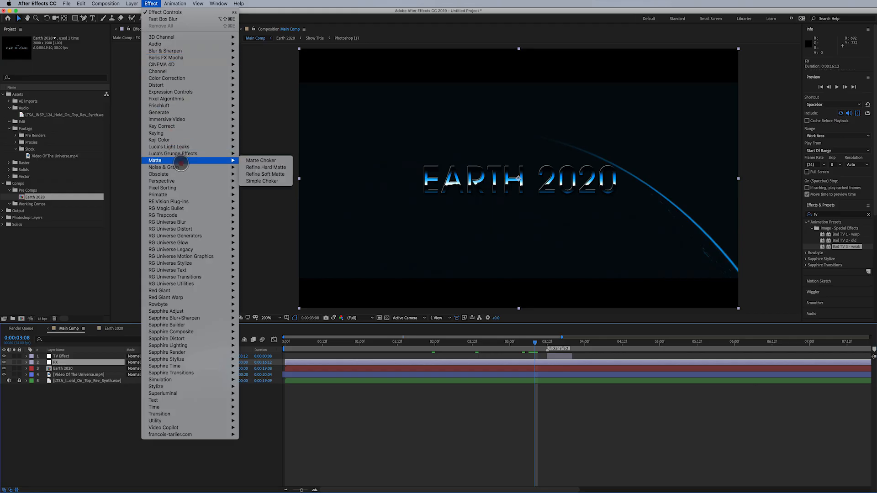
mouse_move(181, 168)
click(254, 168)
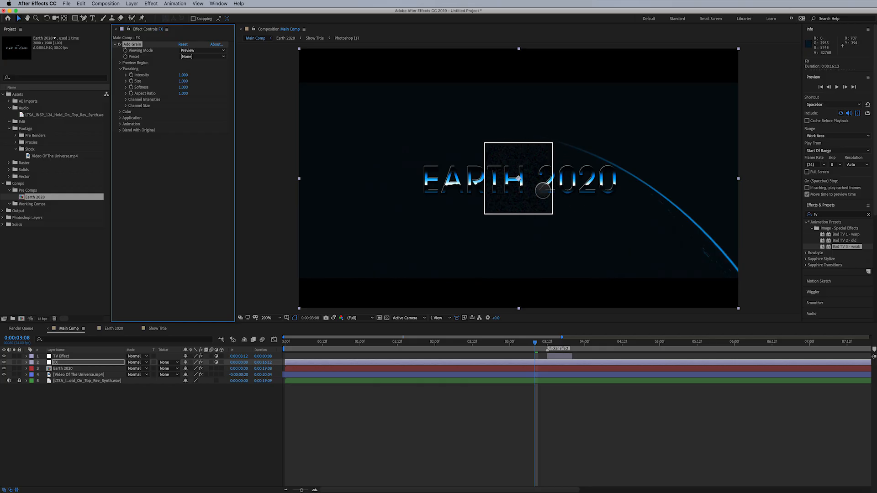
click(197, 50)
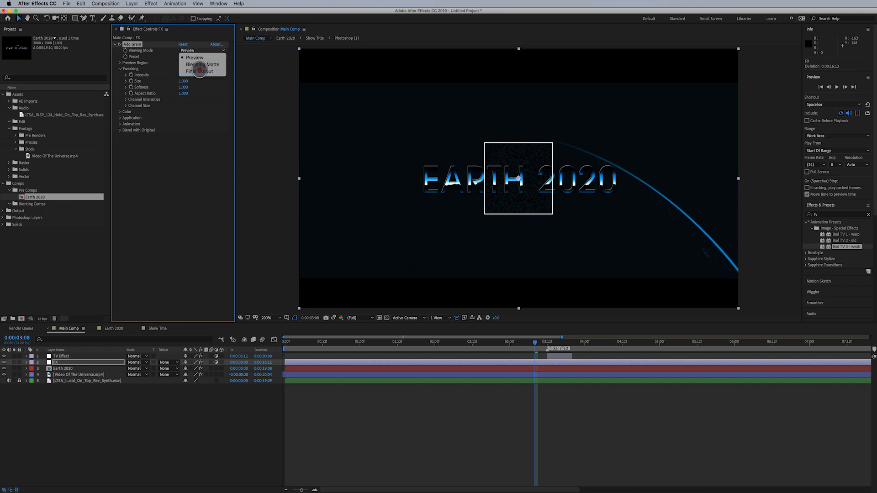
click(199, 72)
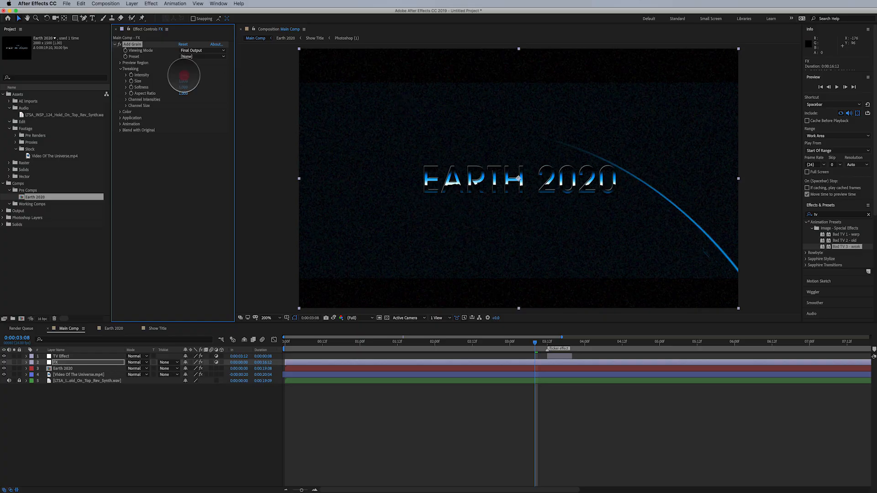
Set the Add Grain intensity to 0.750 and the composition preview resolution to Half.
click(183, 75)
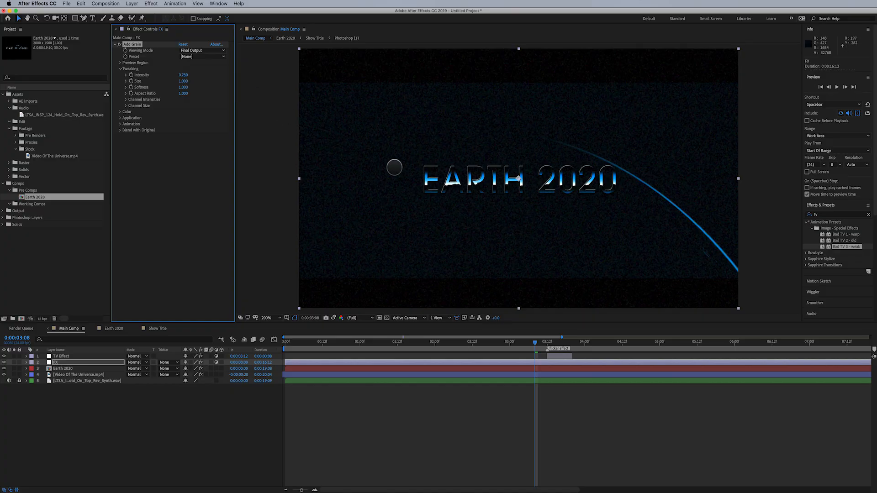
click(364, 316)
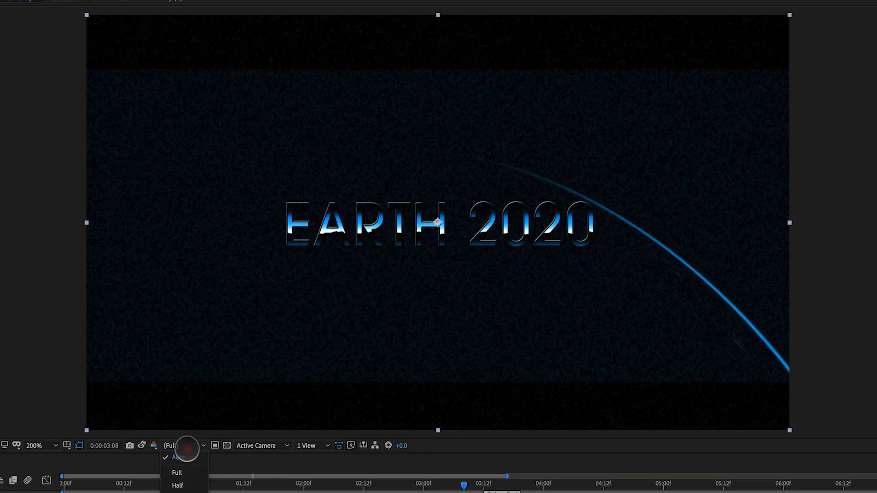
click(190, 485)
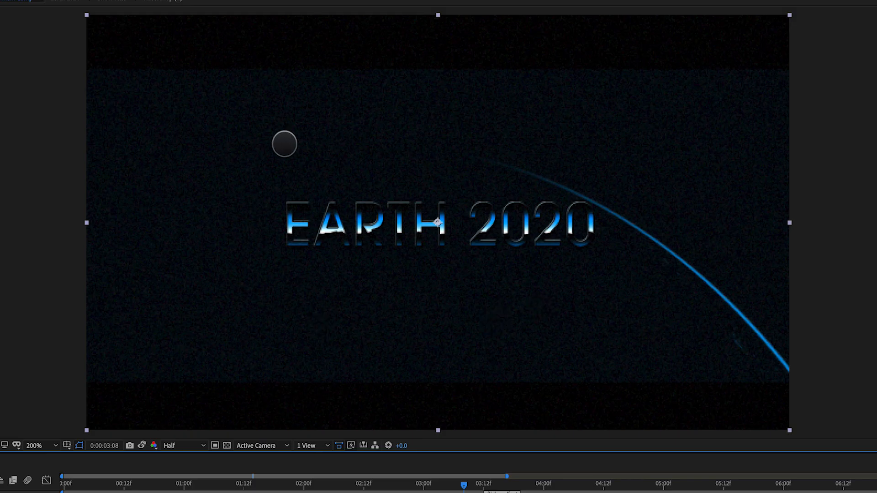
Set the composition preview resolution to Full and play back the work area to check the grain.
click(191, 444)
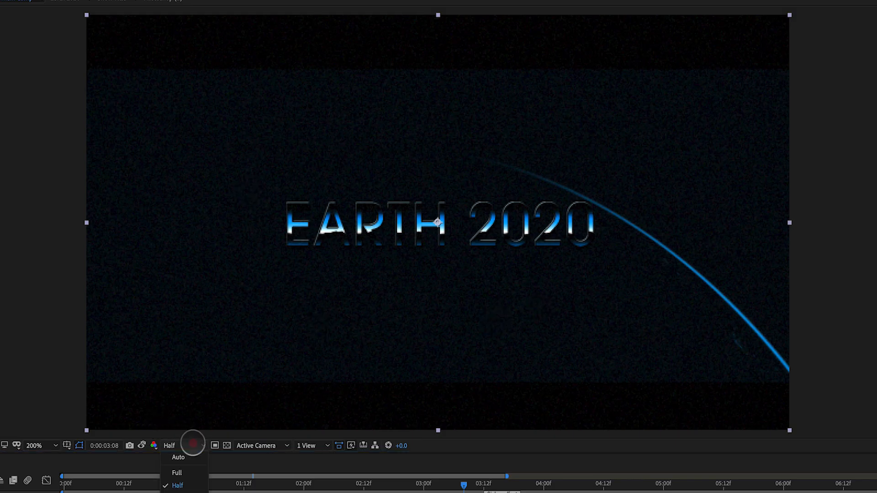
click(195, 470)
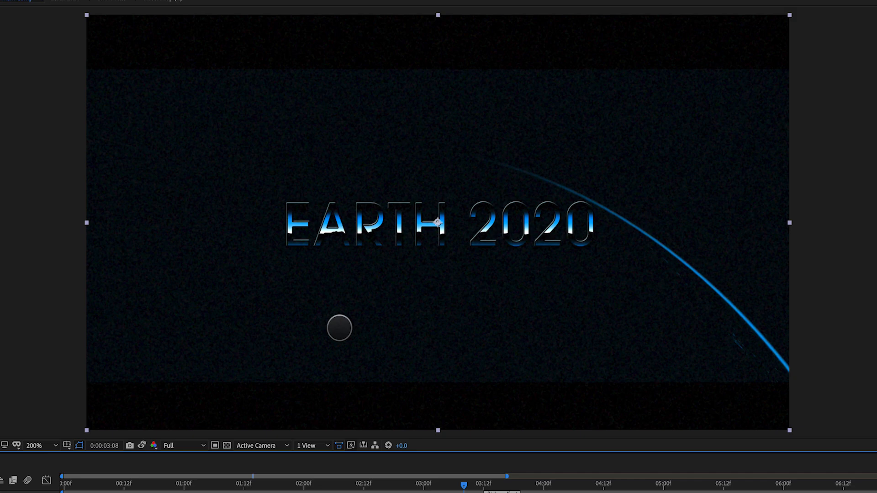
drag(463, 484, 420, 485)
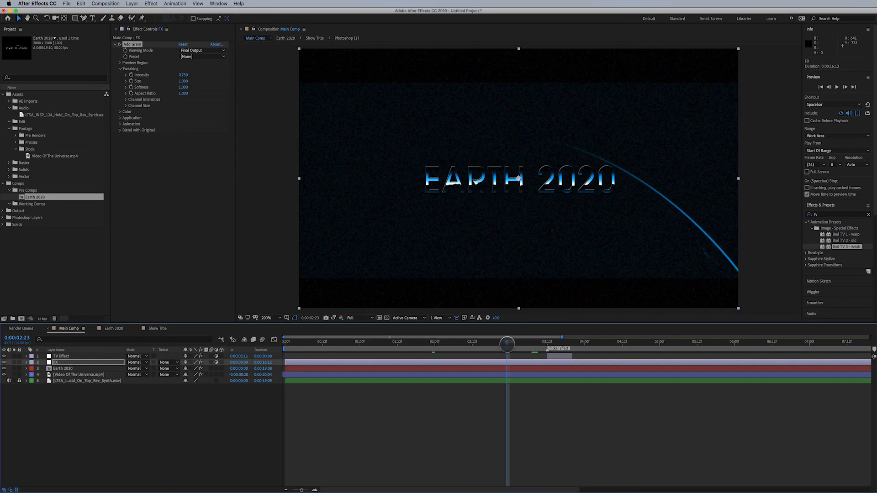
key(space)
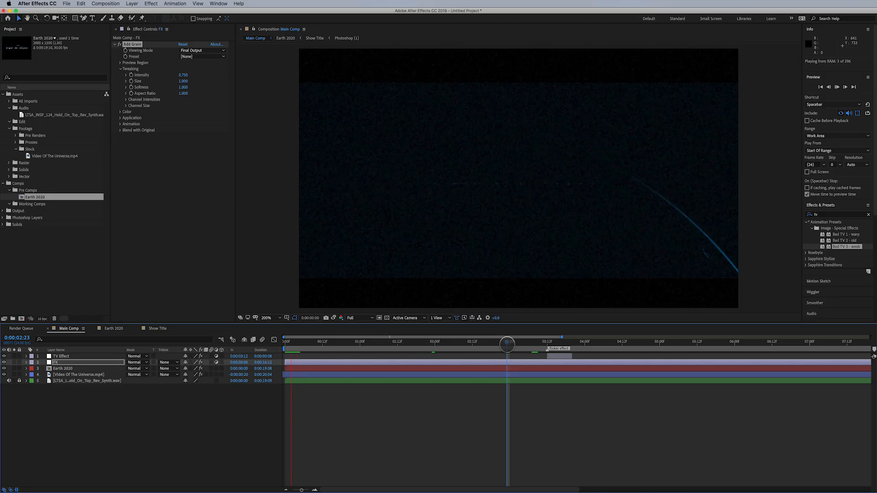
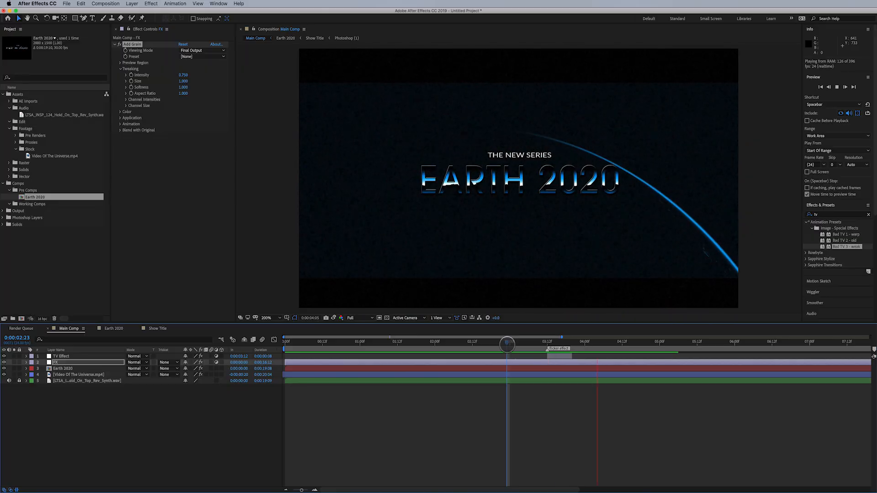
key(space)
Apply the CC Light Rays effect to the FX layer with the current time at 0:00:03:18.
drag(507, 343, 564, 356)
click(564, 356)
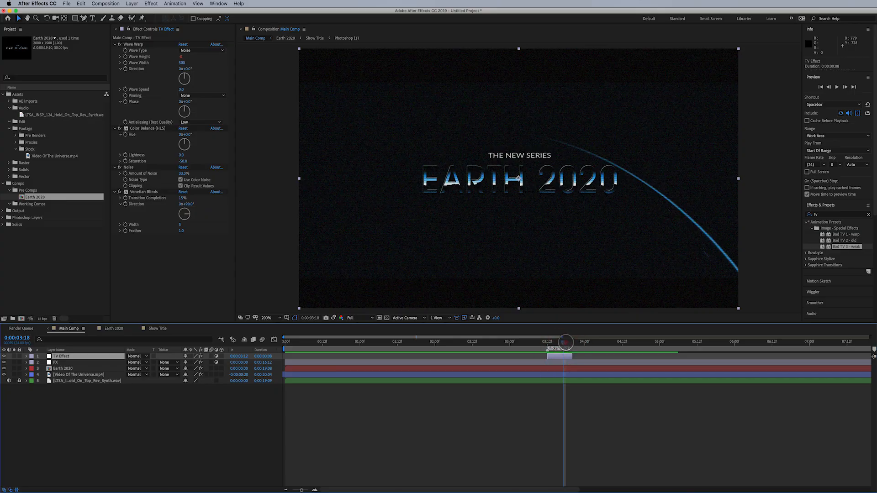
click(565, 341)
key(apostrophe)
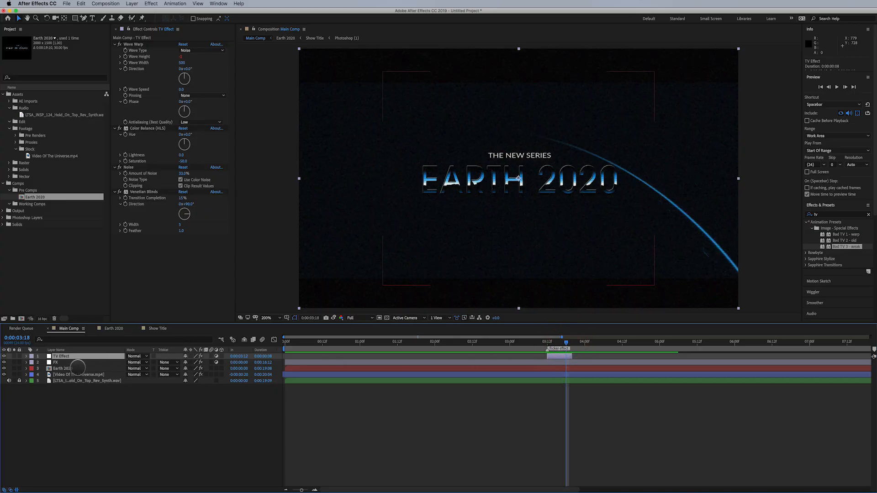
click(69, 362)
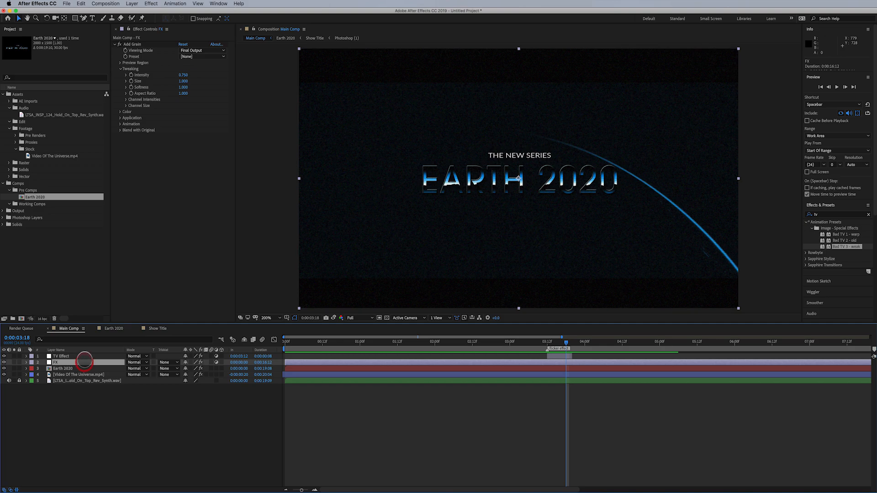
click(151, 3)
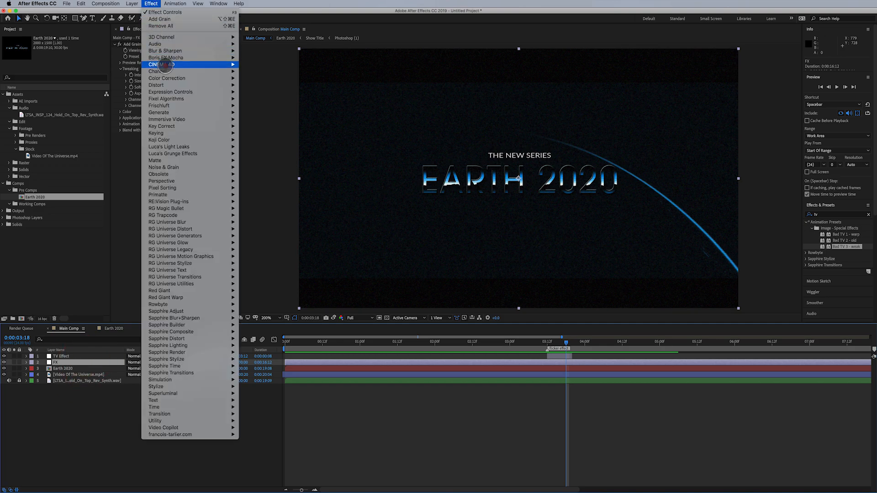
mouse_move(176, 111)
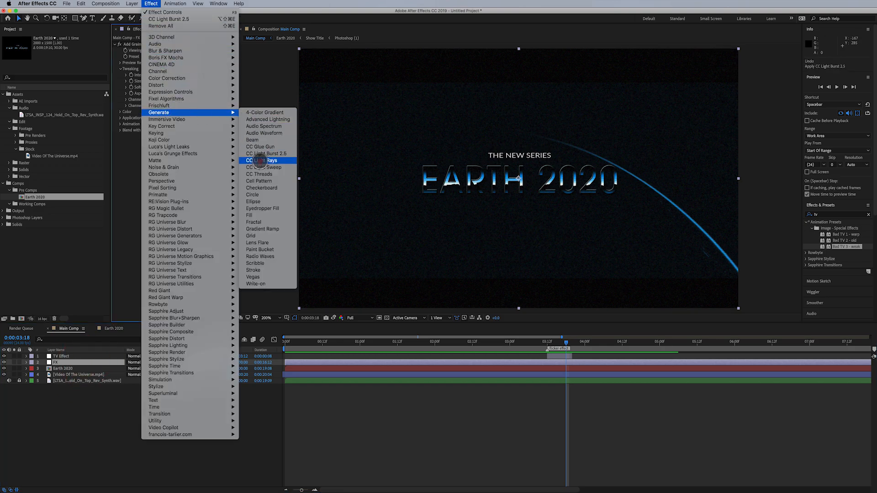
click(260, 160)
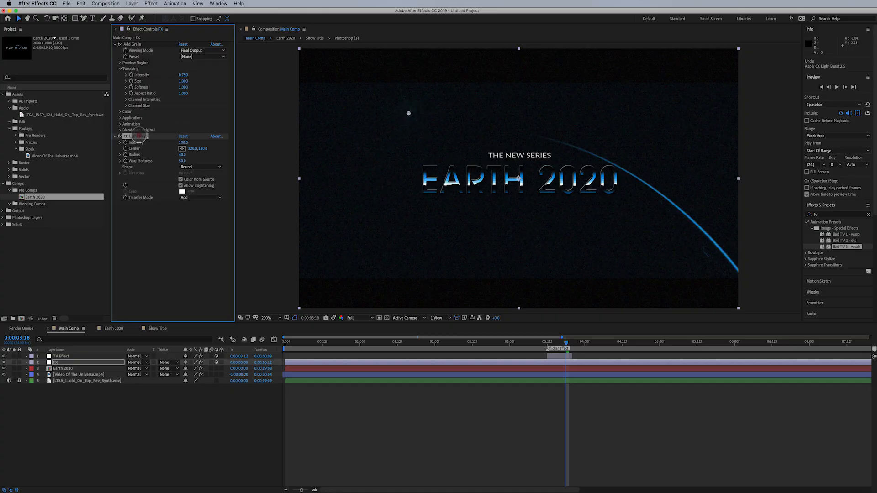
Move CC Light Rays above Add Grain in the FX layer's effect order and select it.
drag(137, 136, 151, 41)
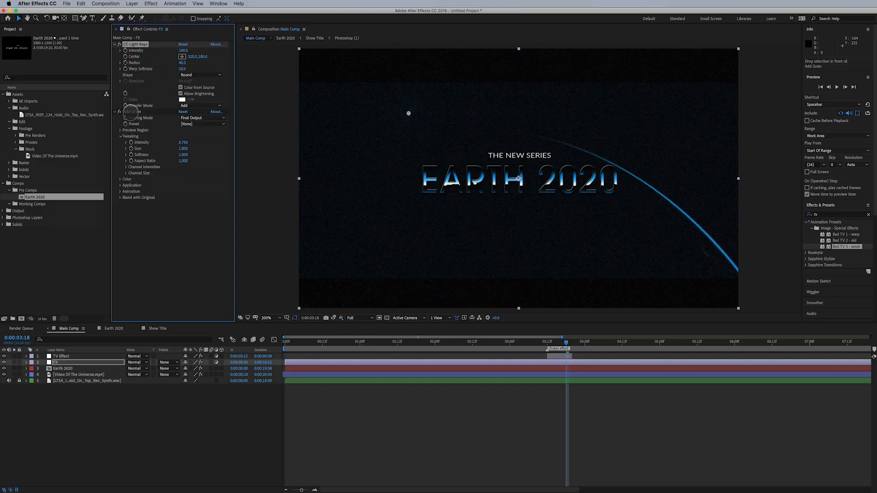
click(132, 112)
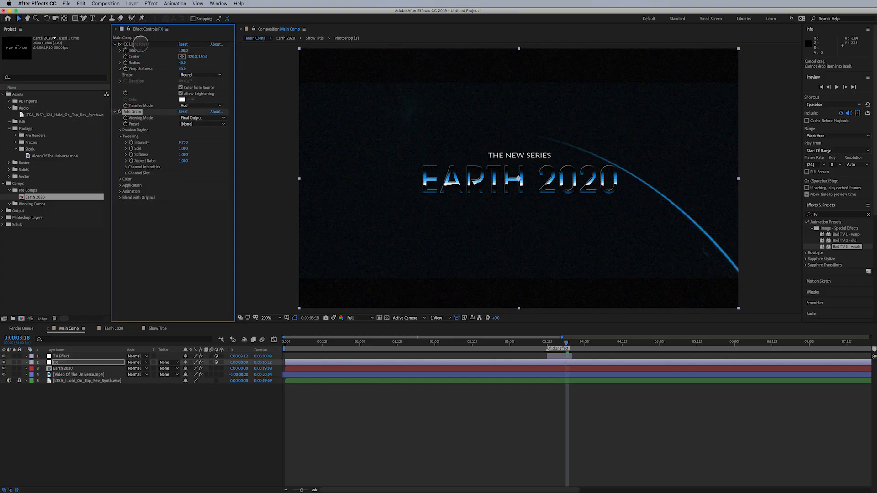
click(140, 44)
click(132, 112)
click(139, 44)
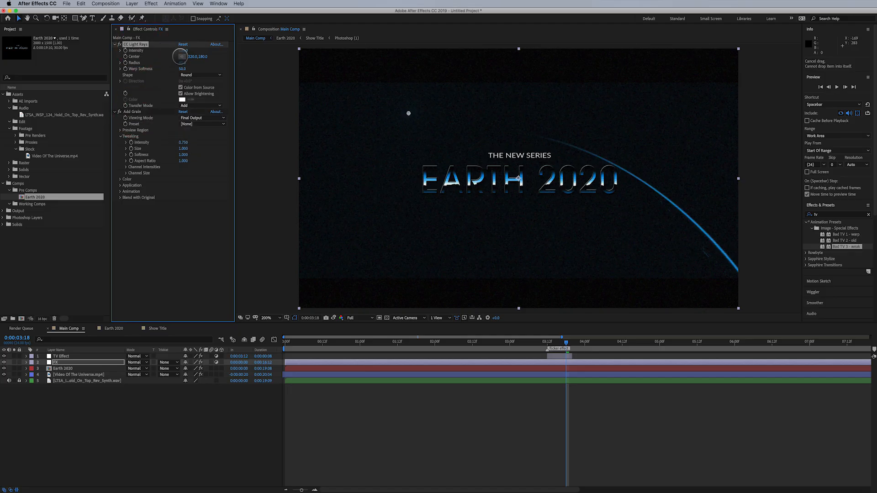
Place the CC Light Rays center on THE NEW SERIES text at about 654, 293 and set its intensity to 509.
click(181, 57)
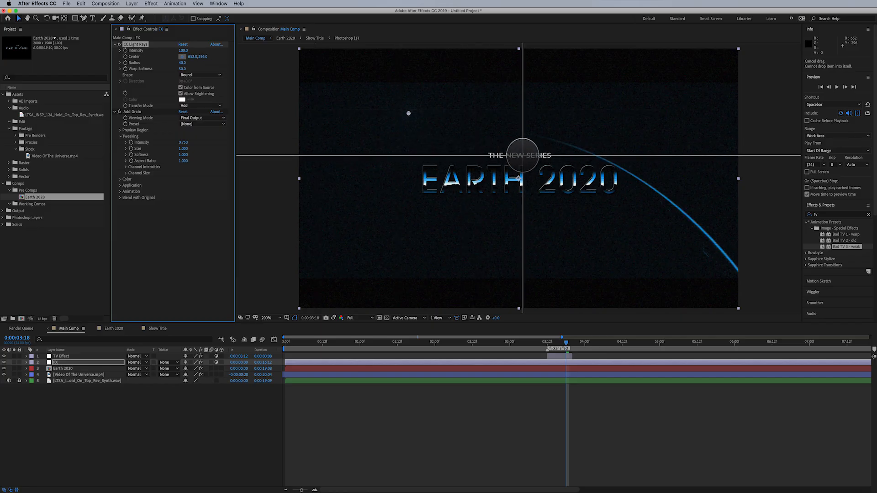
click(523, 156)
drag(523, 154, 523, 155)
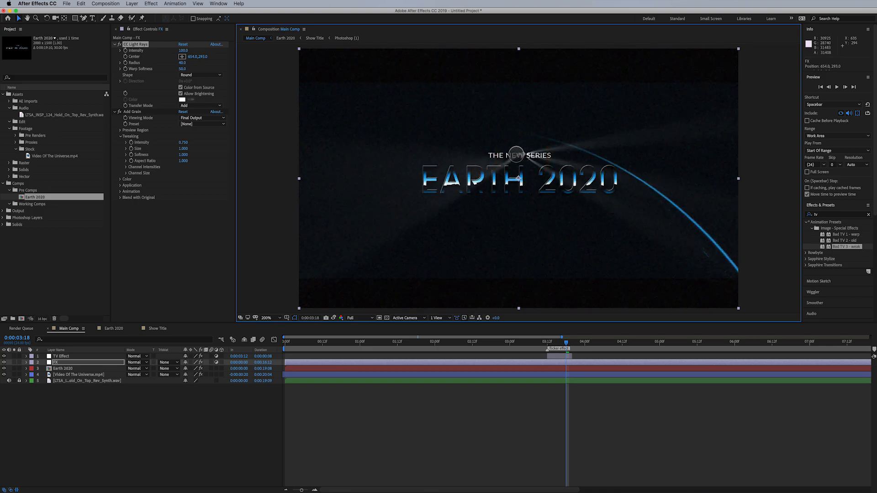
drag(183, 51, 332, 60)
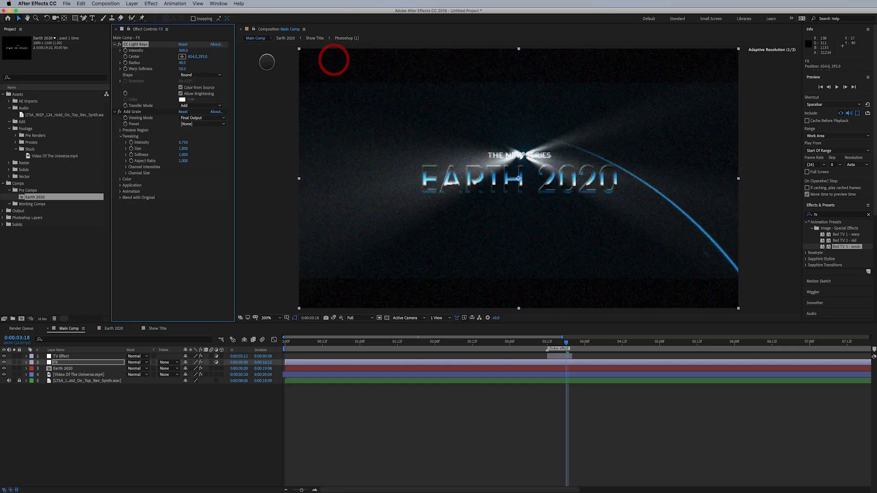
Set the CC Light Rays radius to 11.0 and warp softness to 150.0.
drag(183, 63, 181, 70)
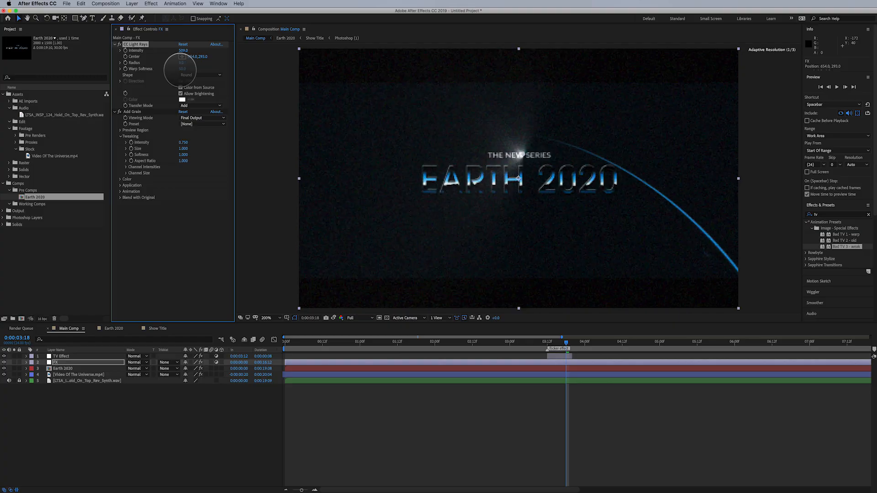
drag(179, 69, 181, 69)
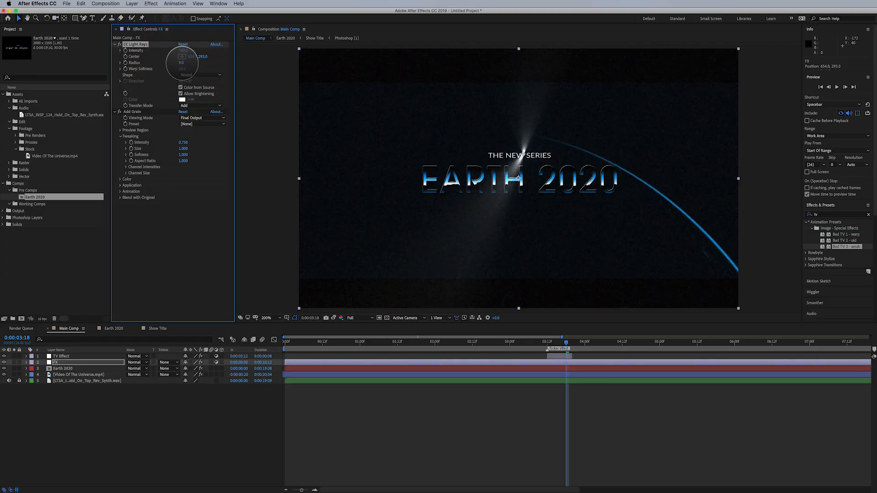
click(181, 62)
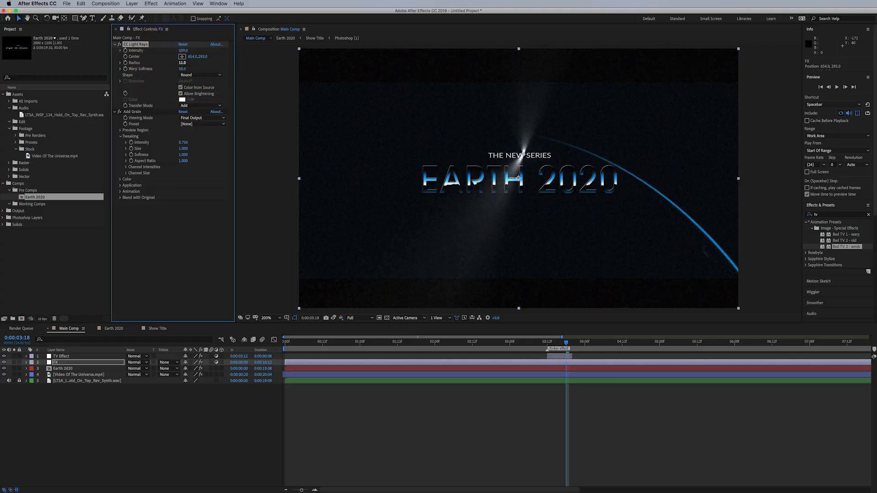
click(182, 69)
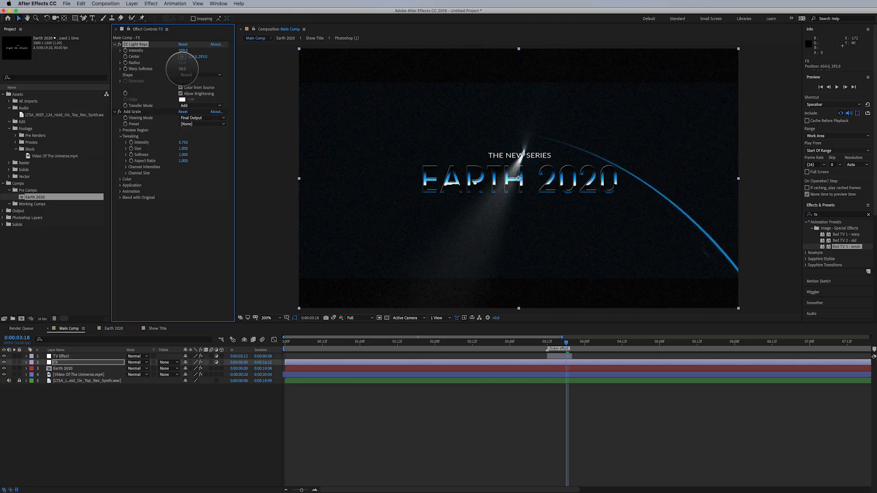
mouse_move(182, 69)
mouse_down()
mouse_move(180, 81)
mouse_move(204, 55)
mouse_up()
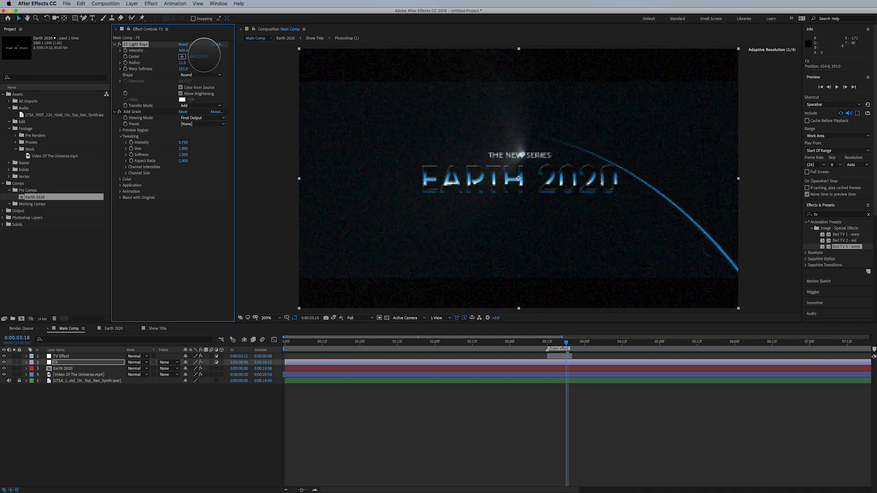
click(204, 56)
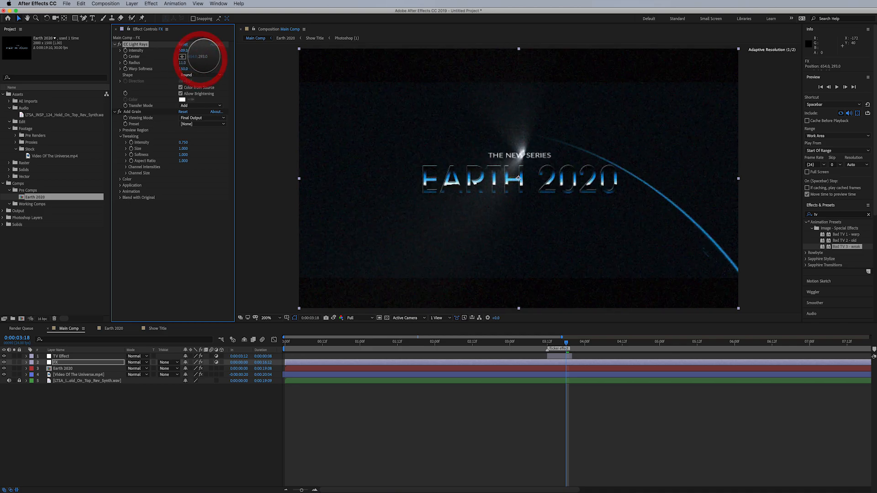
Change the CC Light Rays shape to Square and reposition its center at about 653, 296.
click(196, 75)
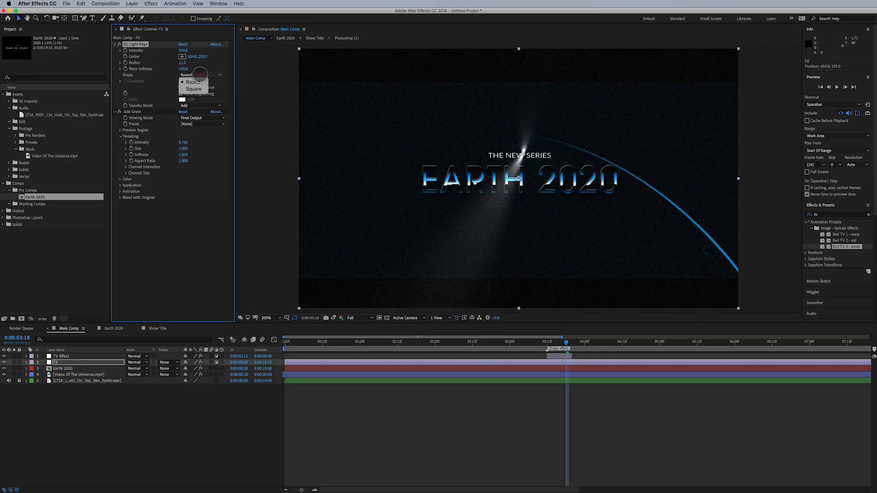
click(198, 88)
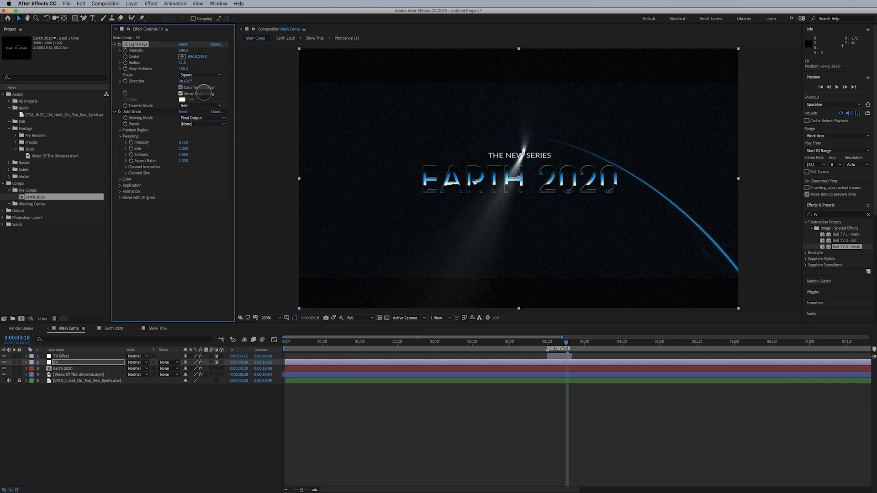
drag(524, 153, 523, 155)
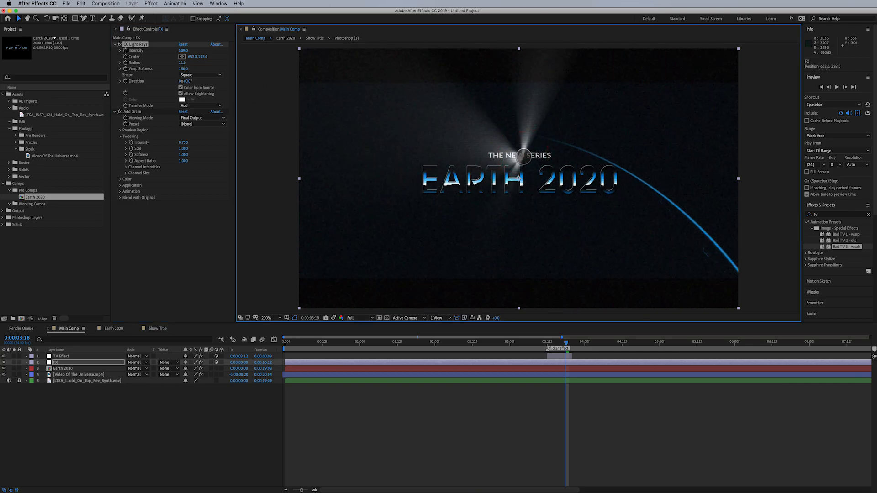
drag(522, 155, 521, 153)
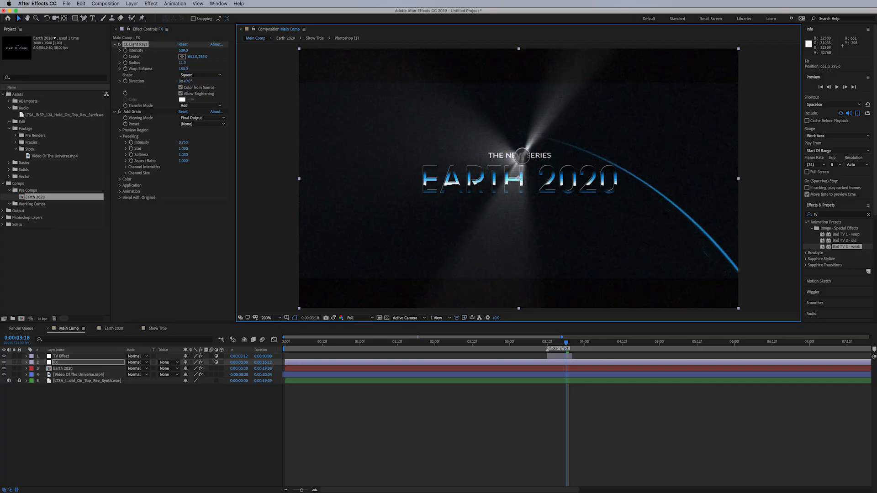
drag(522, 155, 523, 156)
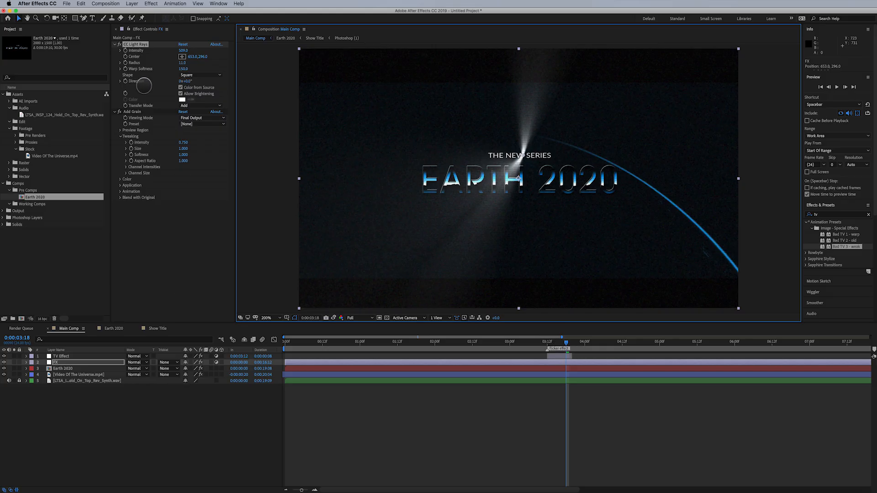
Start an Intensity keyframe for CC Light Rays at 0:00:03:18 and expand the effect's properties under the FX layer.
click(126, 50)
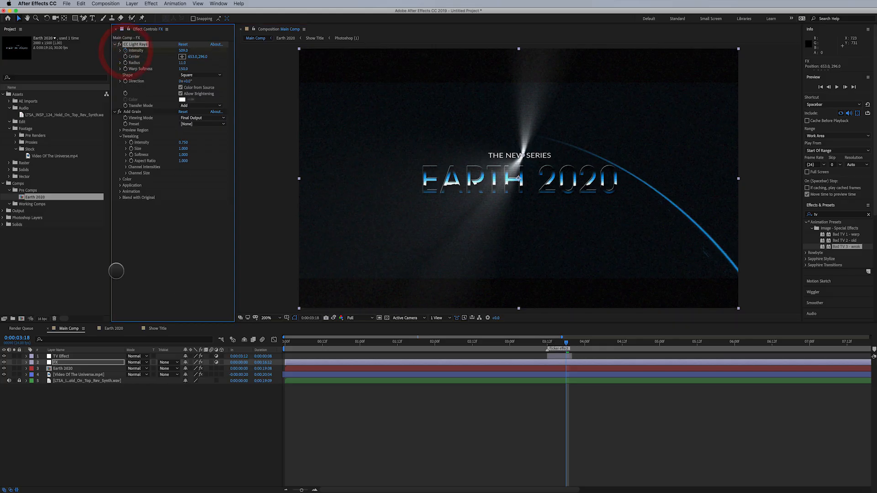
click(26, 362)
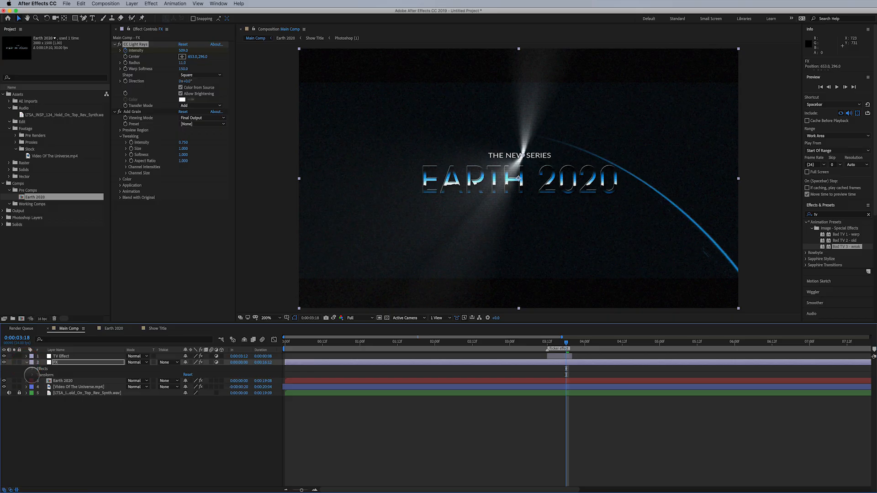
click(32, 368)
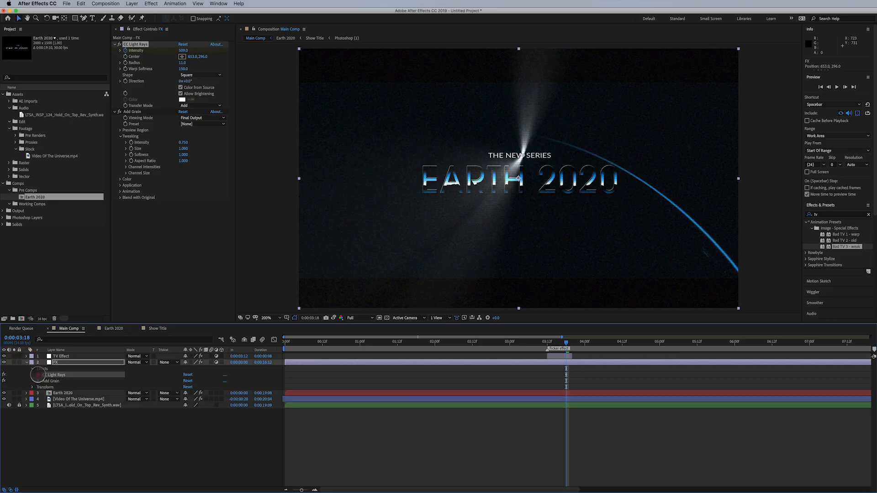
click(38, 375)
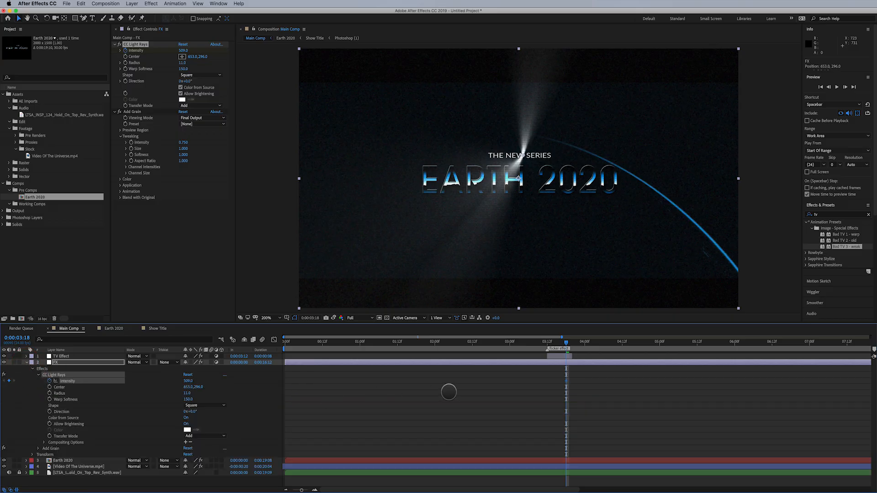
Add a CC Light Rays Intensity keyframe of 0 at 0:00:10:00 on the FX layer.
drag(562, 337, 828, 380)
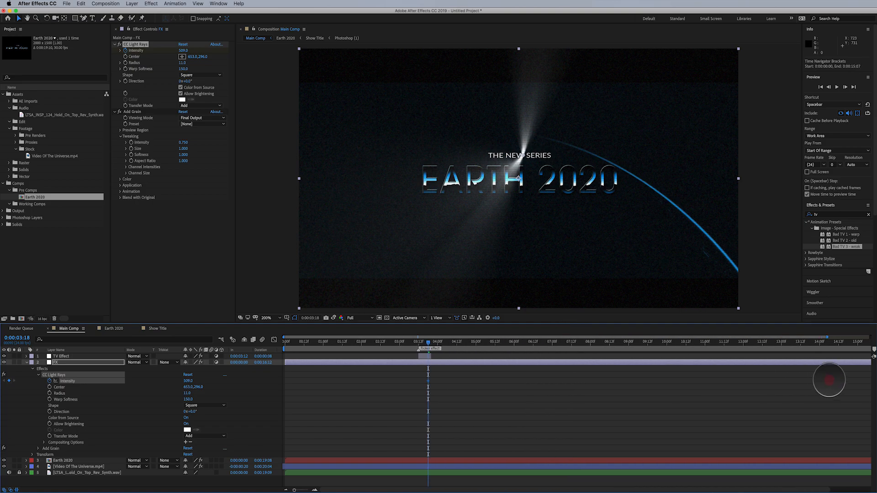
drag(593, 342, 664, 350)
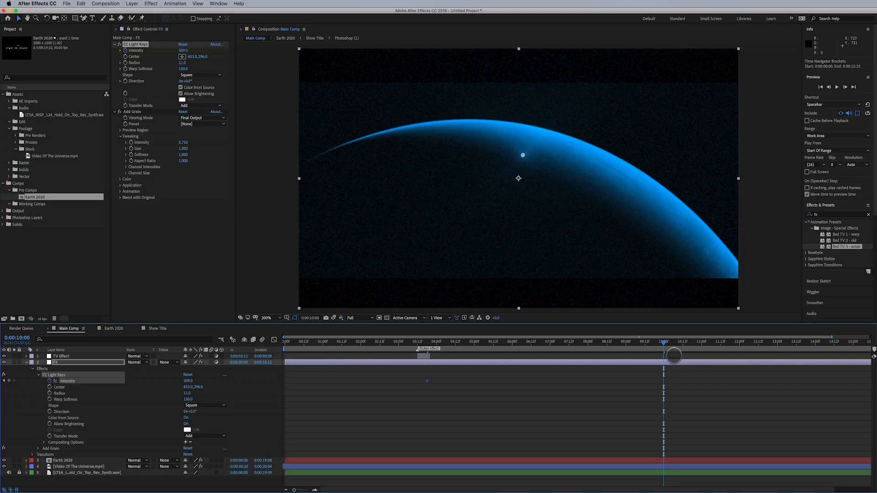
click(188, 381)
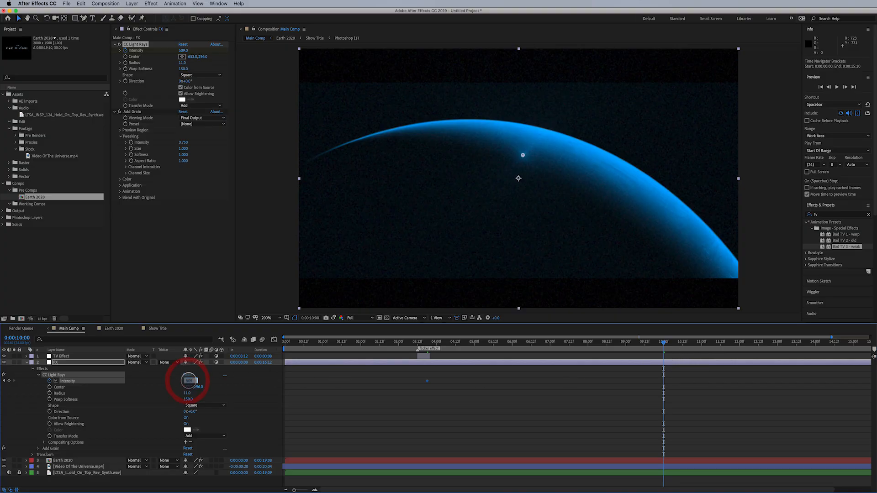
text(0)
key(Return)
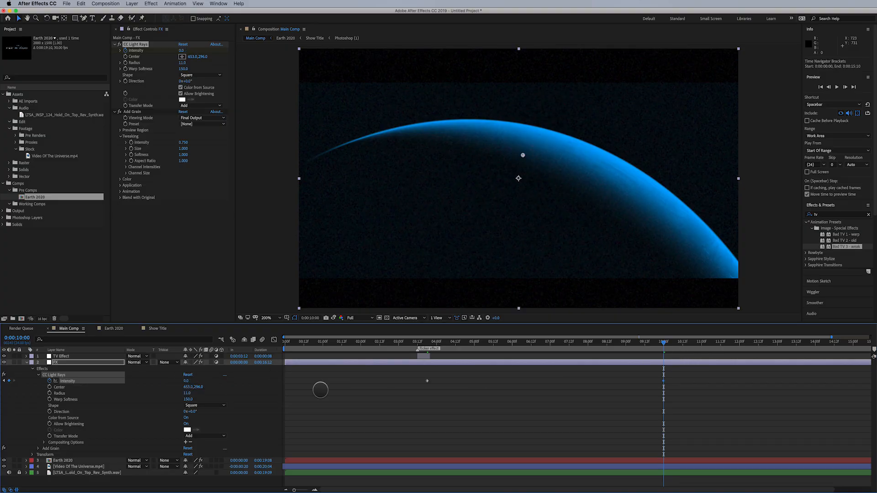
Add a CC Light Rays Intensity keyframe of 0 at 0:00:03:17, one frame before the 509 keyframe.
drag(624, 341, 242, 359)
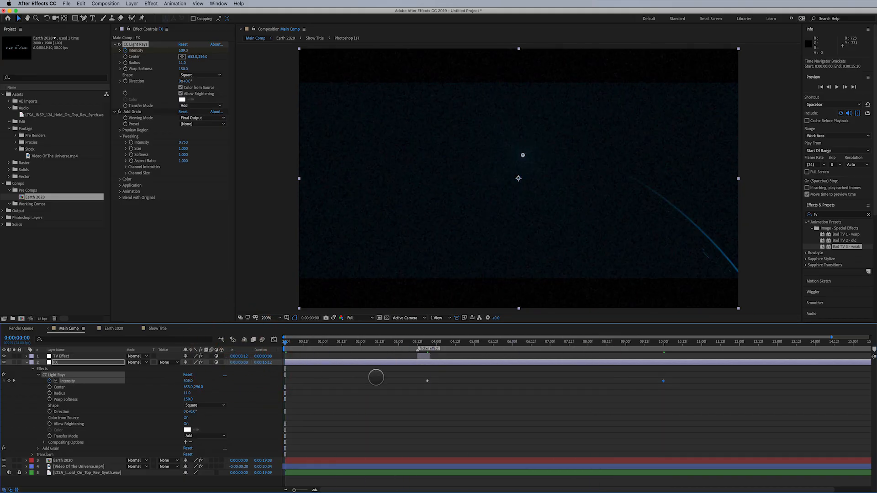
click(423, 341)
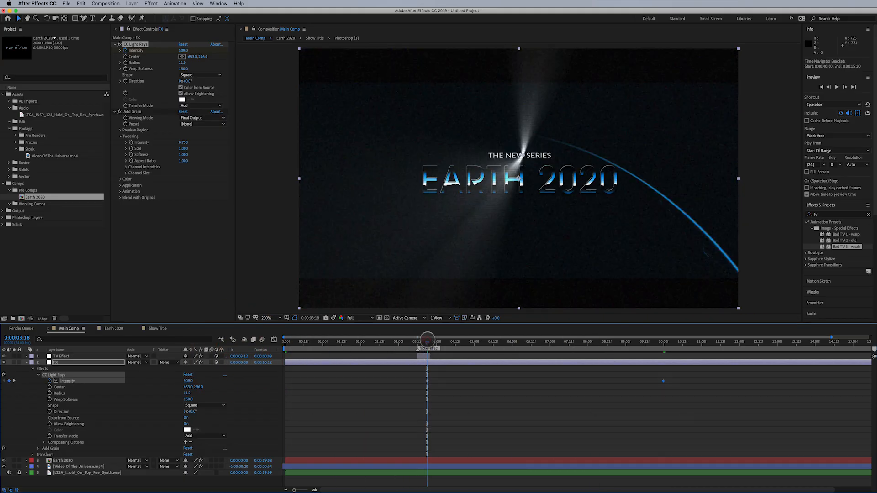
drag(427, 340, 261, 343)
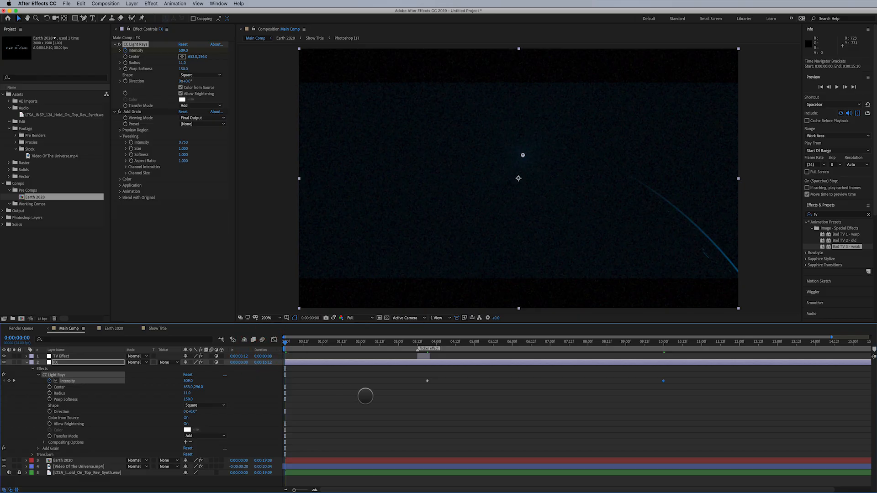
click(366, 396)
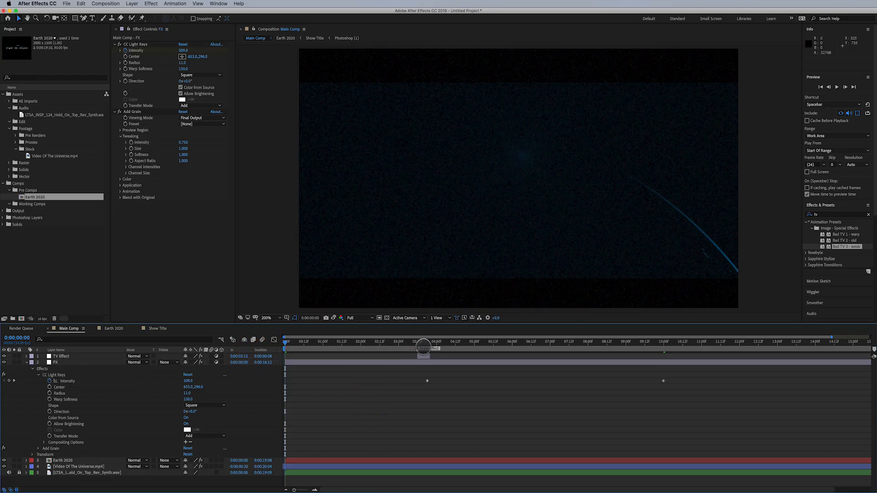
click(427, 342)
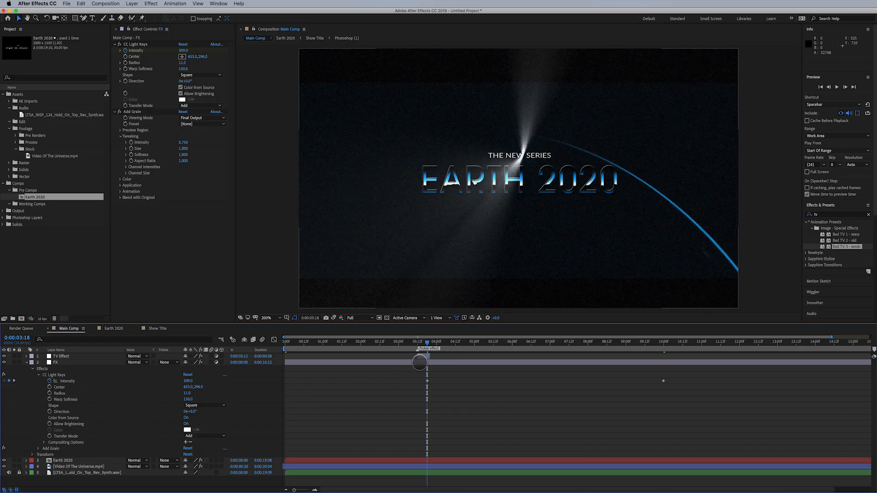
key(Page_Up)
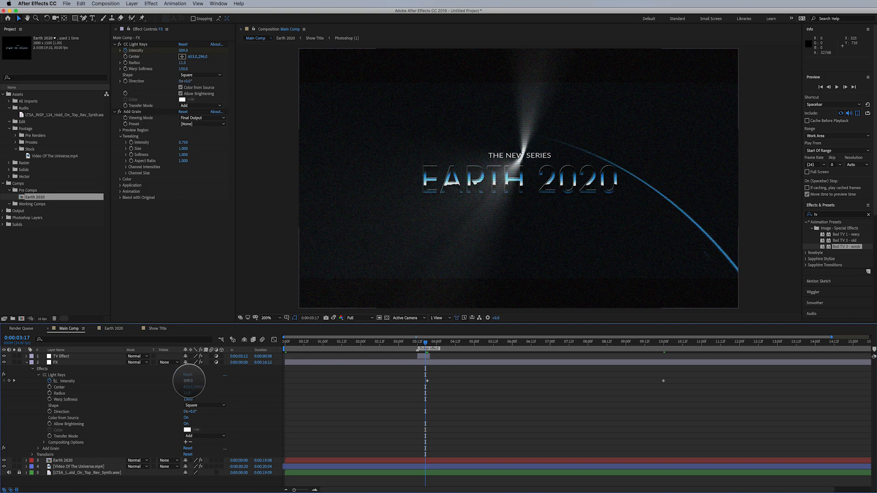
click(189, 381)
text(0)
key(Return)
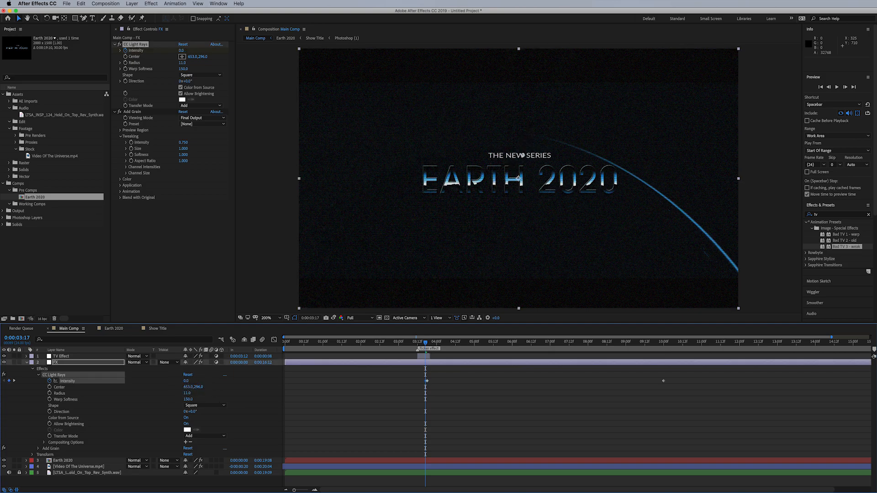
Shift the two adjacent Intensity keyframes, 0 and 509, earlier so the 509 keyframe sits at 0:00:03:12.
key(j)
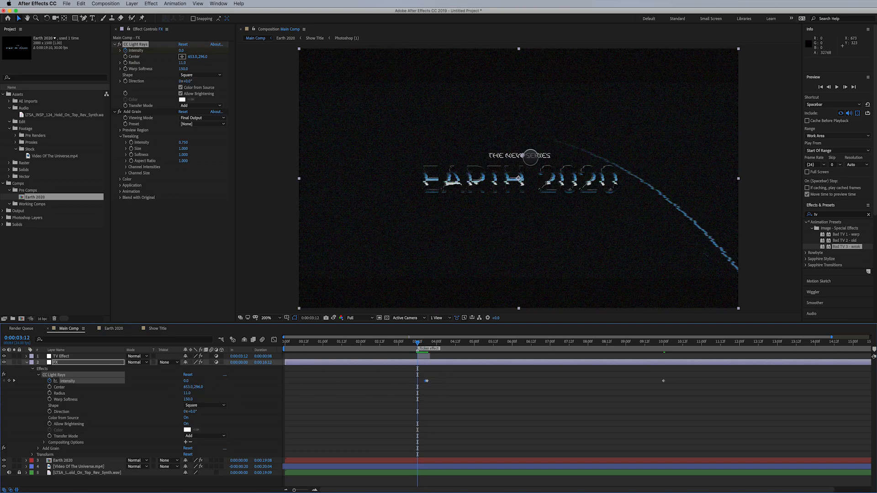
drag(426, 381, 417, 382)
click(455, 382)
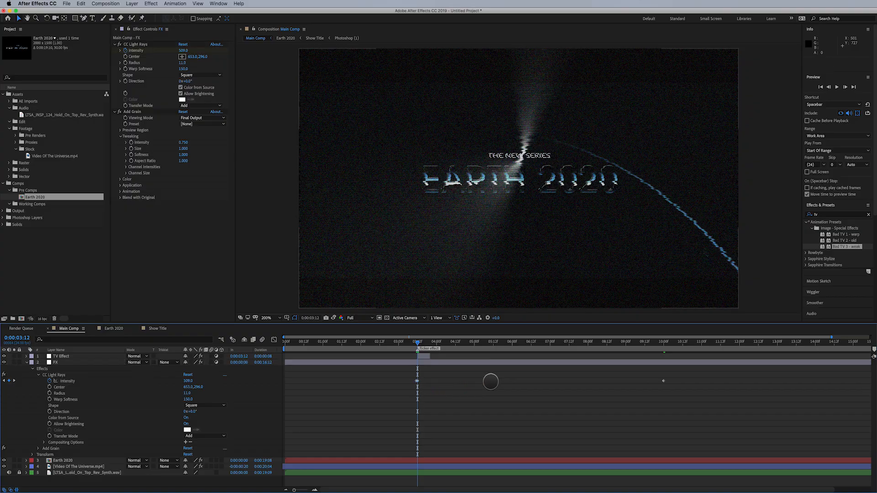
Preview the light ray animation, check the frame at 0:00:09:00 and collapse the FX layer's properties.
key(space)
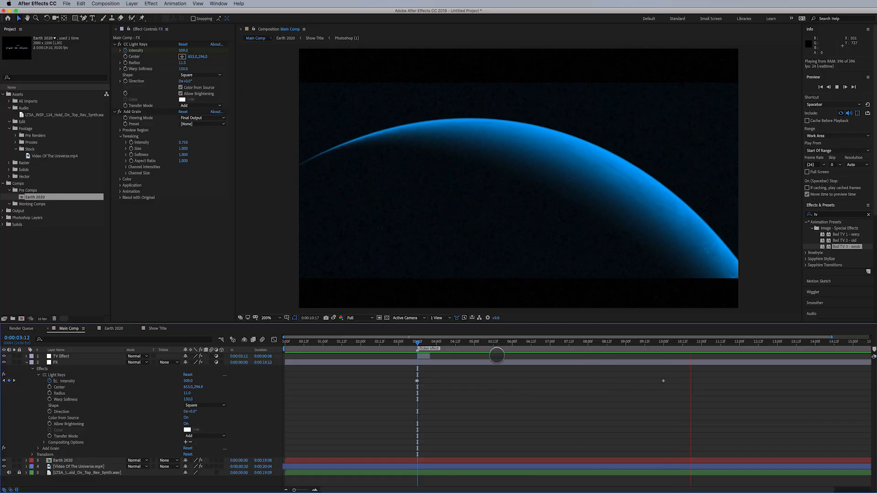
drag(507, 341, 625, 358)
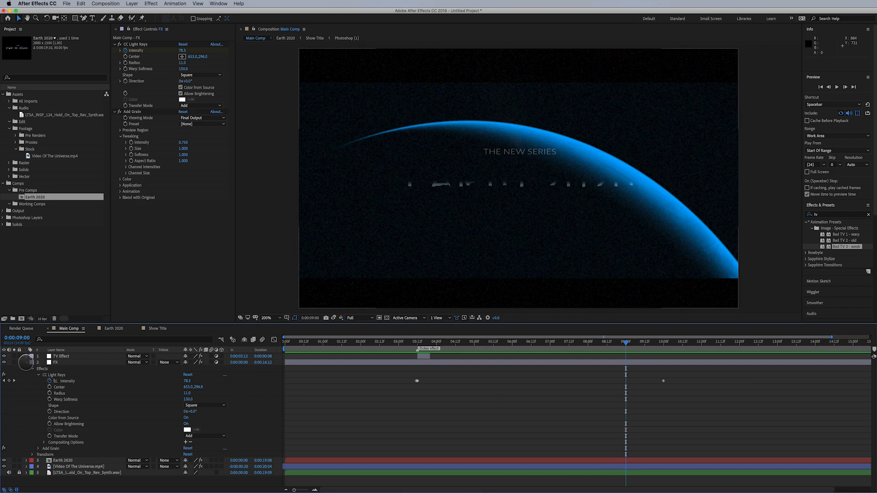
click(26, 362)
key(apostrophe)
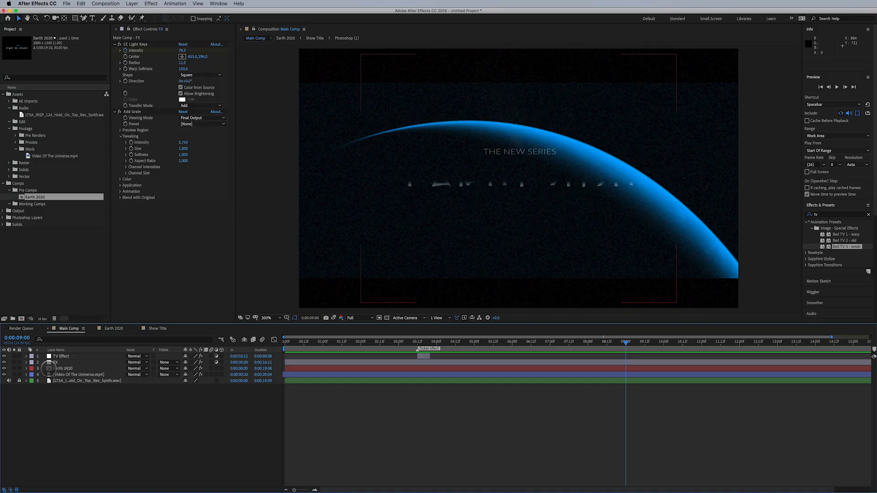
Inspect THE NEW SERIES layer inside the Earth 2020 composition and return to Main Comp.
double_click(49, 368)
click(67, 356)
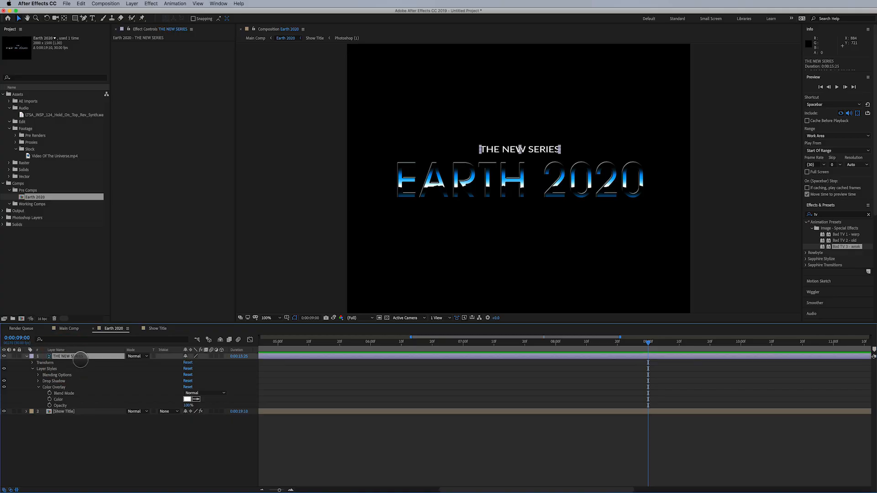
click(69, 328)
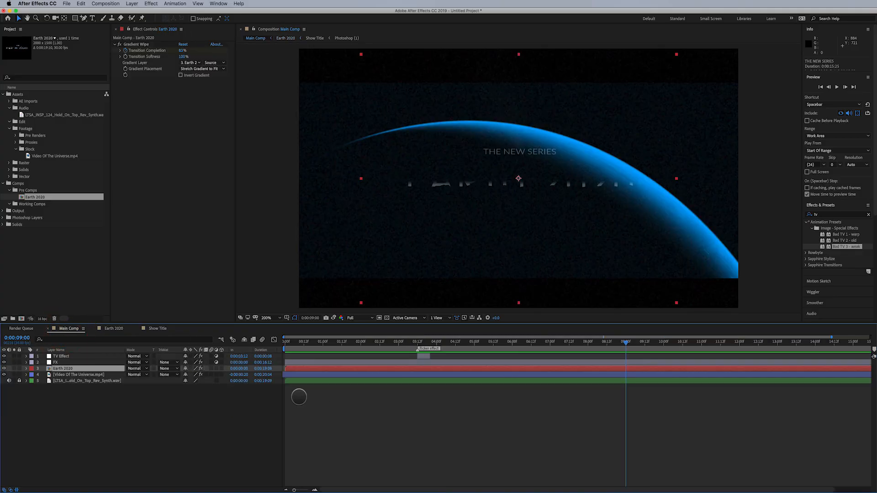
Reveal the Gradient Wipe properties of the Earth 2020 layer and select its Transition Completion keyframes.
click(95, 368)
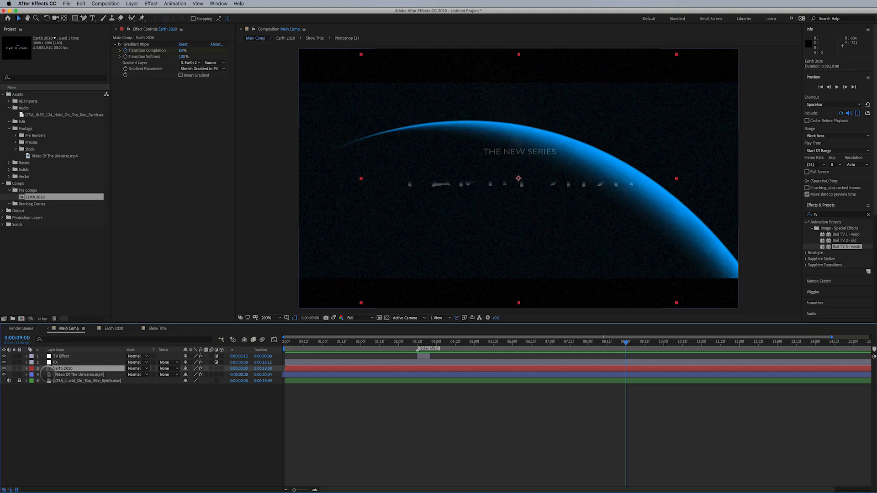
click(26, 368)
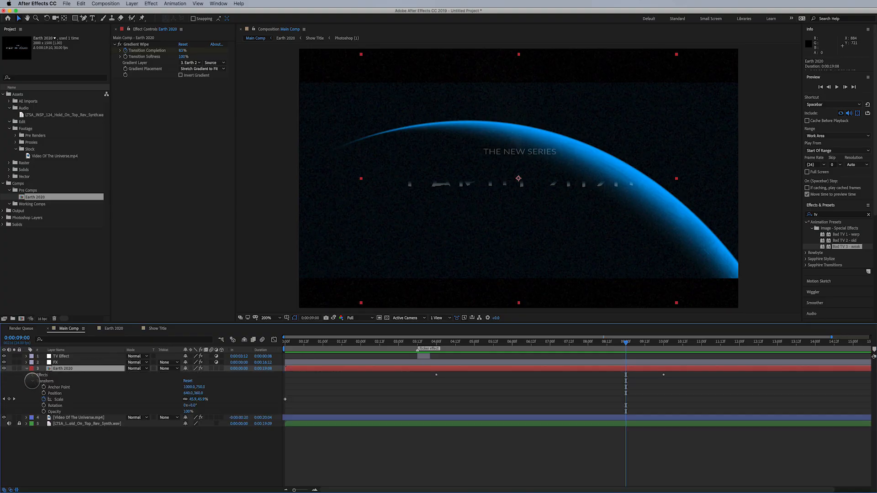
click(32, 381)
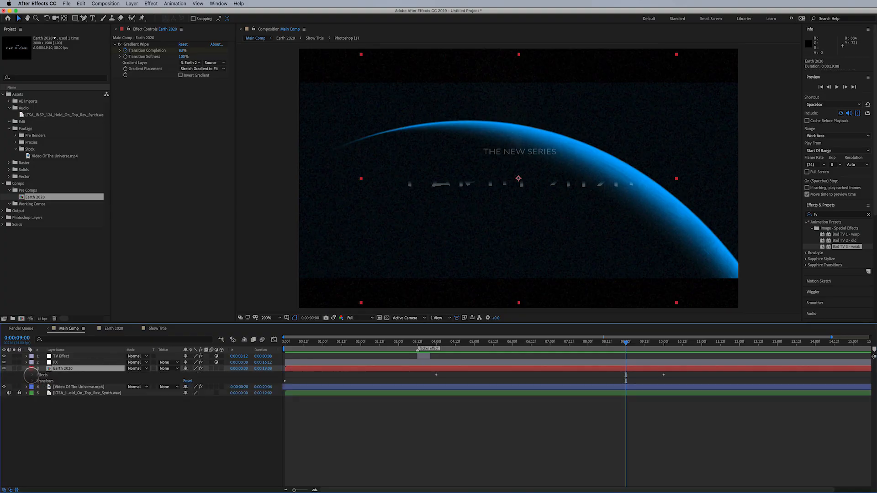
click(33, 375)
click(38, 380)
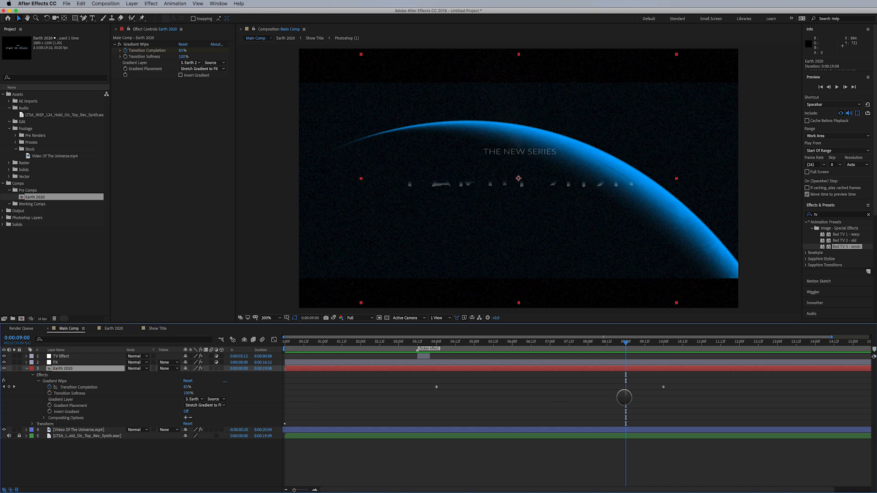
drag(431, 380, 671, 407)
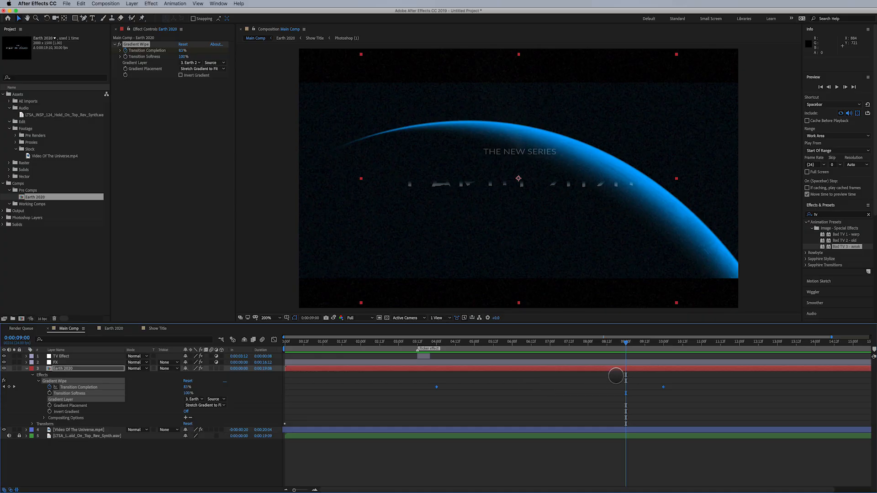
Try Easy Ease In on the Transition Completion keyframe at 0:00:10:00, check its timing and undo the easing.
click(658, 392)
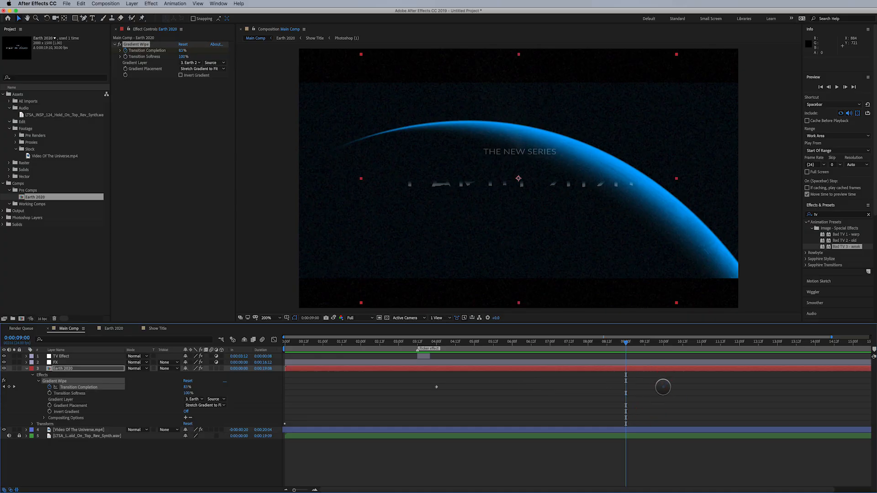
right_click(663, 387)
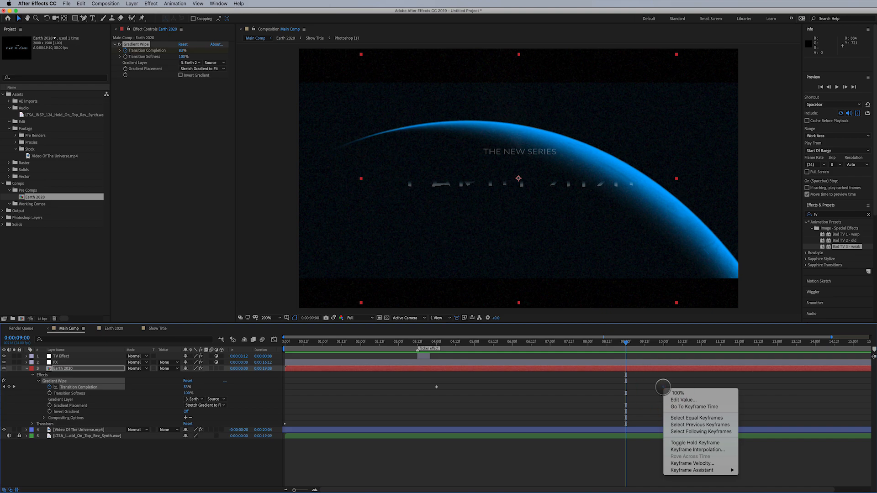
click(691, 470)
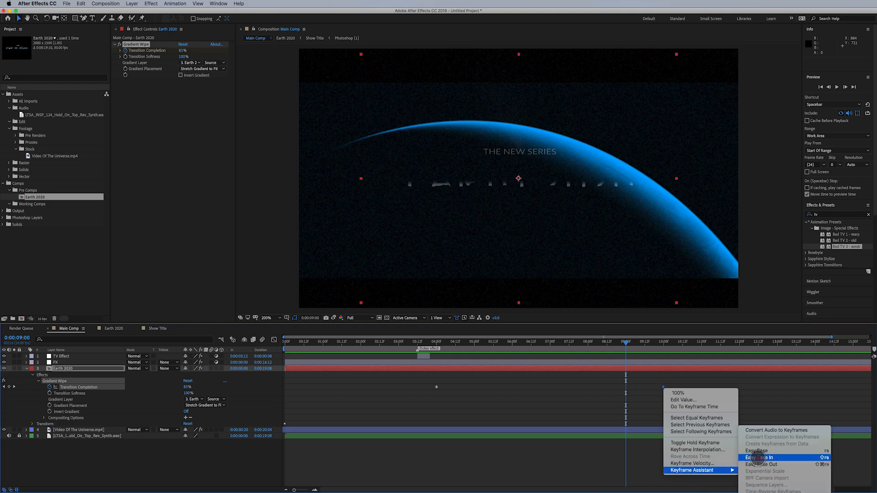
click(756, 457)
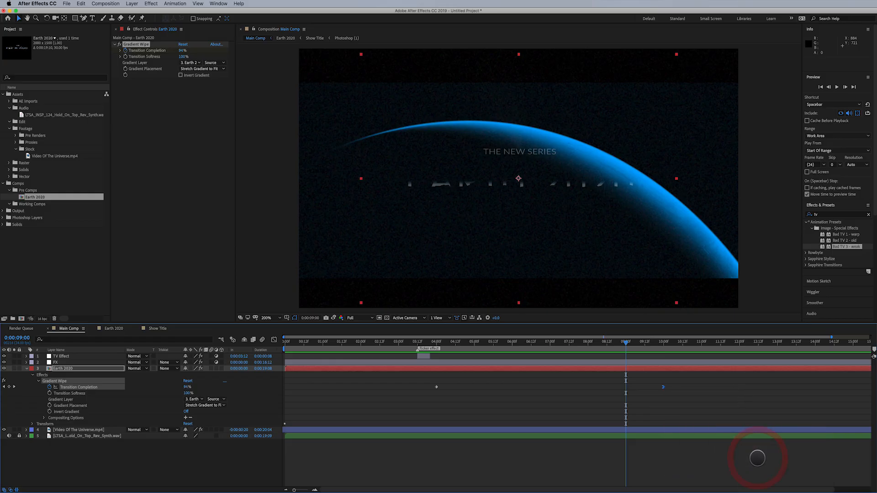
click(628, 342)
drag(629, 341, 661, 345)
key(super+z)
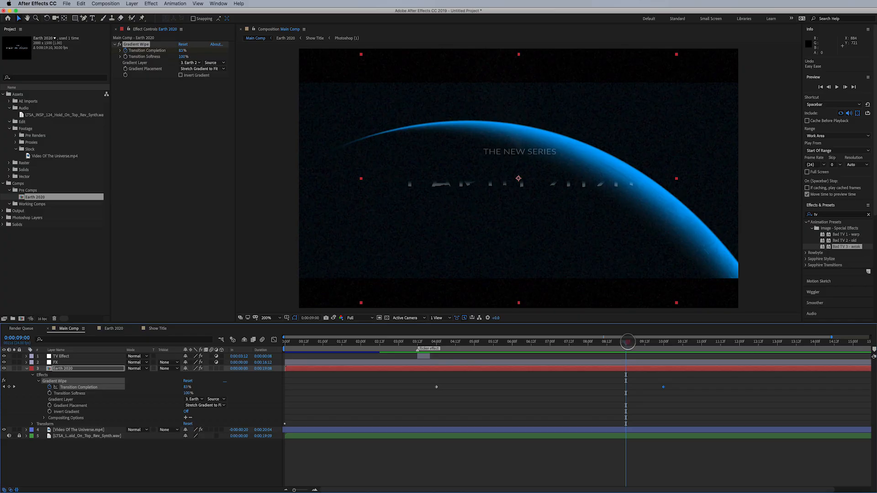
Apply Easy Ease In to the Earth 2020 layer's last Transition Completion keyframe at 0:00:10:00.
drag(627, 342, 664, 343)
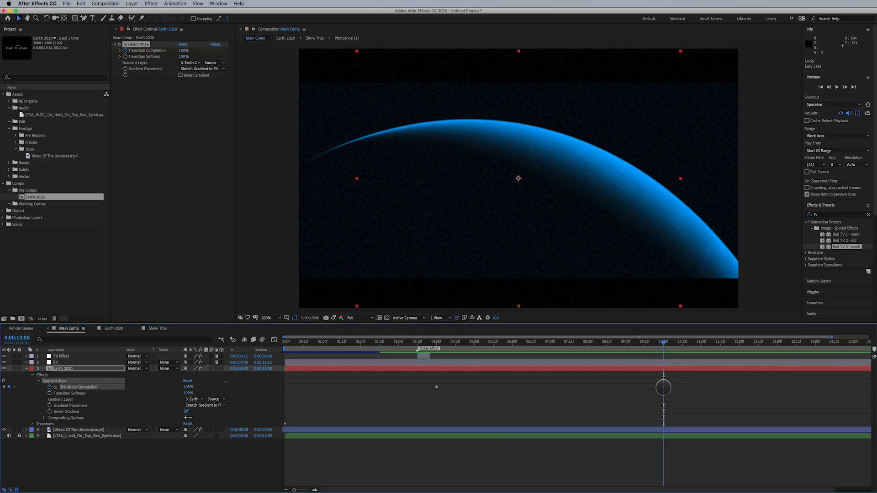
right_click(663, 386)
mouse_move(704, 469)
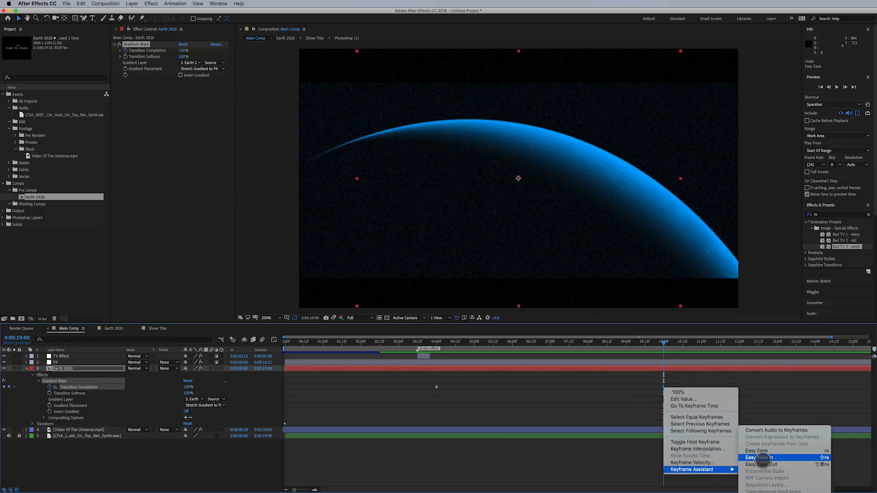
click(762, 457)
Scrub through the eased title wipe and play back the whole Main Comp.
drag(618, 344, 592, 377)
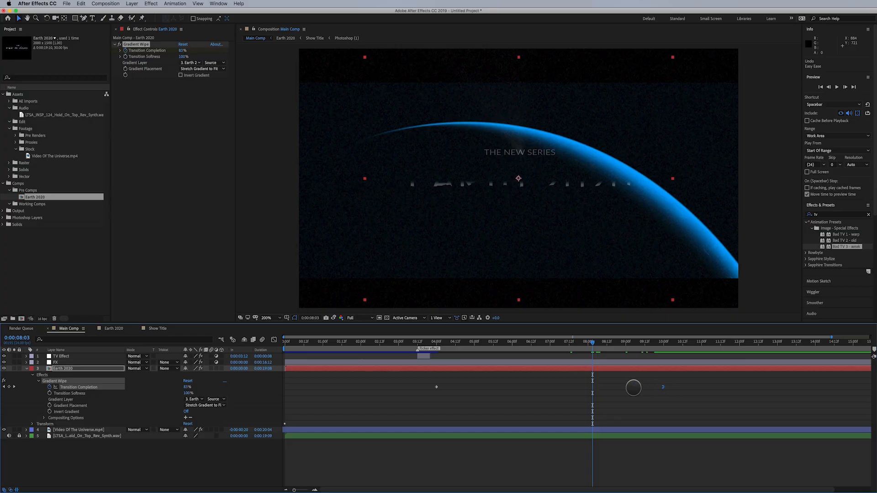
drag(591, 342, 683, 350)
key(space)
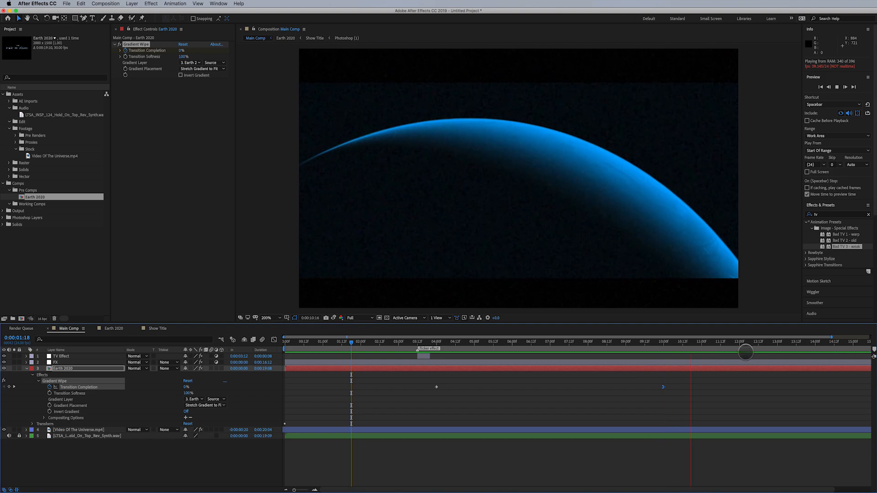
key(space)
key(space)
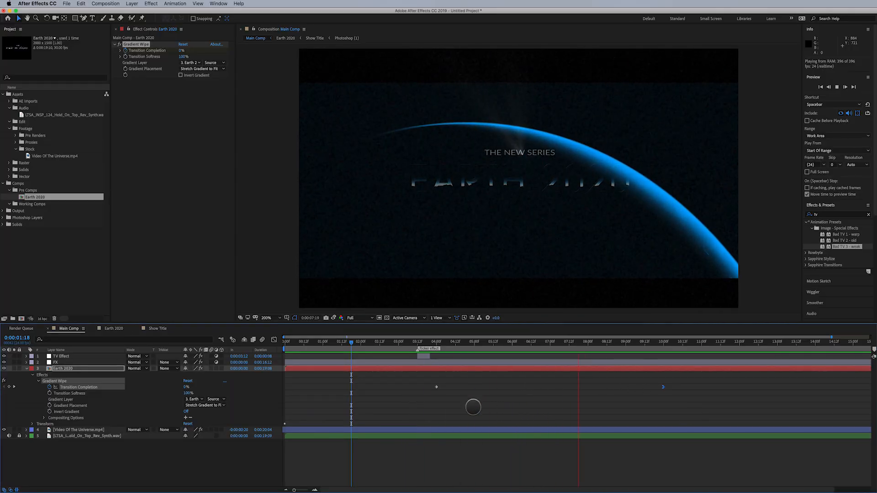
Open the Earth 2020 precomp and reveal the Gradient Wipe properties of its Show Title layer.
drag(410, 345, 337, 373)
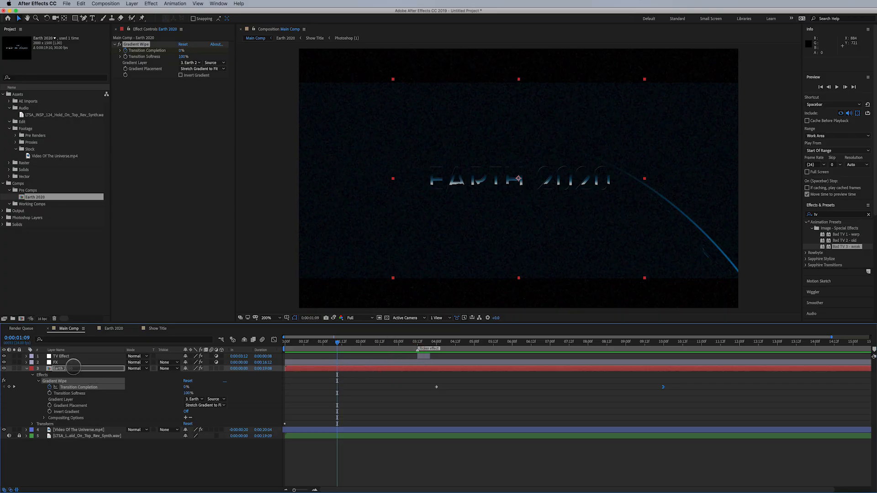
double_click(68, 368)
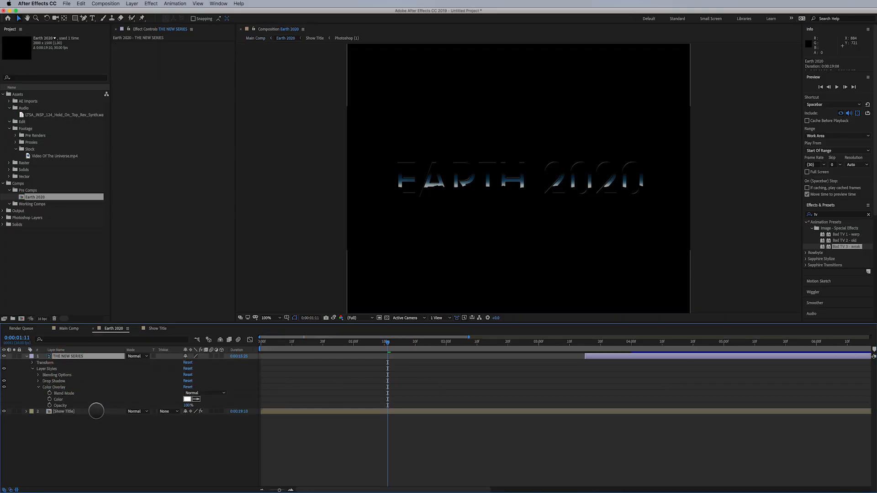
click(92, 412)
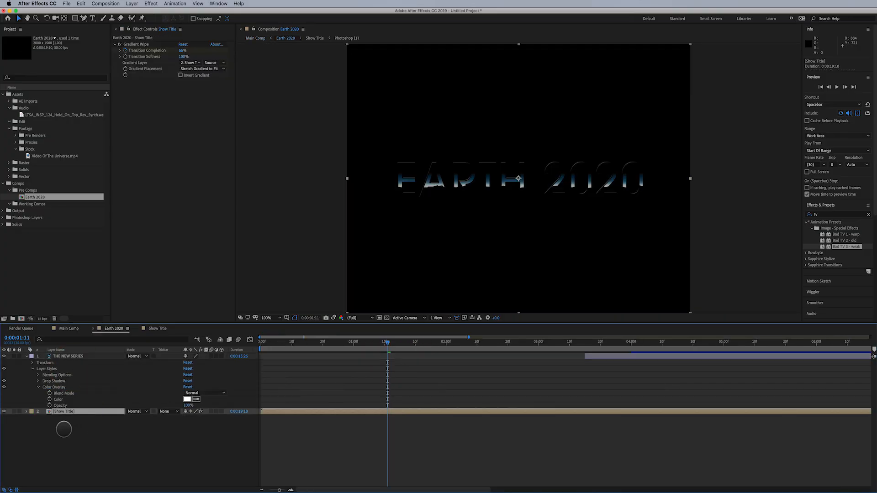
click(26, 411)
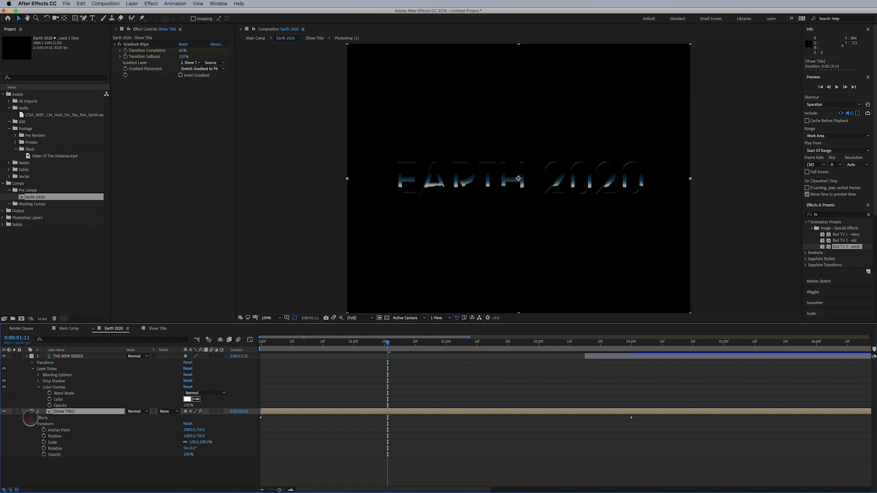
click(32, 418)
click(52, 423)
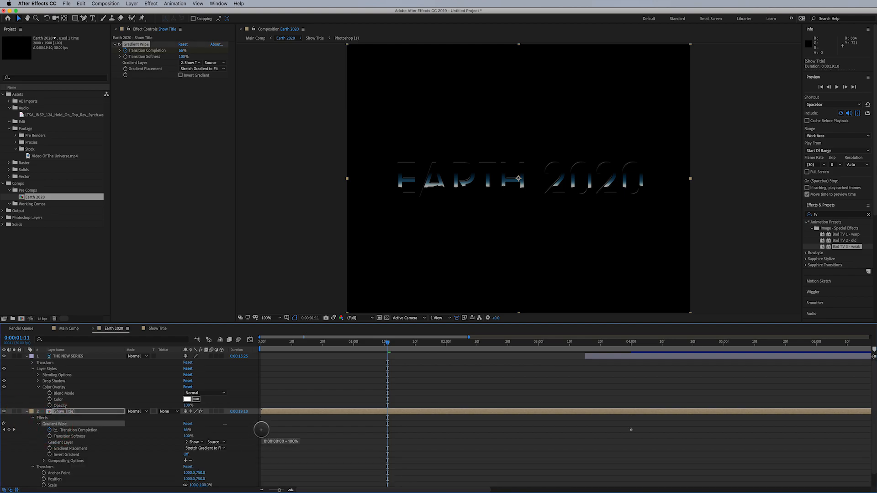
Apply Easy Ease Out to the Show Title layer's first Transition Completion keyframe at 0:00:00:00.
click(262, 429)
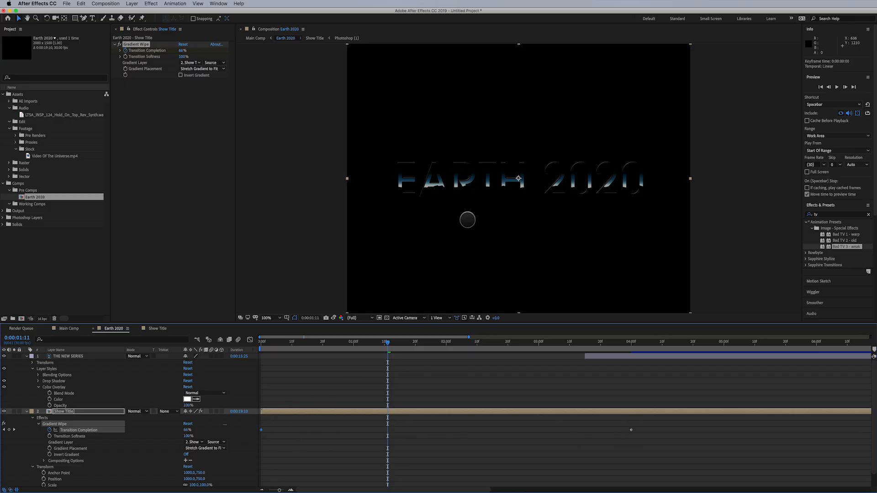
click(323, 343)
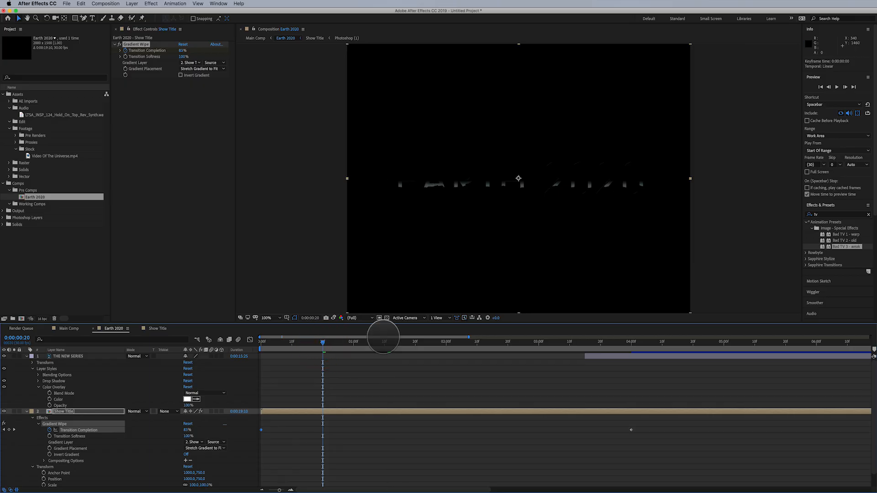
right_click(260, 430)
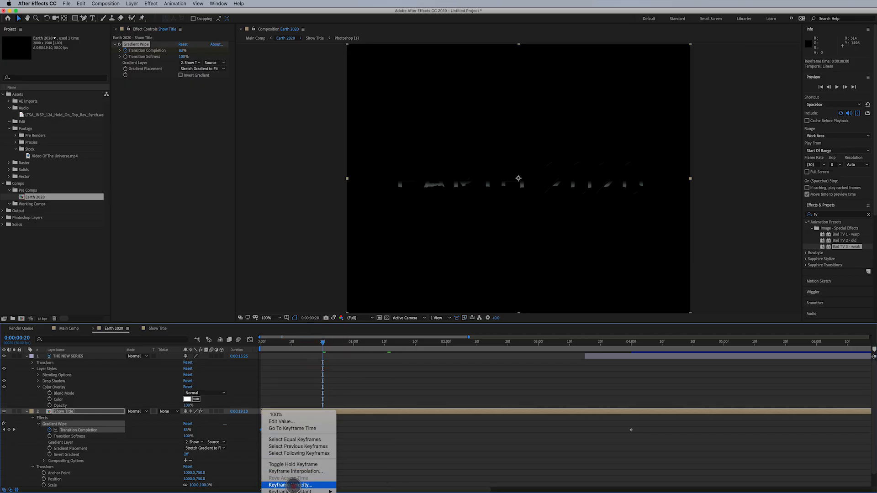
mouse_move(298, 488)
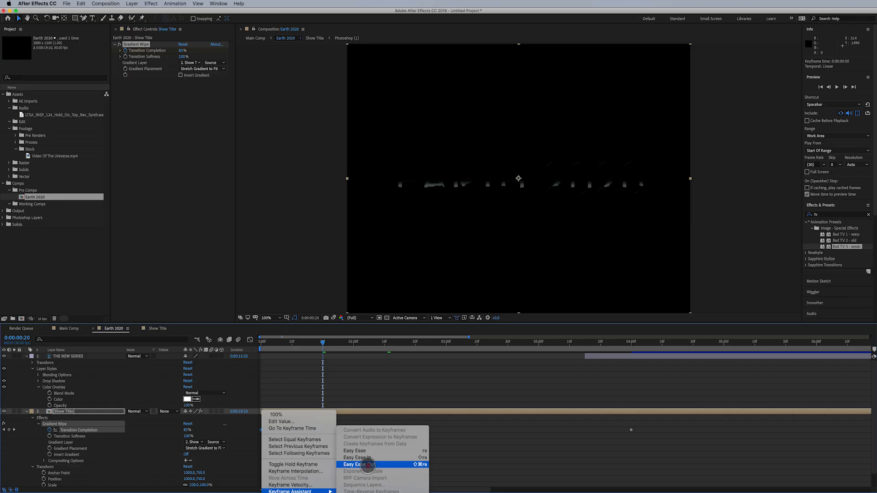
click(360, 464)
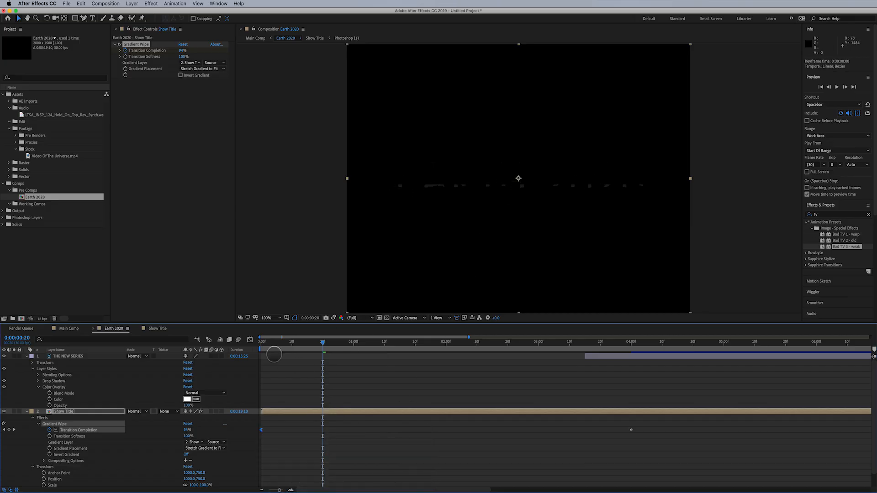
Scrub through the eased Show Title wipe, then return to Main Comp and play it back.
drag(259, 342, 612, 365)
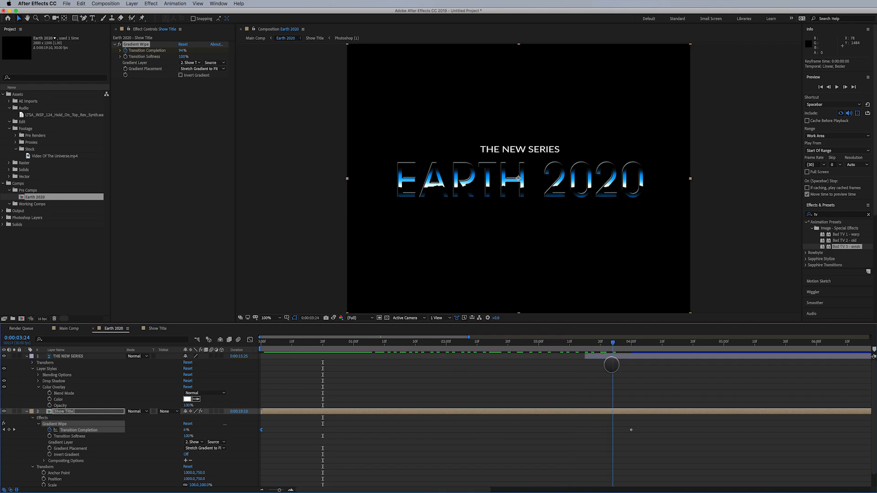
click(68, 329)
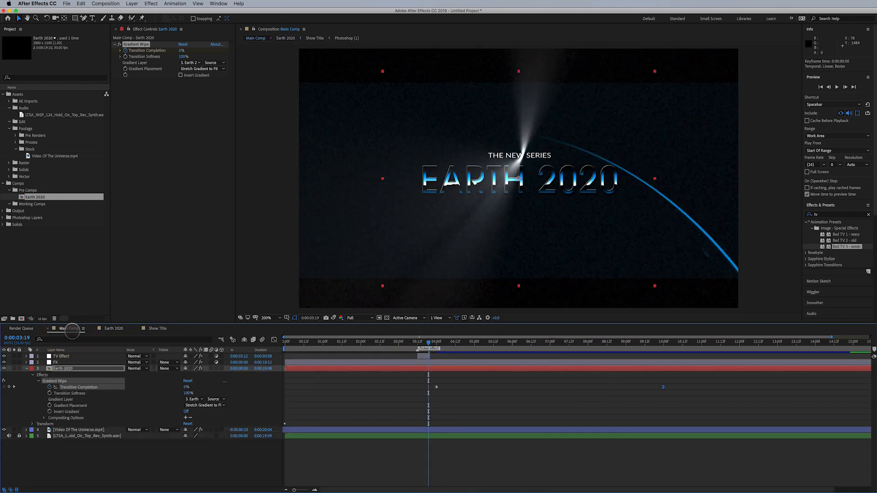
key(space)
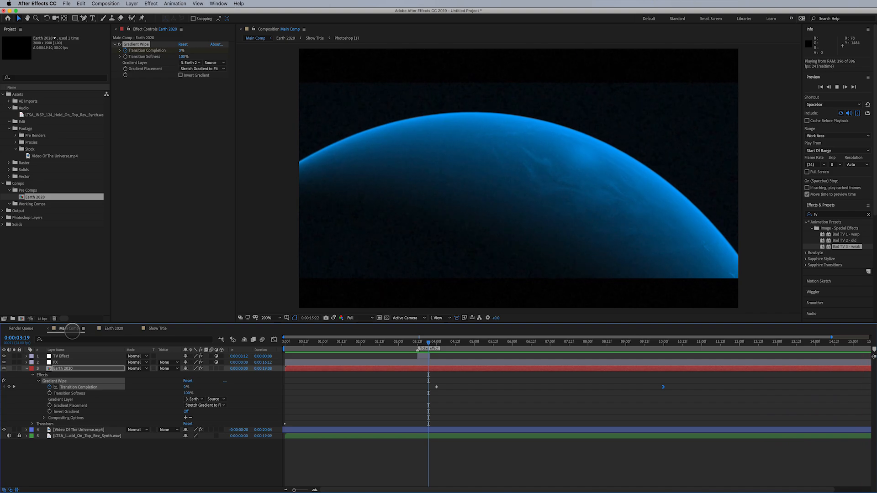
key(space)
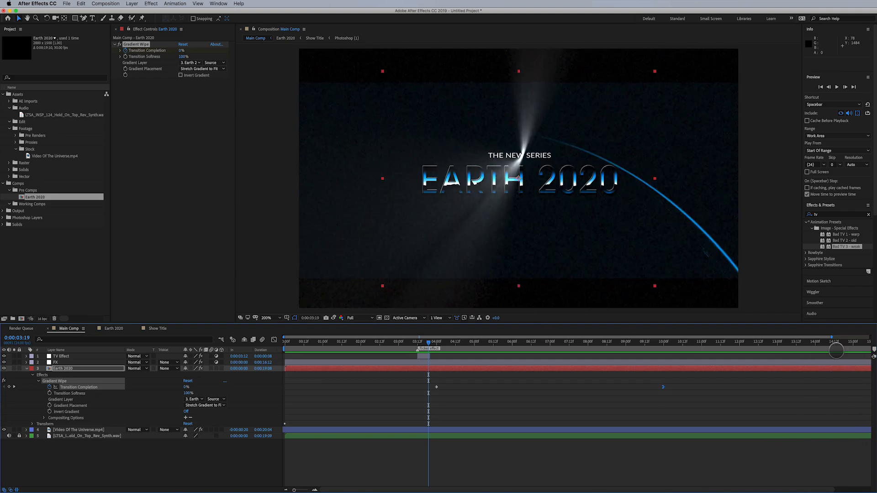
Add an Opacity keyframe at 0:00:10:07 to the Video Of The Universe.mp4 layer in Main Comp.
drag(831, 337, 650, 371)
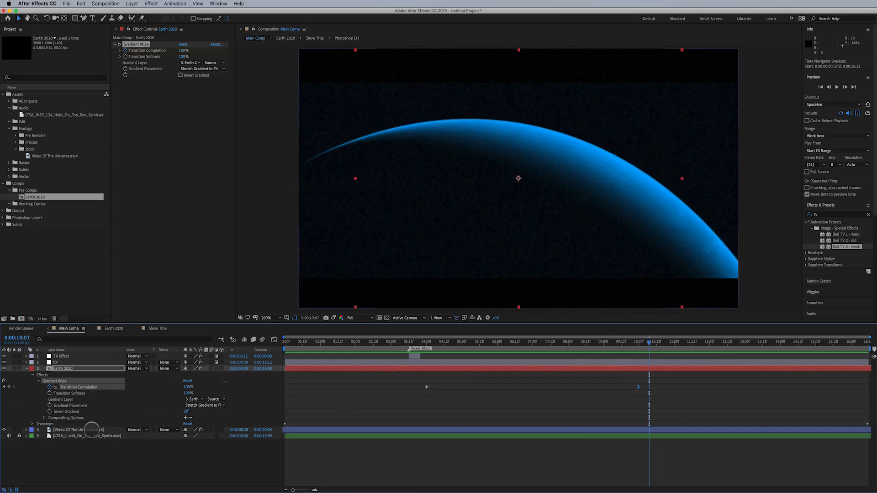
click(89, 429)
click(26, 429)
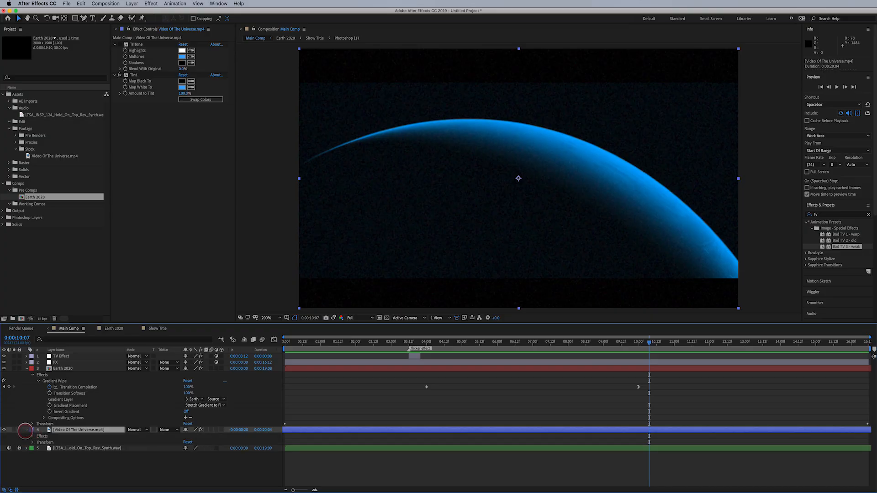
click(33, 442)
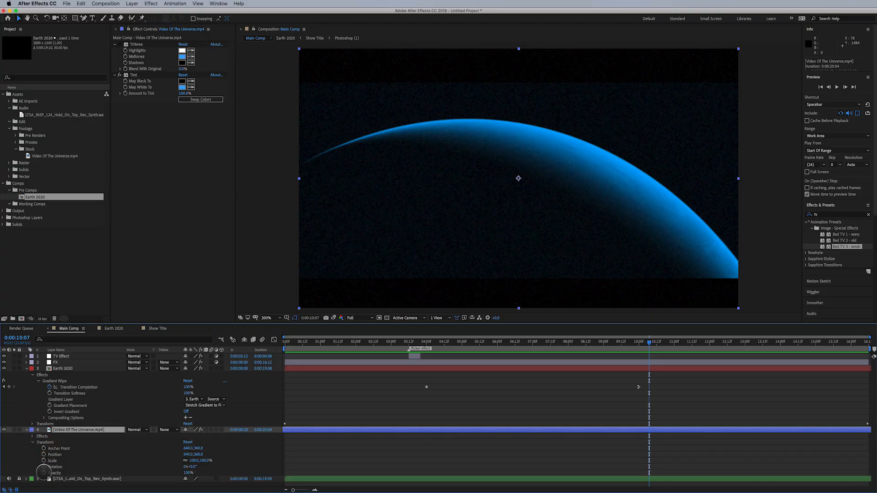
click(43, 473)
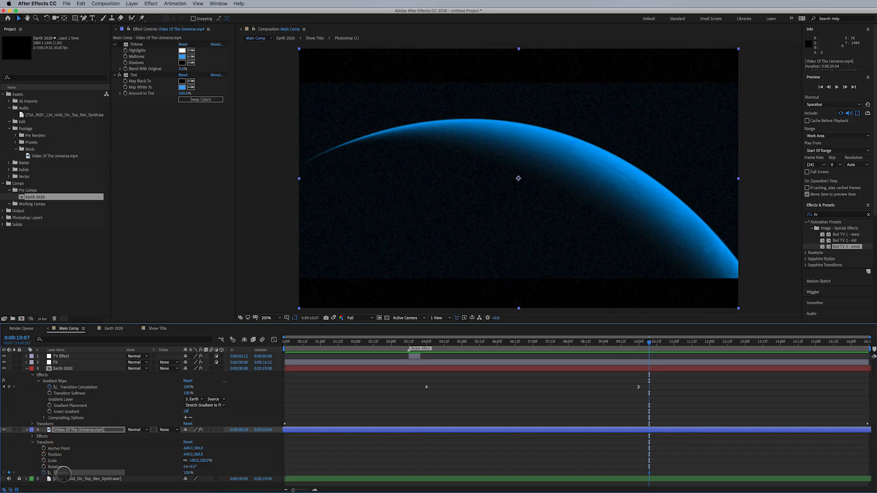
Lower the Video Of The Universe.mp4 layer's Opacity at 0:00:15:18 to keyframe a fade-out, and preview the composition.
drag(647, 350, 842, 384)
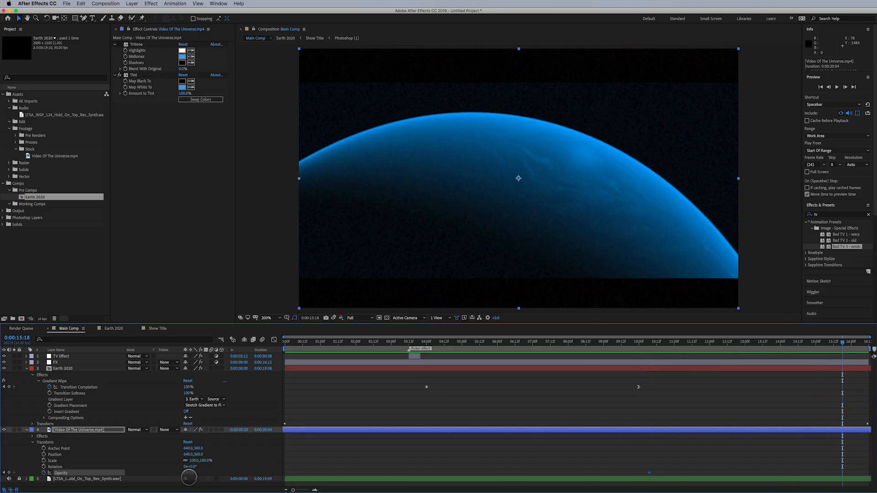
drag(186, 472, 141, 470)
key(space)
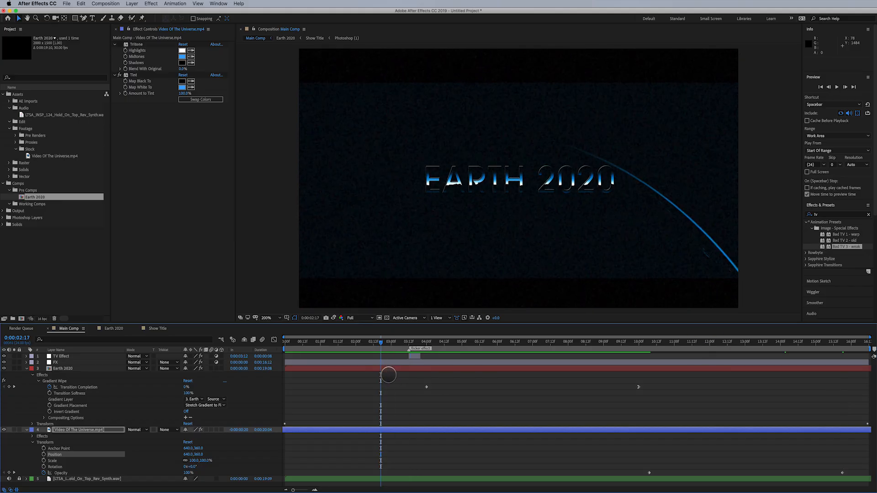